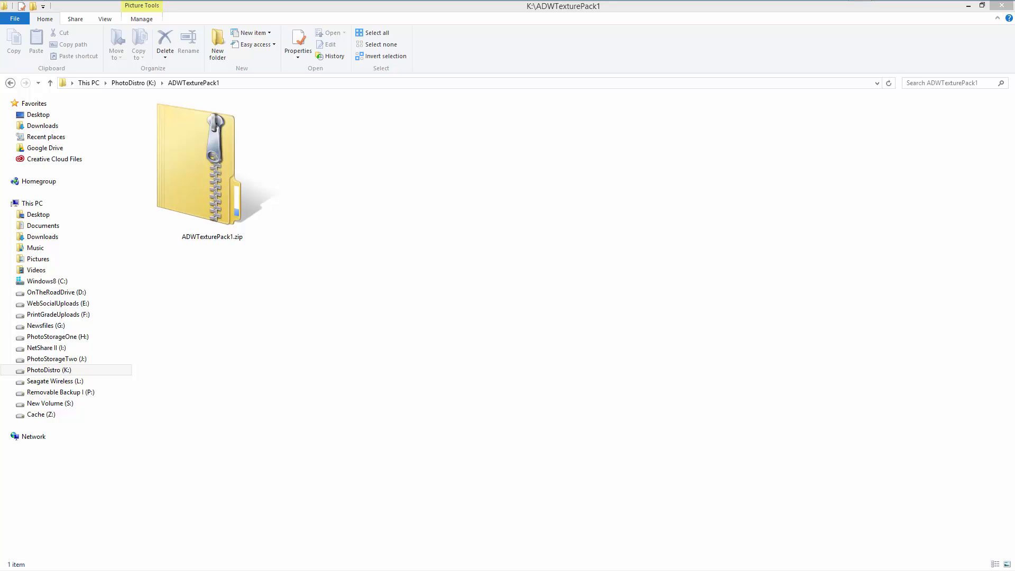
Extract ADWTexturePack1.zip to K:\ADWTexturePack1\ADWTexturePack1, minimize the original folder window and maximize the one with the extracted files.
{"action": "right_click", "coordinate": [201, 200]}
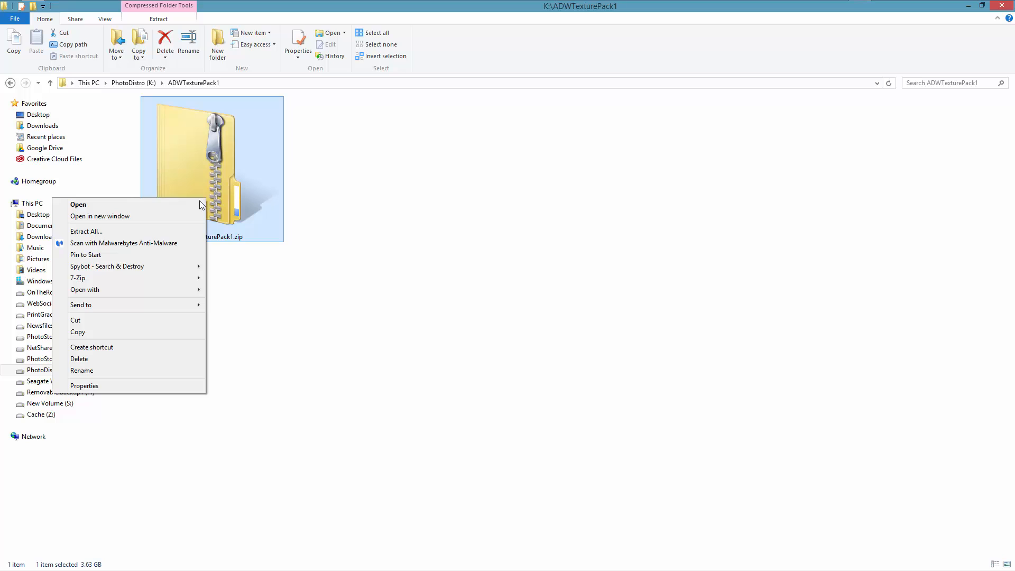
{"action": "left_click", "coordinate": [156, 231]}
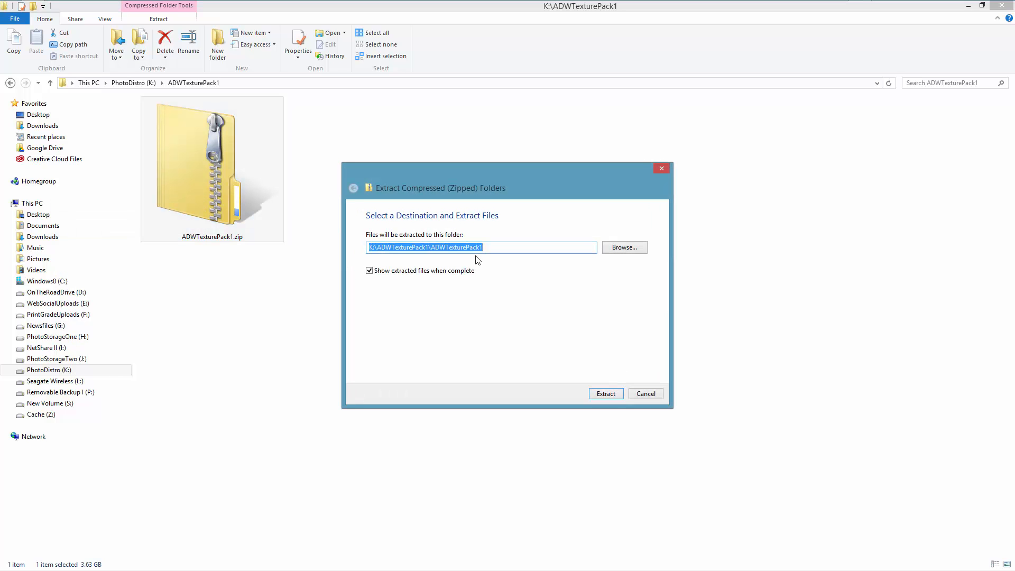
{"action": "left_click", "coordinate": [600, 395]}
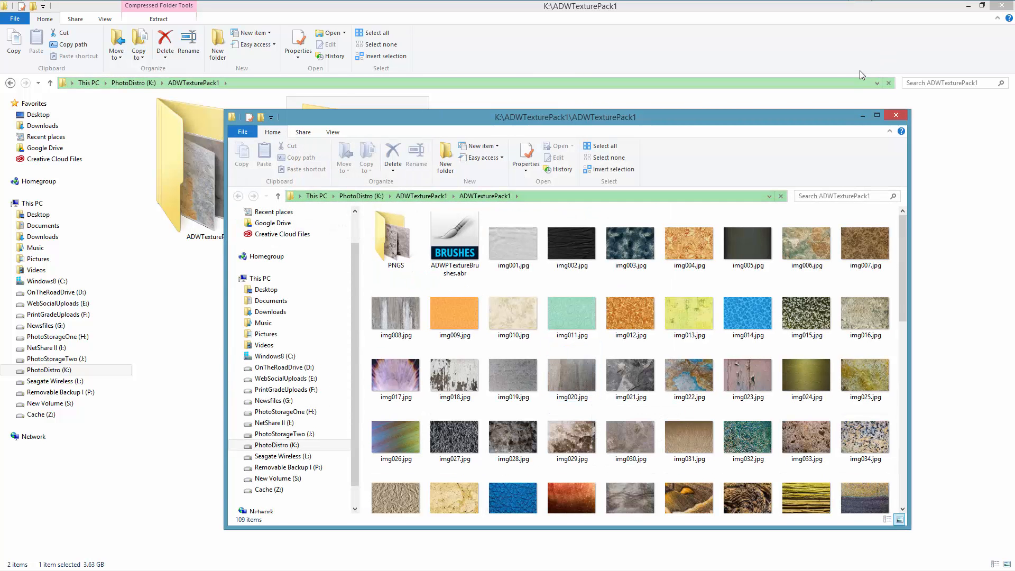
{"action": "left_click", "coordinate": [968, 6]}
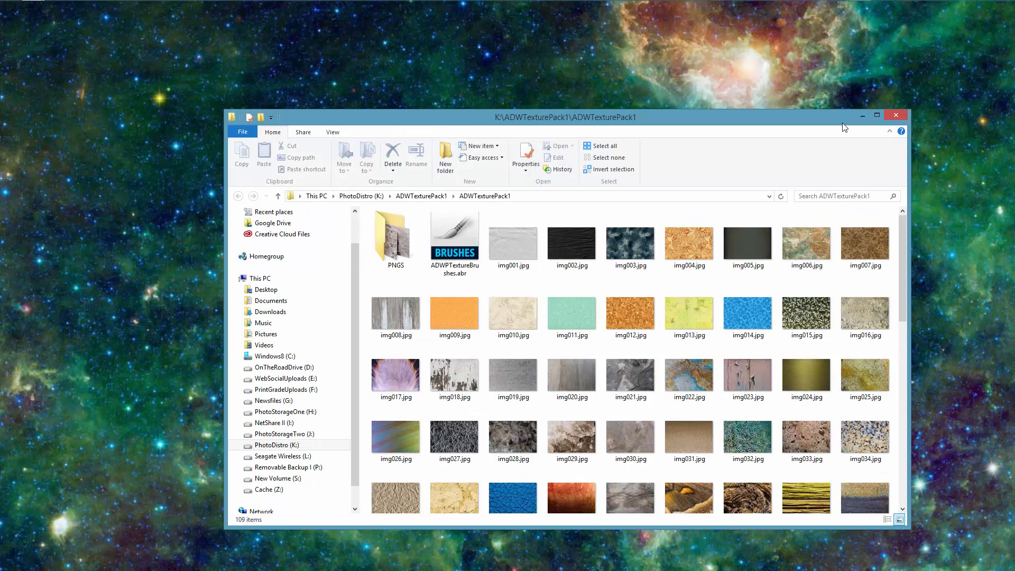
{"action": "double_click", "coordinate": [821, 117]}
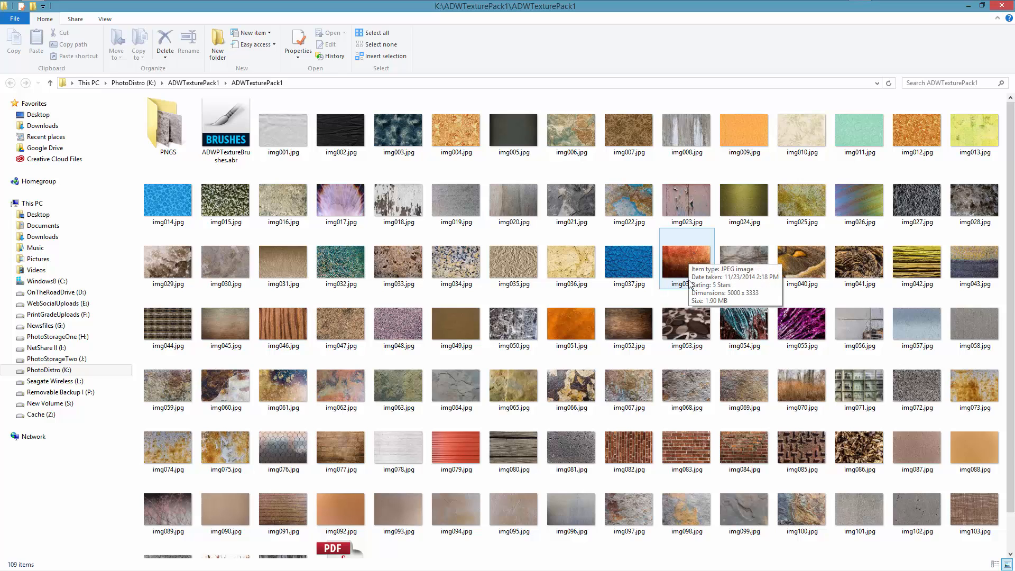
Look through the extracted texture images and view the Texture_I_Contact_Sheet.pdf contact sheet, closing it when done.
{"action": "mouse_move", "coordinate": [697, 304]}
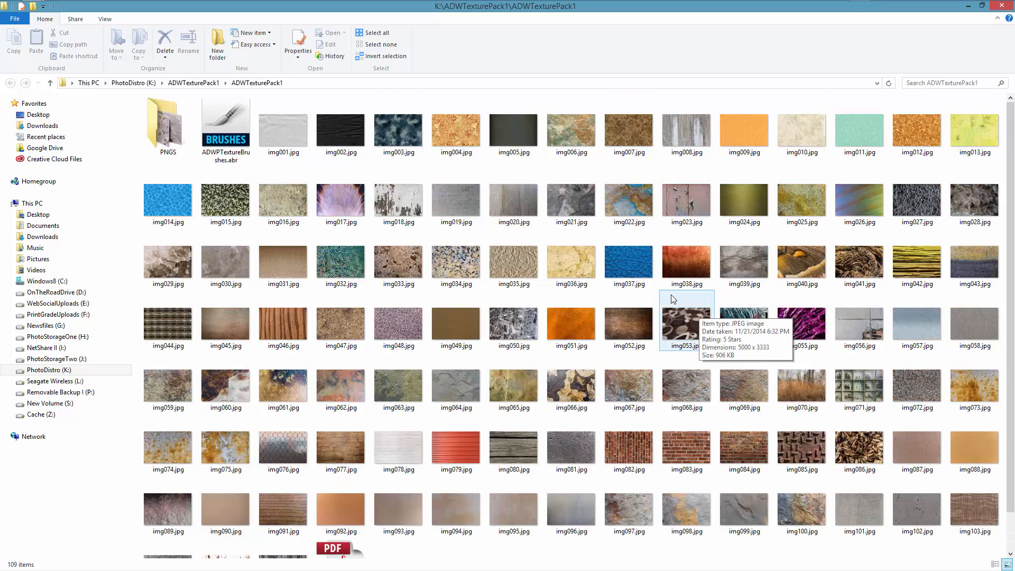
{"action": "scroll", "coordinate": [558, 323], "scroll_direction": "down", "scroll_amount": 1}
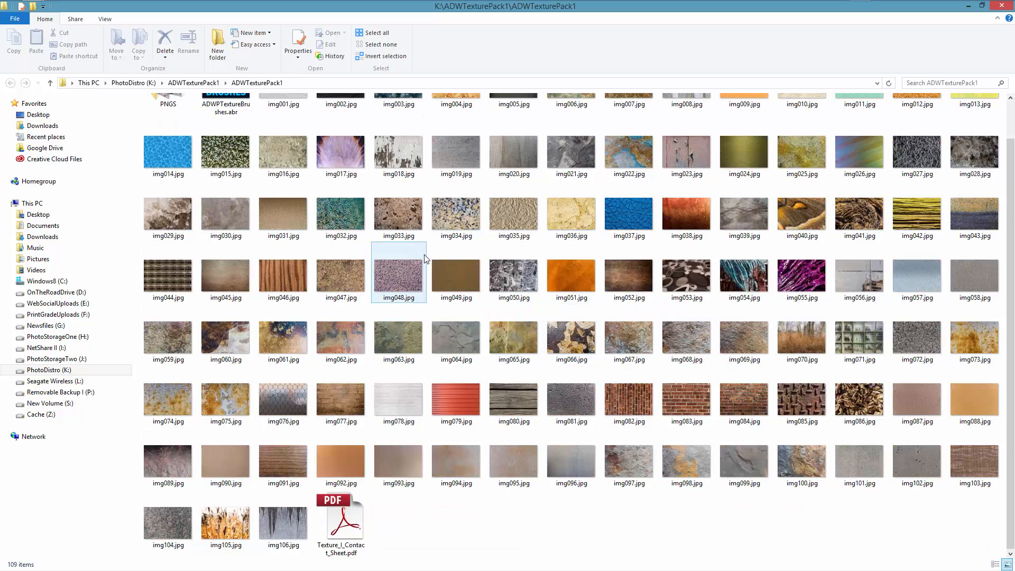
{"action": "mouse_move", "coordinate": [591, 209]}
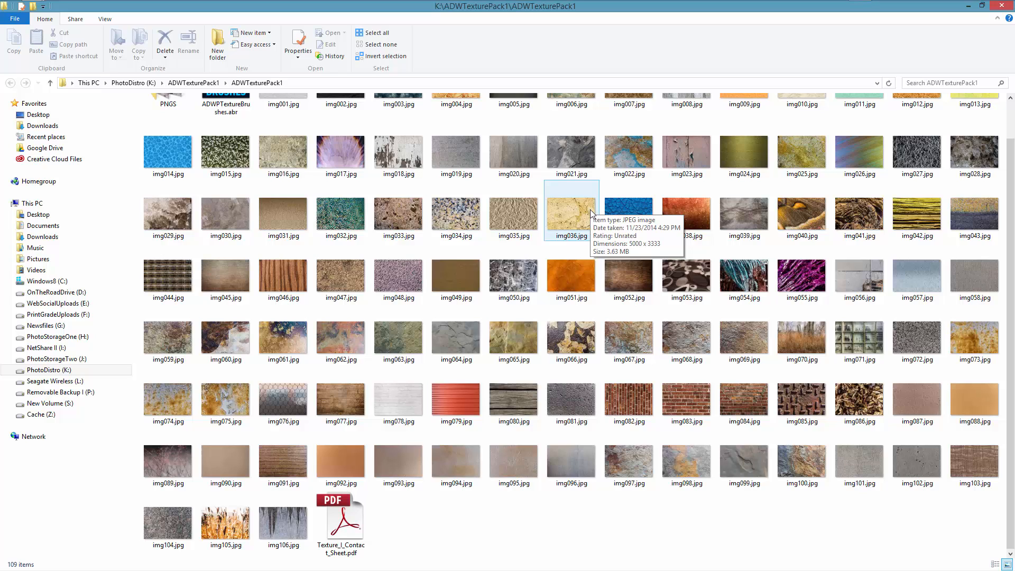
{"action": "left_click", "coordinate": [351, 524]}
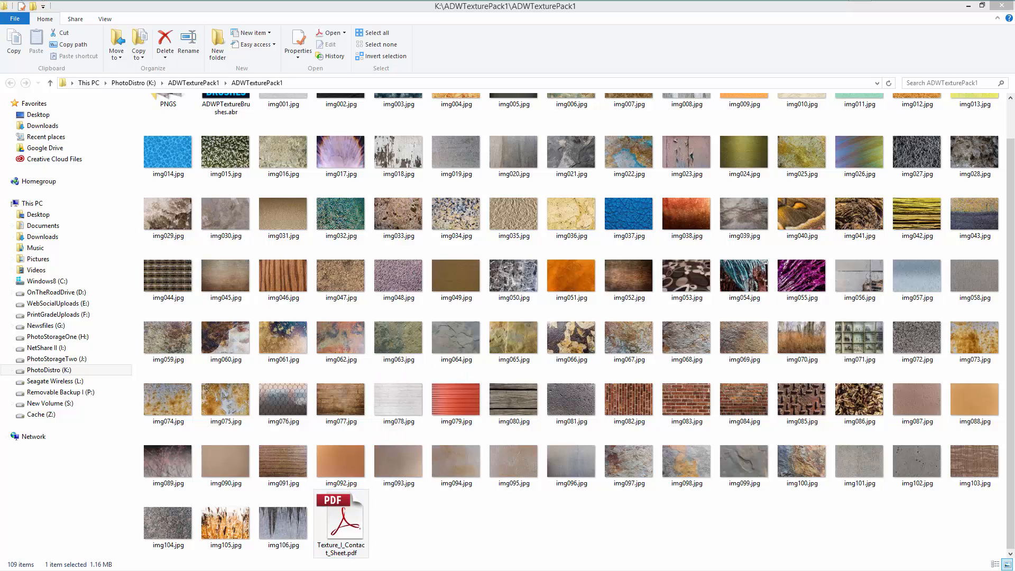
{"action": "left_click_drag", "start_coordinate": [0, 58], "coordinate": [560, 43]}
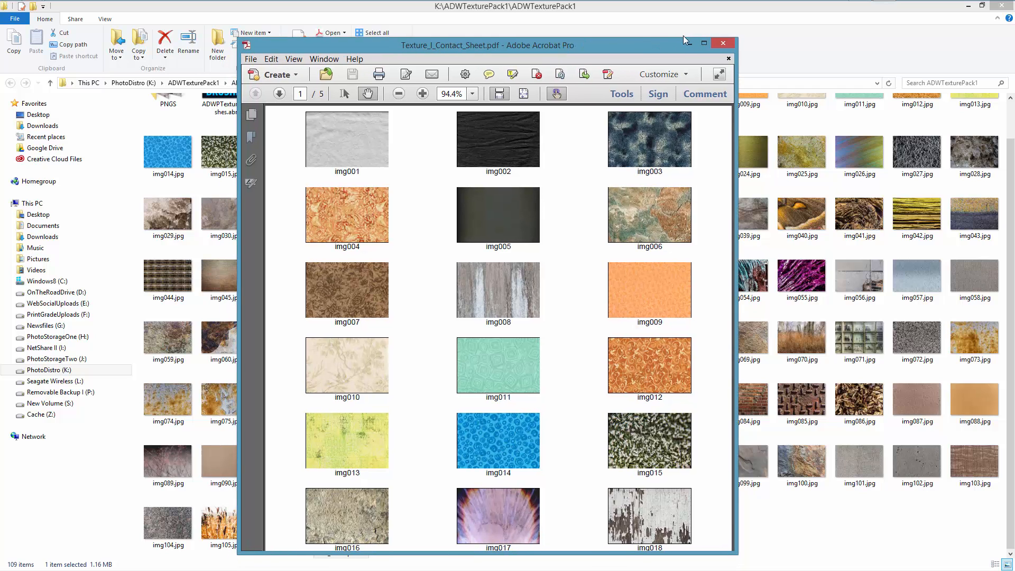
{"action": "left_click", "coordinate": [724, 42]}
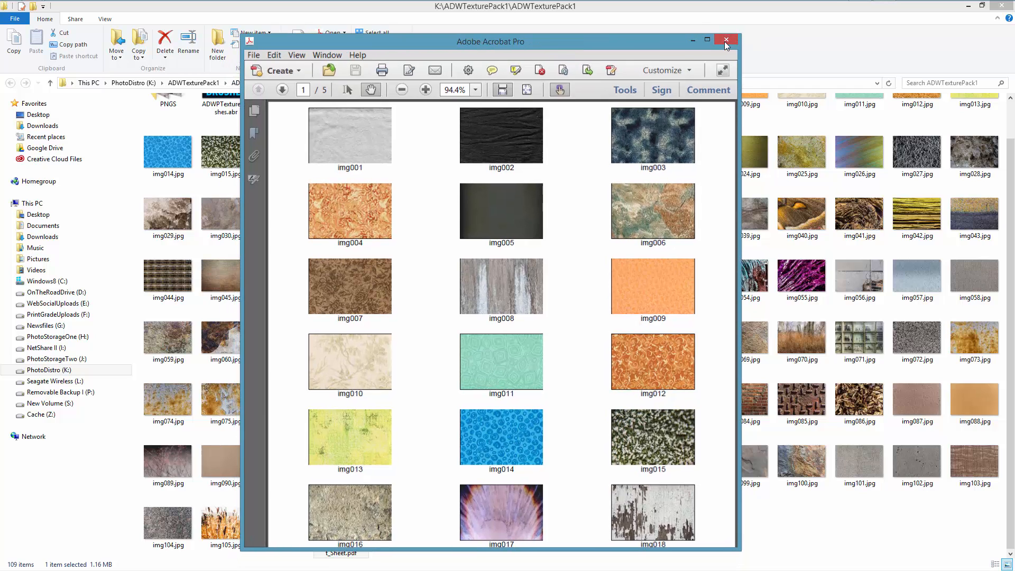
{"action": "scroll", "coordinate": [671, 402], "scroll_direction": "up", "scroll_amount": 1}
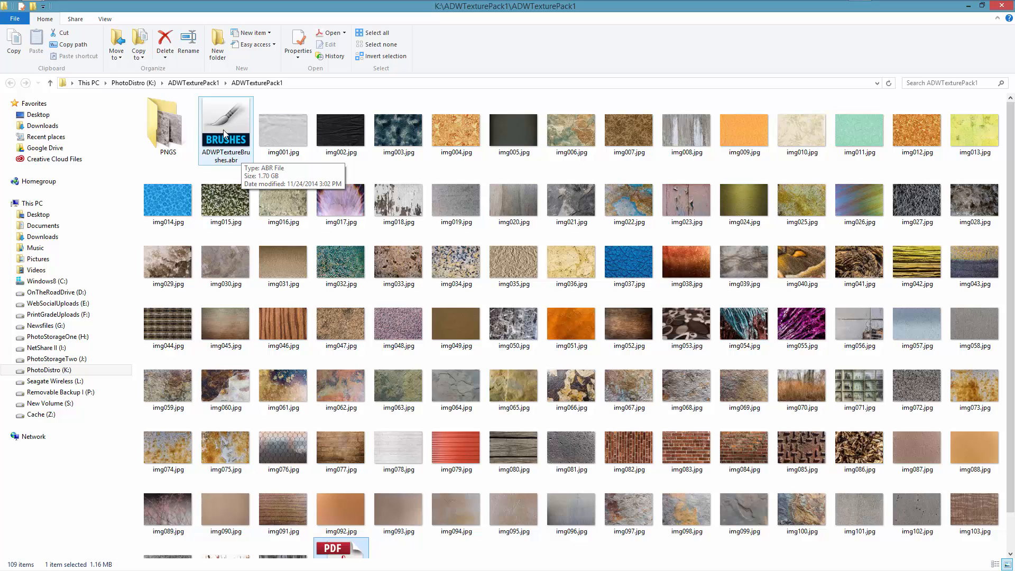
View the contents of the PNGS folder and return to the parent ADWTexturePack1 folder.
{"action": "double_click", "coordinate": [186, 119]}
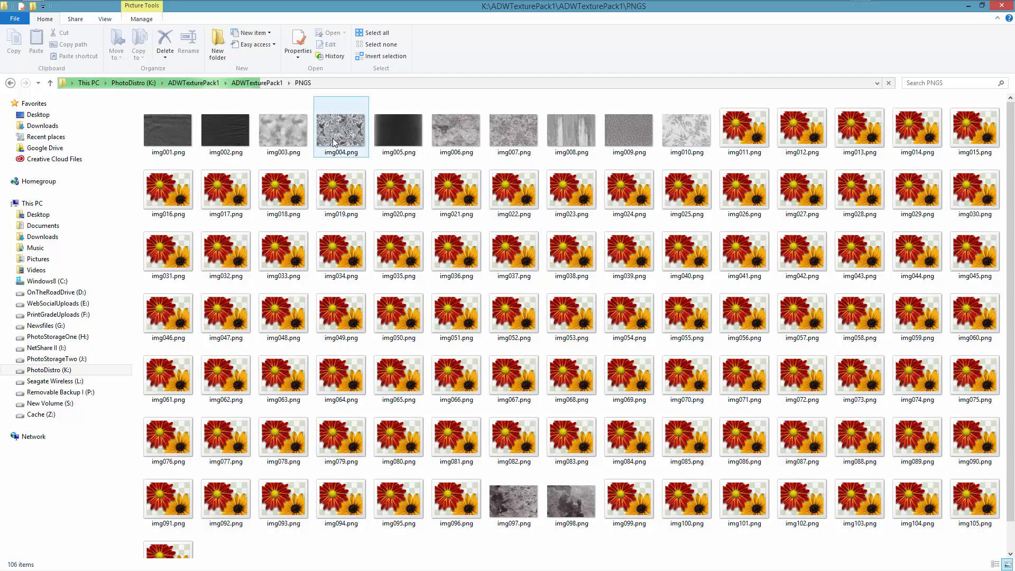
{"action": "left_click", "coordinate": [261, 84]}
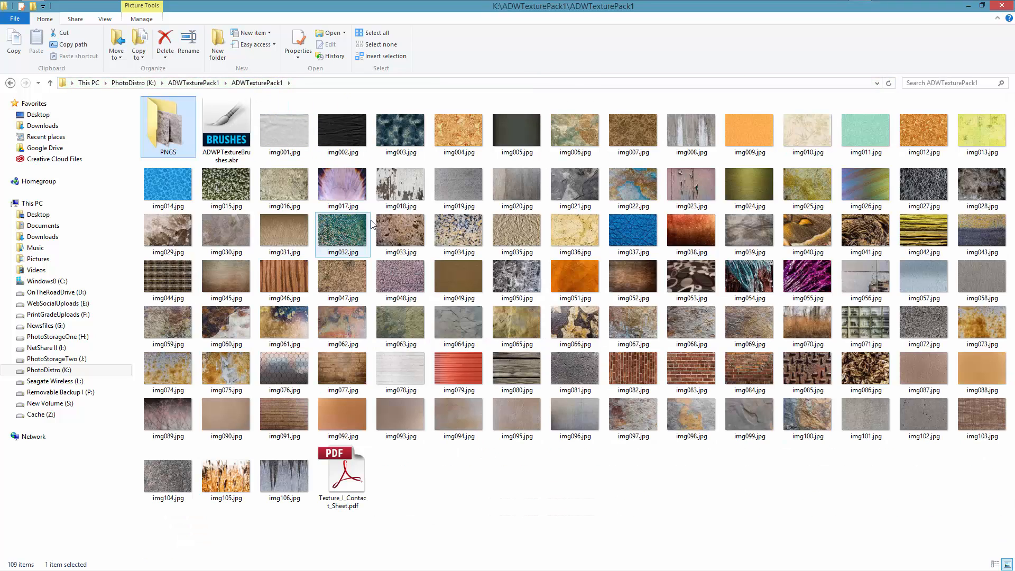
{"action": "left_click", "coordinate": [578, 490]}
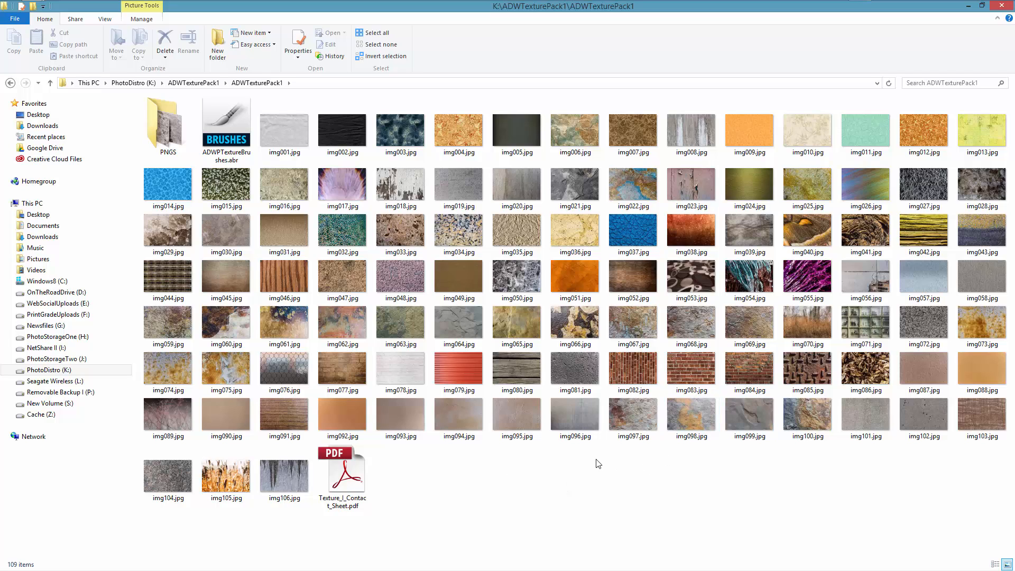
Create a new folder named Jpgs inside the extracted ADWTexturePack1 folder.
{"action": "right_click", "coordinate": [503, 475]}
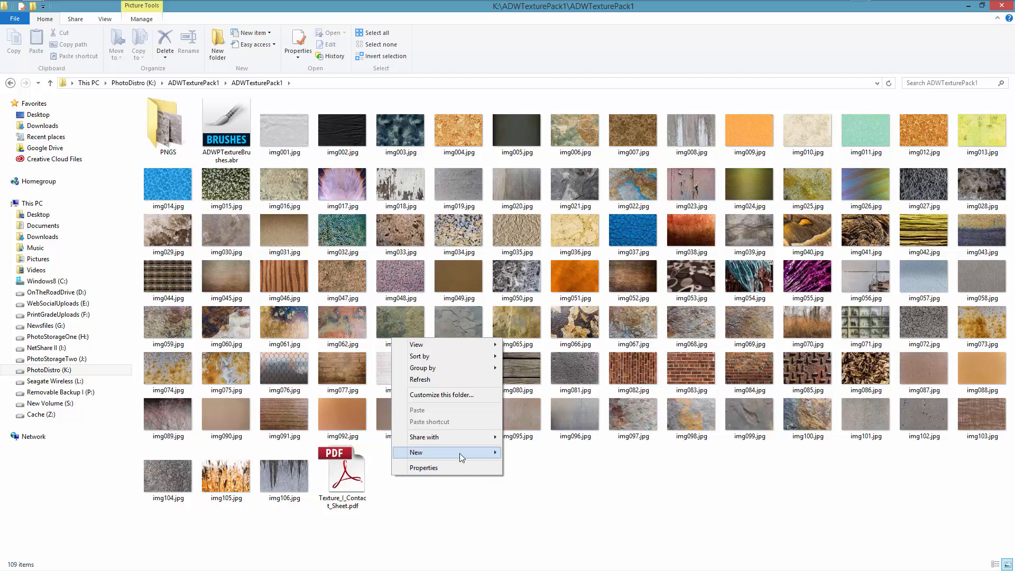
{"action": "mouse_move", "coordinate": [459, 452]}
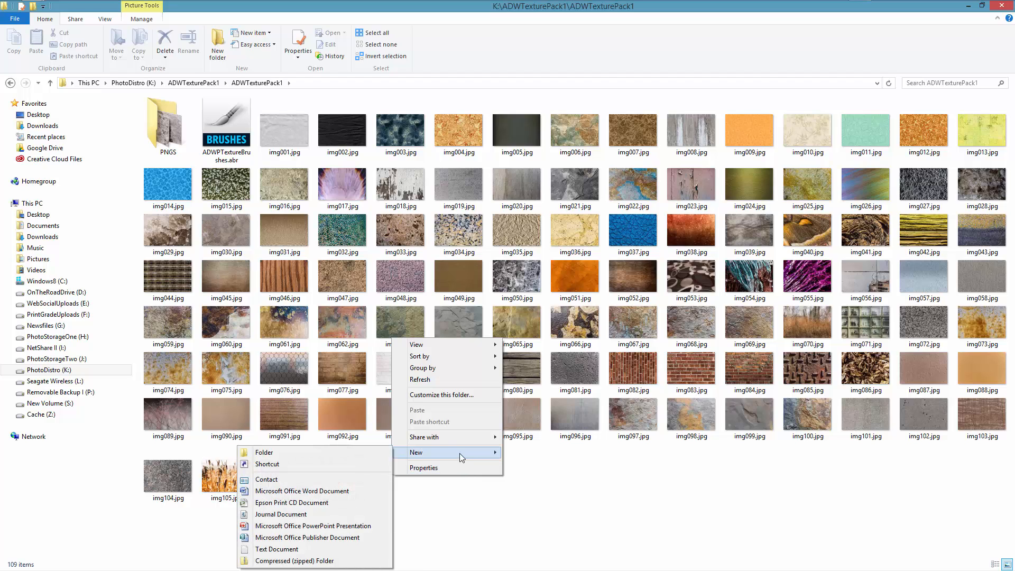
{"action": "left_click", "coordinate": [376, 452]}
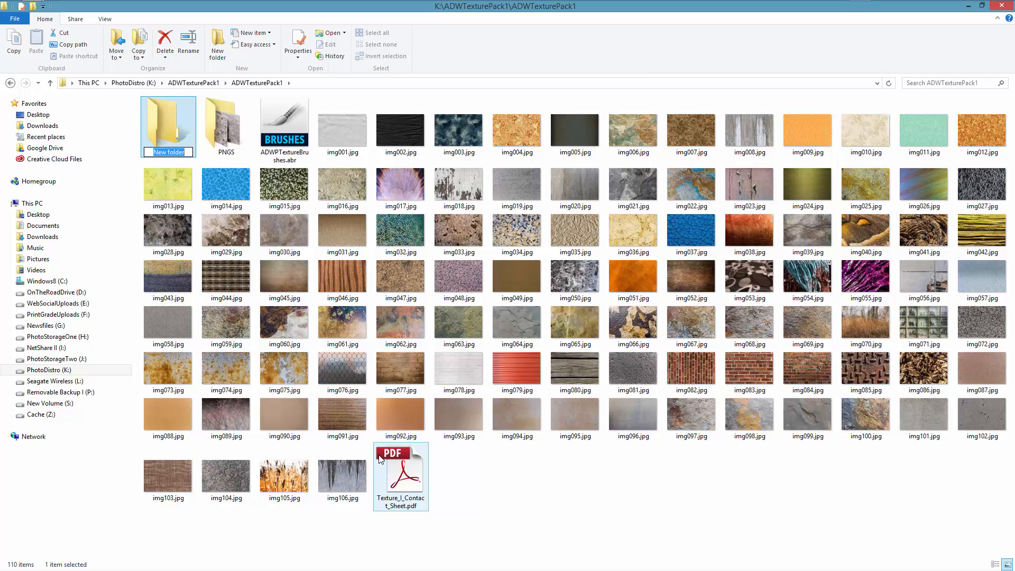
{"action": "type", "text": "Jpgs"}
{"action": "key", "text": "Return"}
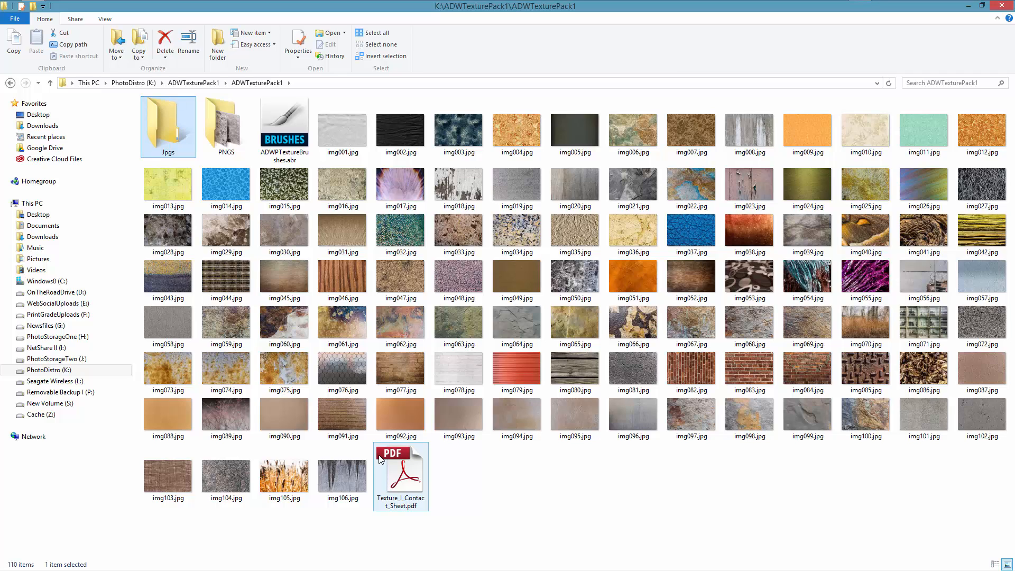
Move all texture images from img001.jpg through img106.jpg into the Jpgs folder.
{"action": "left_click", "coordinate": [342, 129]}
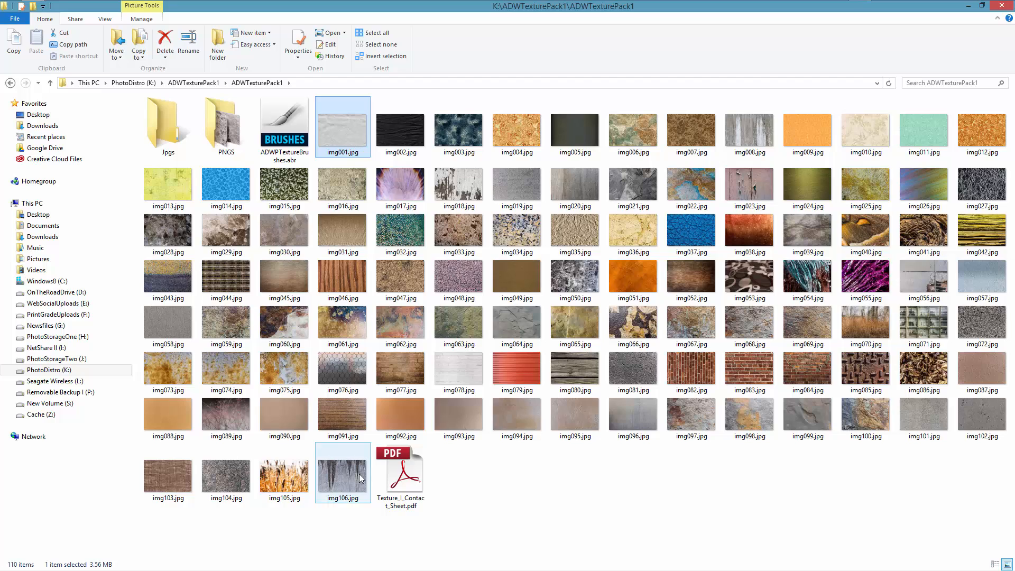
{"action": "left_click", "coordinate": [342, 476], "text": "shift"}
{"action": "mouse_move", "coordinate": [313, 191]}
{"action": "left_mouse_down"}
{"action": "mouse_move", "coordinate": [329, 138]}
{"action": "mouse_move", "coordinate": [296, 121]}
{"action": "mouse_move", "coordinate": [174, 112]}
{"action": "mouse_move", "coordinate": [191, 169]}
{"action": "mouse_move", "coordinate": [177, 140]}
{"action": "left_mouse_up"}
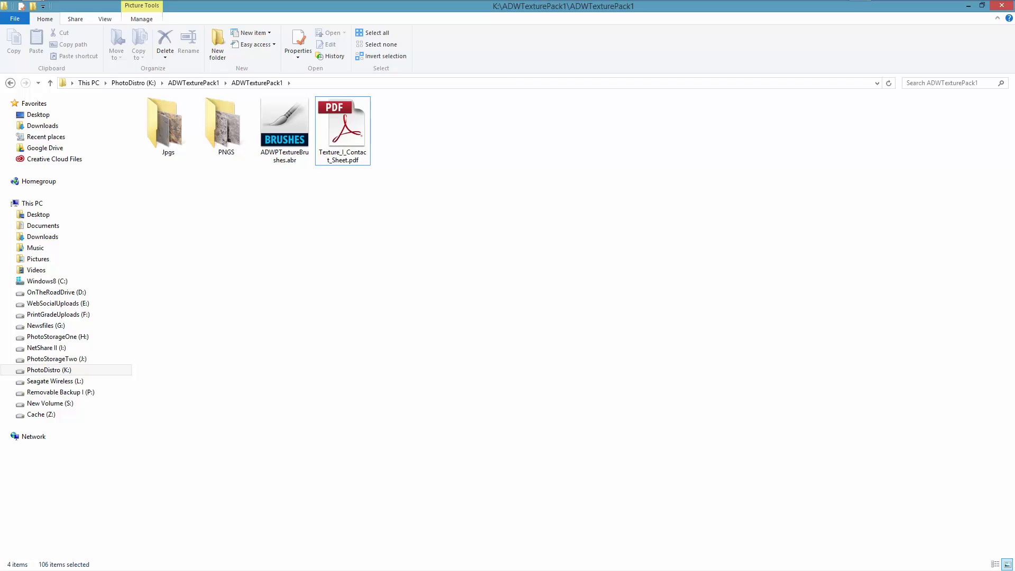
Switch to Creative Cloud, check the apps list and view the Creative Cloud Files folder, closing the folder when done.
{"action": "left_click_drag", "start_coordinate": [0, 148], "coordinate": [746, 66]}
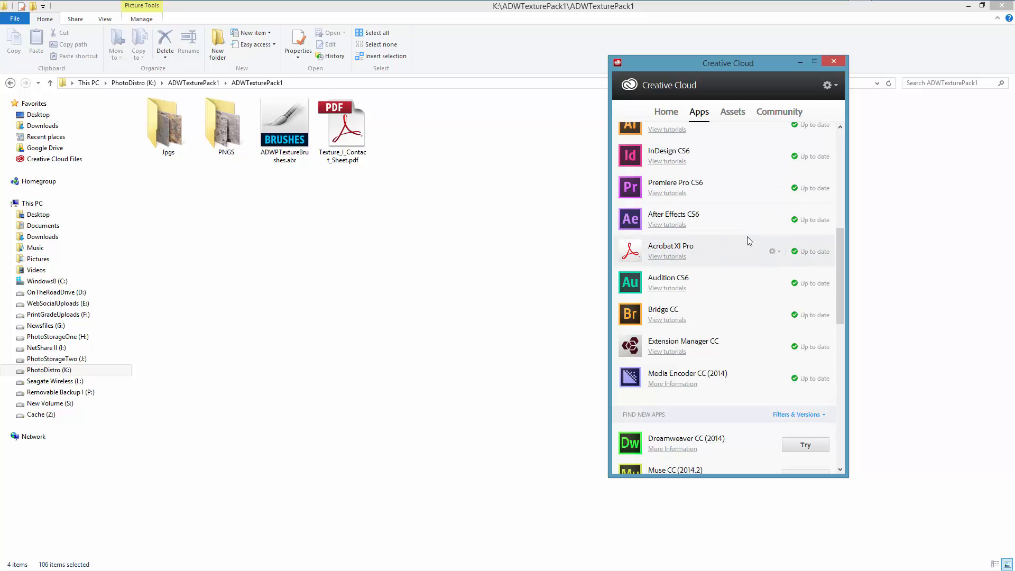
{"action": "left_click_drag", "start_coordinate": [842, 285], "coordinate": [862, 169]}
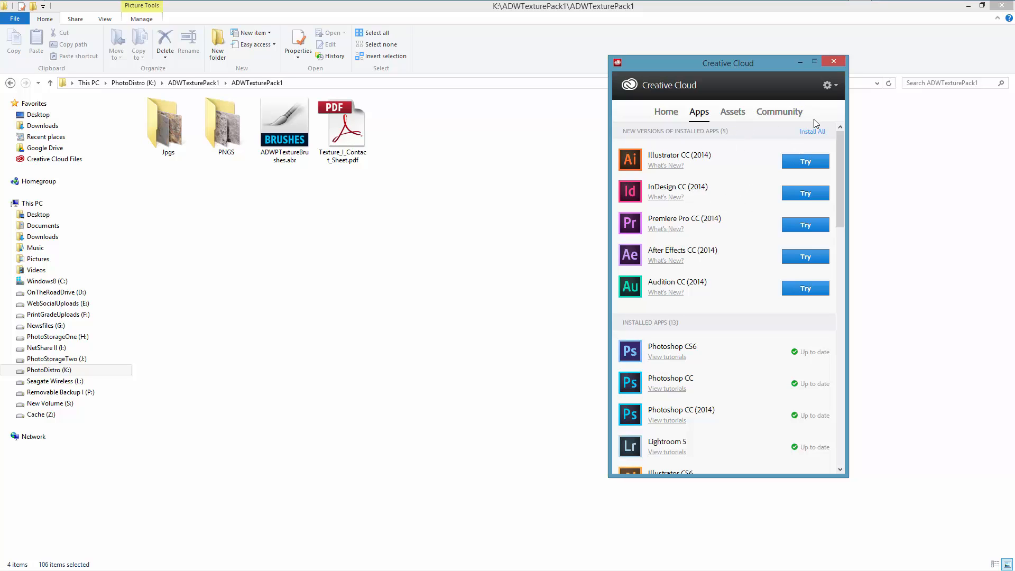
{"action": "left_click", "coordinate": [833, 86]}
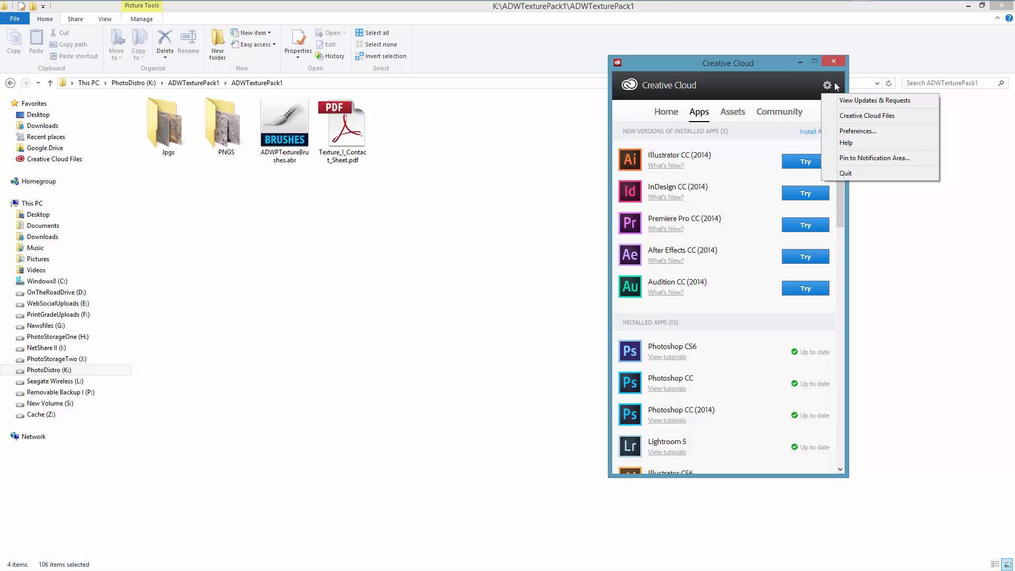
{"action": "left_click", "coordinate": [867, 115]}
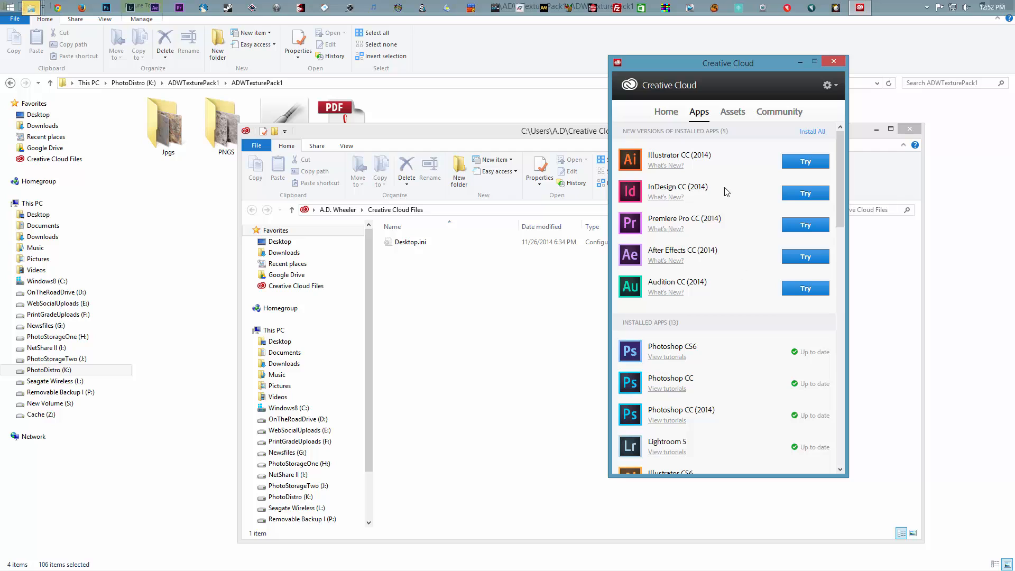
{"action": "left_click", "coordinate": [909, 128]}
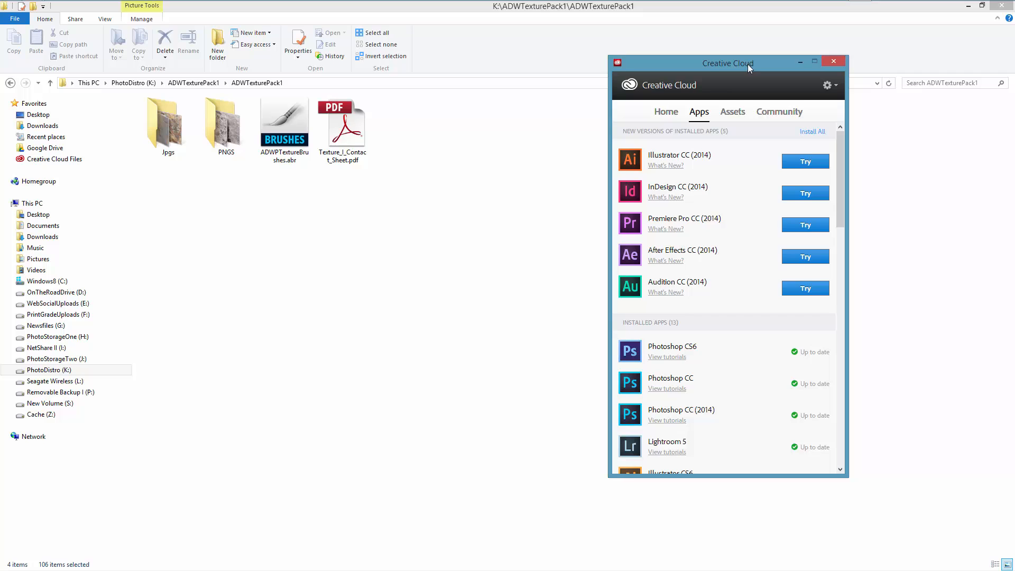
Switch to the Adobe Add-ons page in the browser, maximize it and install the Adobe Paper Textures Pro add-on.
{"action": "left_click_drag", "start_coordinate": [748, 64], "coordinate": [969, 64]}
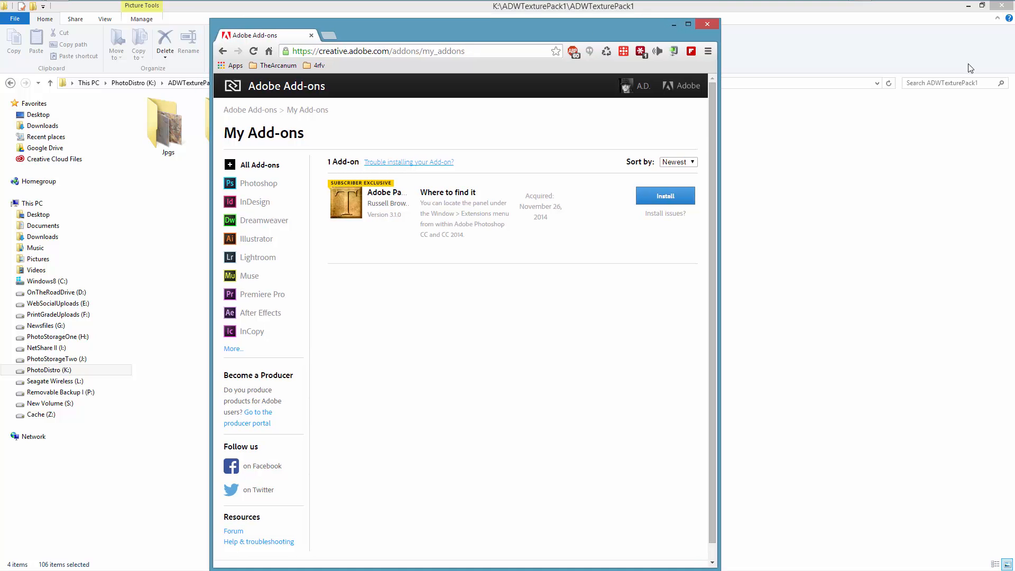
{"action": "double_click", "coordinate": [594, 27]}
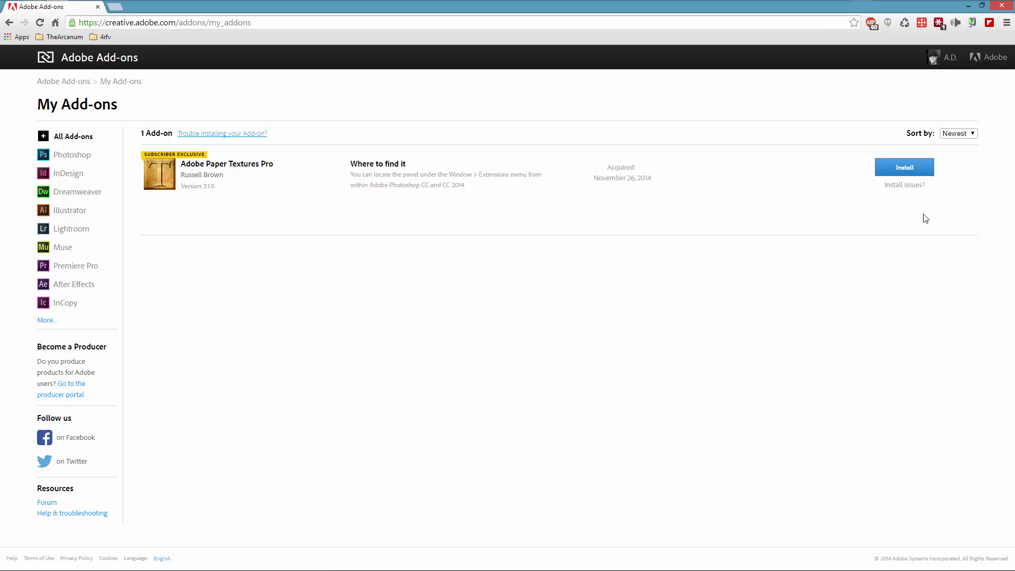
{"action": "left_click", "coordinate": [905, 174]}
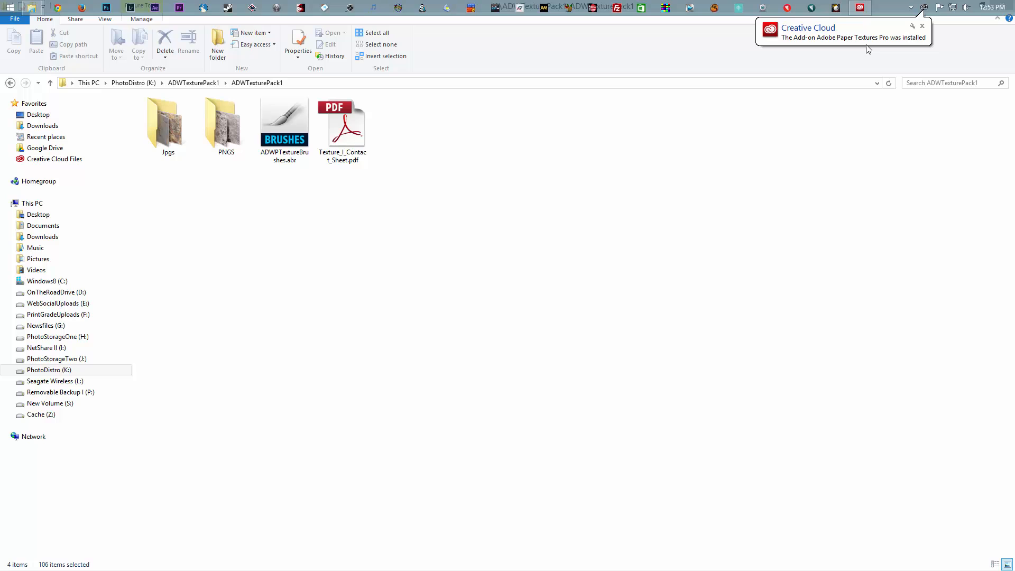
Open Extension Manager CC from Creative Cloud, check the Paper Textures extension under Photoshop CC 2014 64, and close the manager.
{"action": "left_click", "coordinate": [793, 231]}
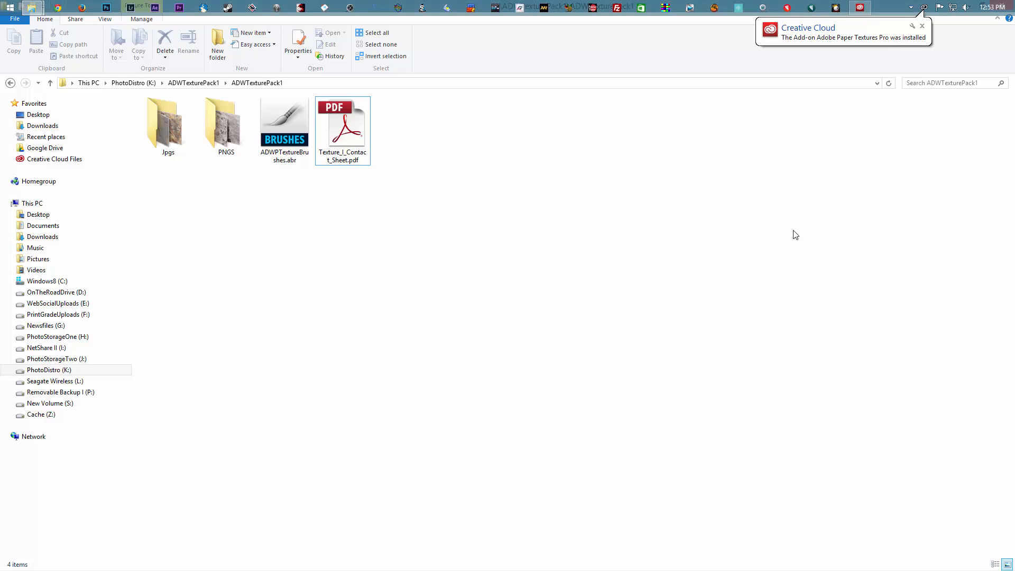
{"action": "left_click", "coordinate": [923, 7]}
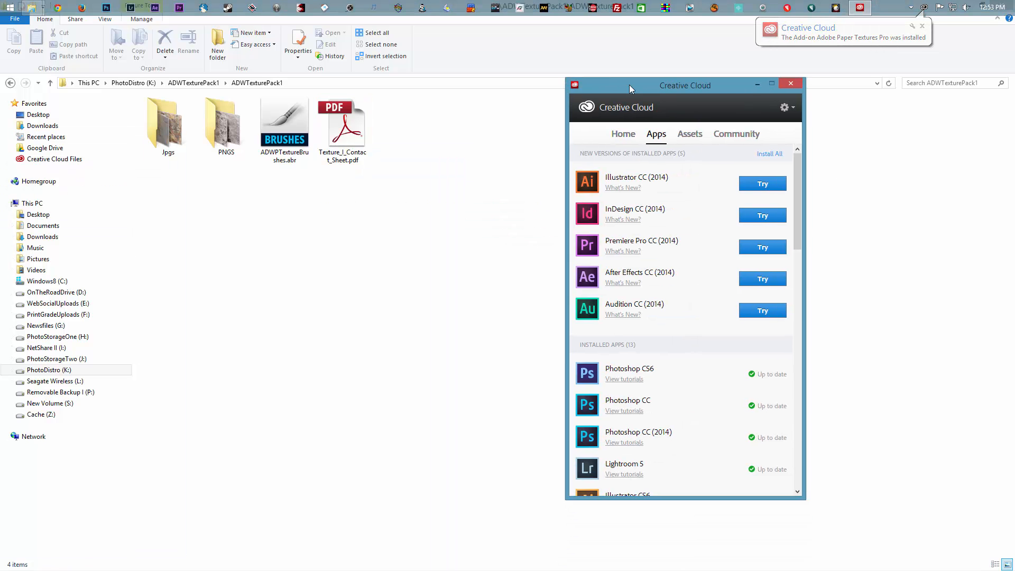
{"action": "scroll", "coordinate": [748, 354], "scroll_direction": "down", "scroll_amount": 5}
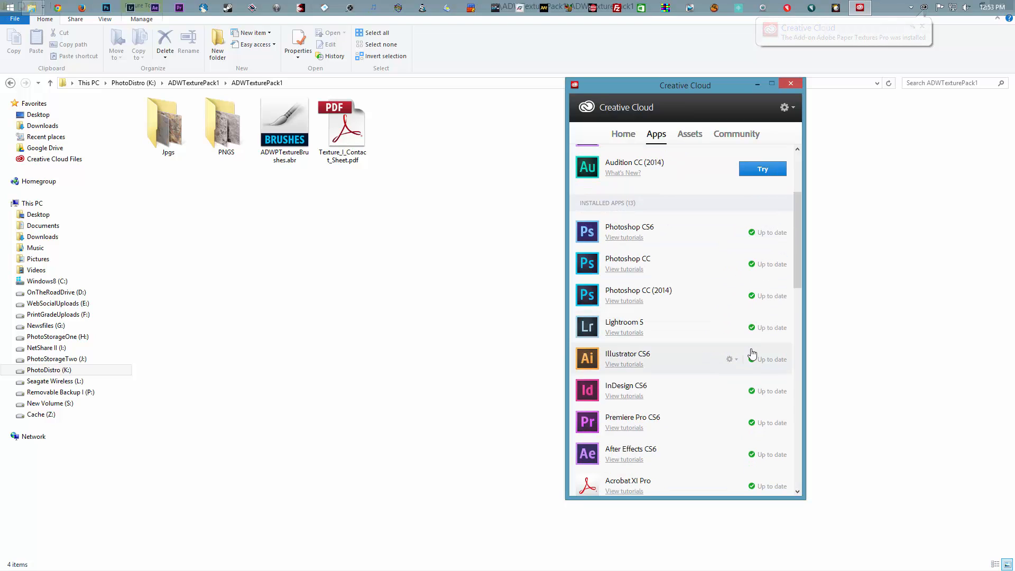
{"action": "scroll", "coordinate": [727, 365], "scroll_direction": "down", "scroll_amount": 1}
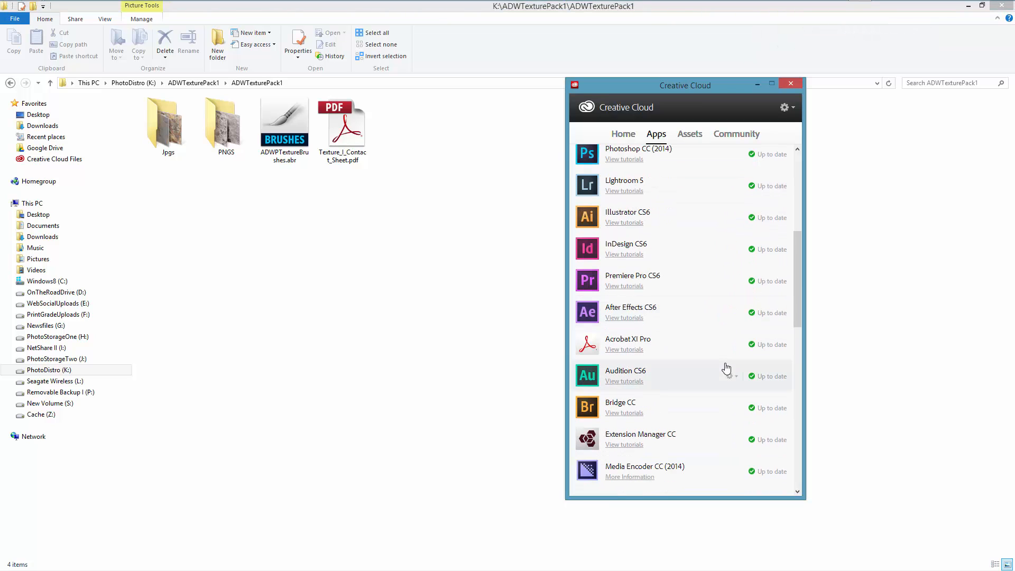
{"action": "left_click", "coordinate": [659, 438]}
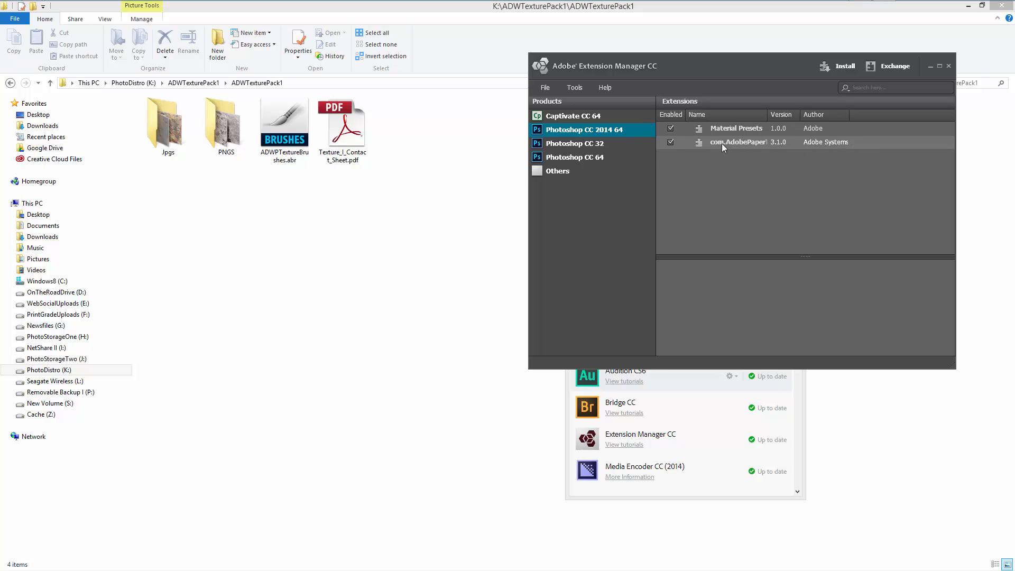
{"action": "left_click", "coordinate": [950, 66]}
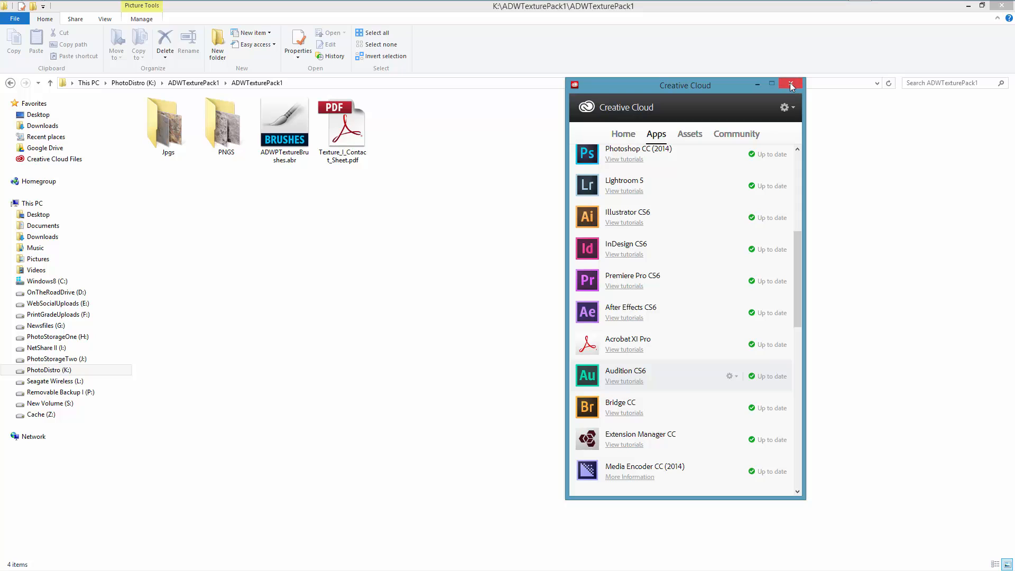
Close Creative Cloud, switch to Photoshop and open the Adobe Paper Texture Pro extension.
{"action": "left_click", "coordinate": [790, 83]}
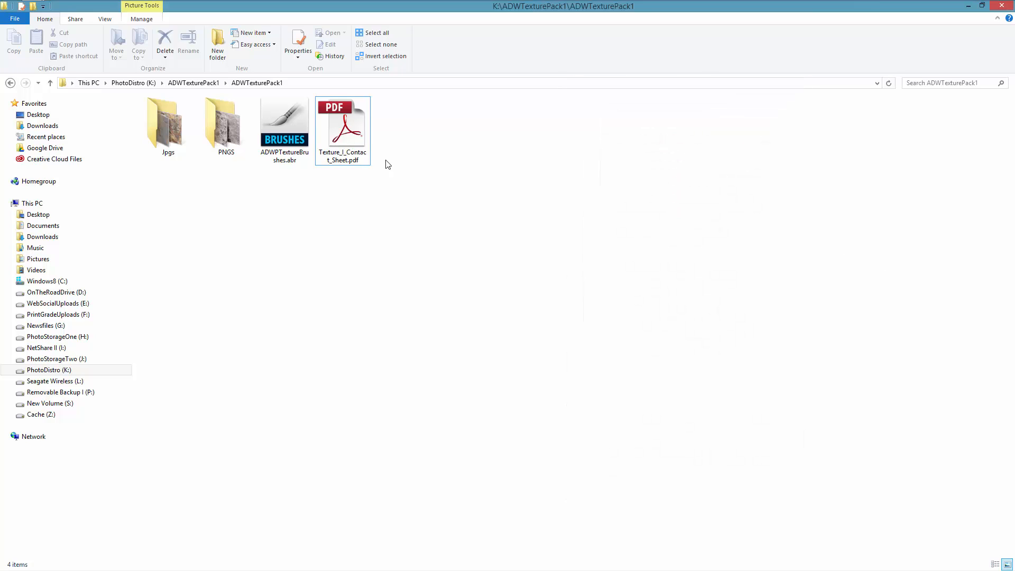
{"action": "mouse_move", "coordinate": [148, 7]}
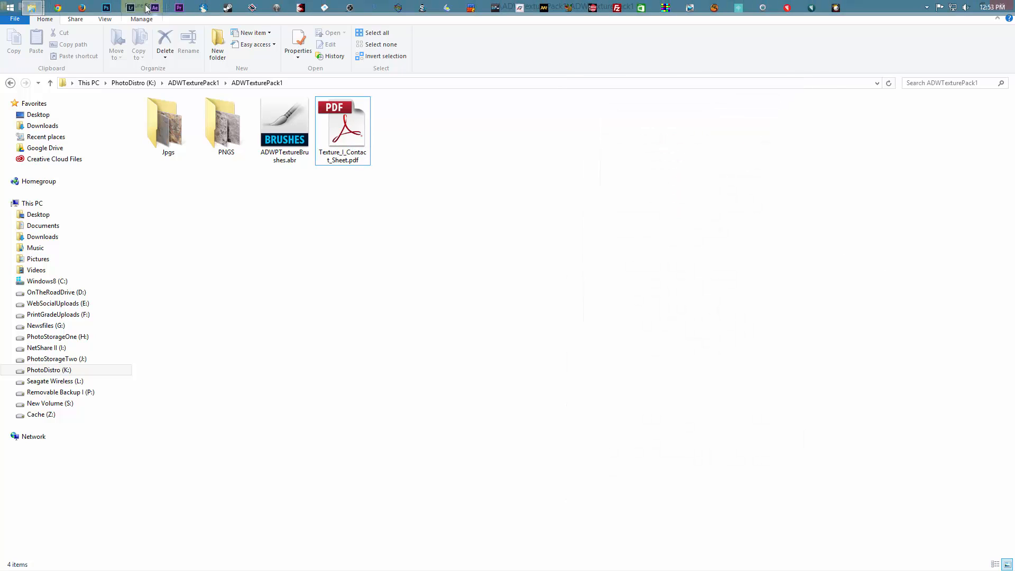
{"action": "left_click", "coordinate": [110, 8]}
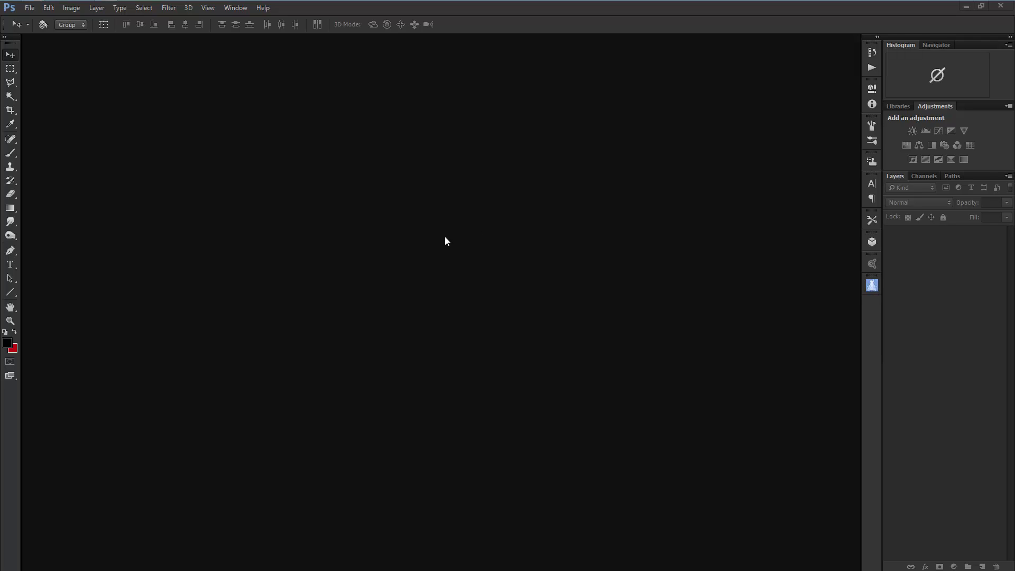
{"action": "left_click", "coordinate": [234, 9]}
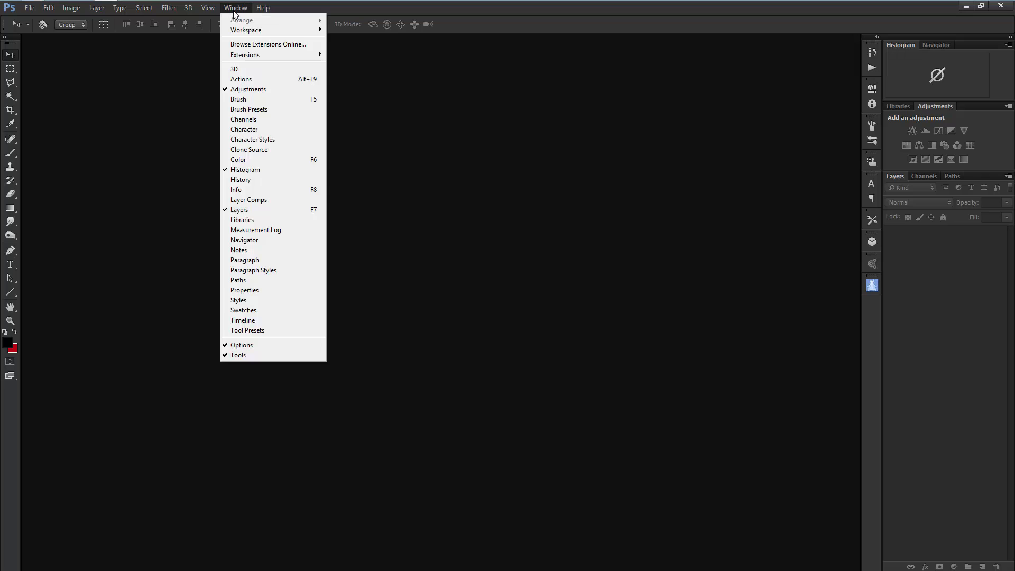
{"action": "mouse_move", "coordinate": [250, 57]}
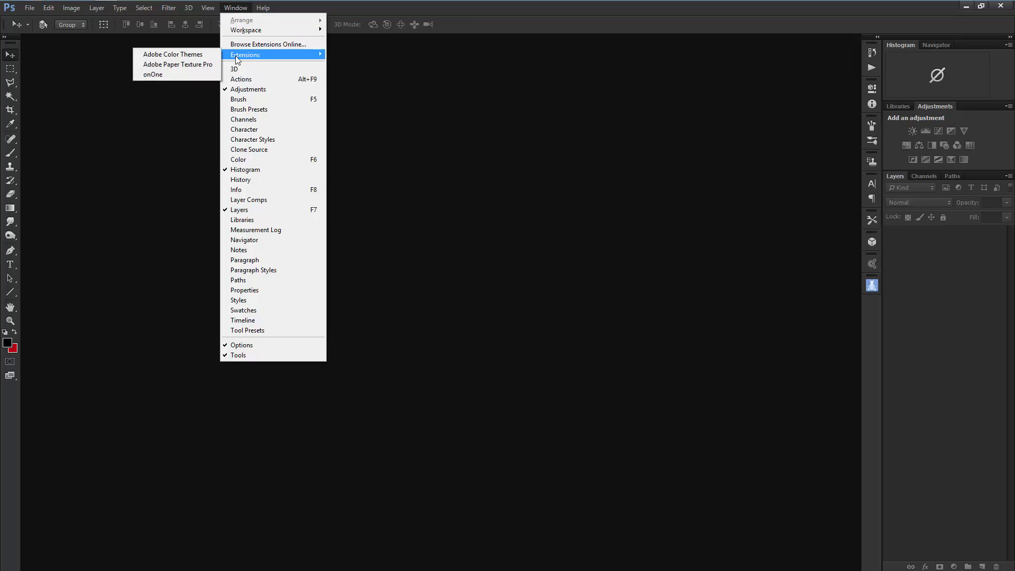
{"action": "left_click", "coordinate": [187, 65]}
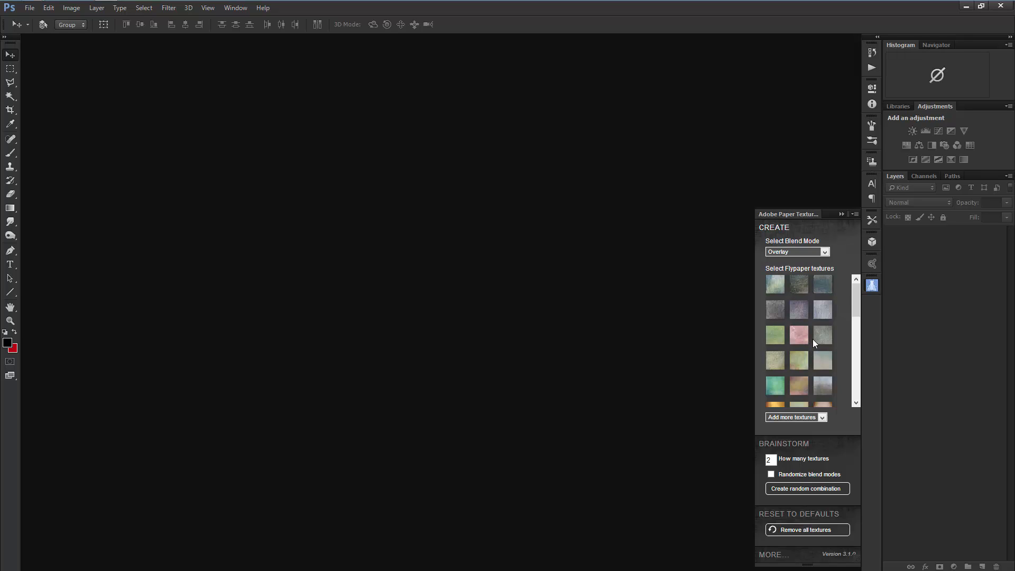
Load the Jpgs folder from ADWTexturePack1\ADWTexturePack1 on PhotoDistro (K:) as the texture source.
{"action": "left_click", "coordinate": [822, 418]}
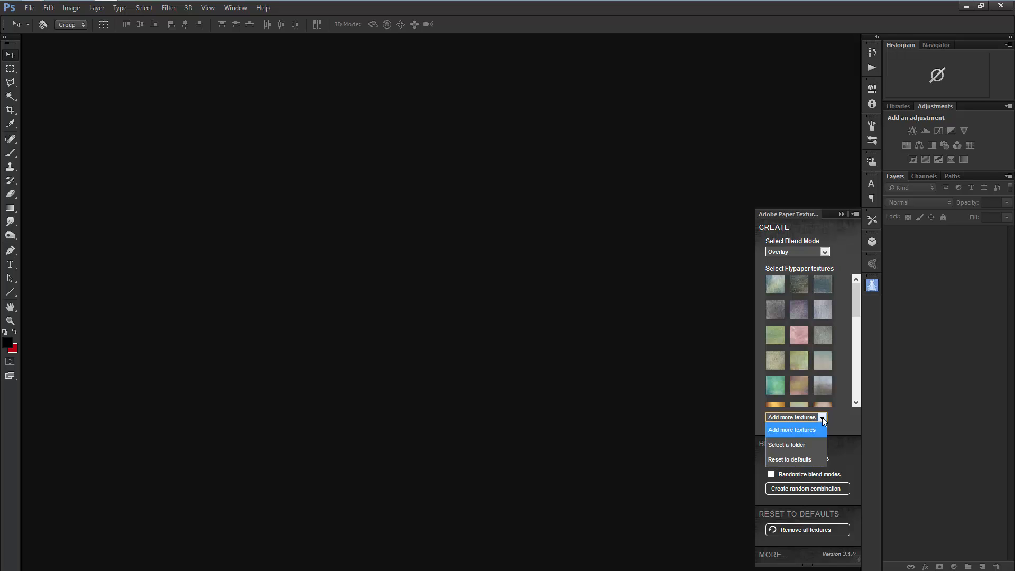
{"action": "left_click", "coordinate": [794, 445]}
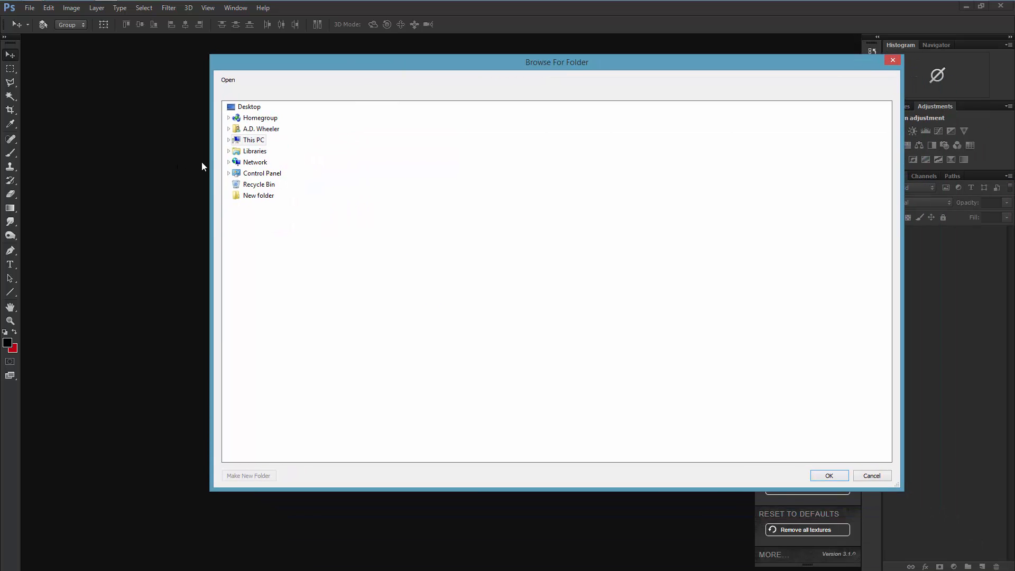
{"action": "double_click", "coordinate": [236, 141]}
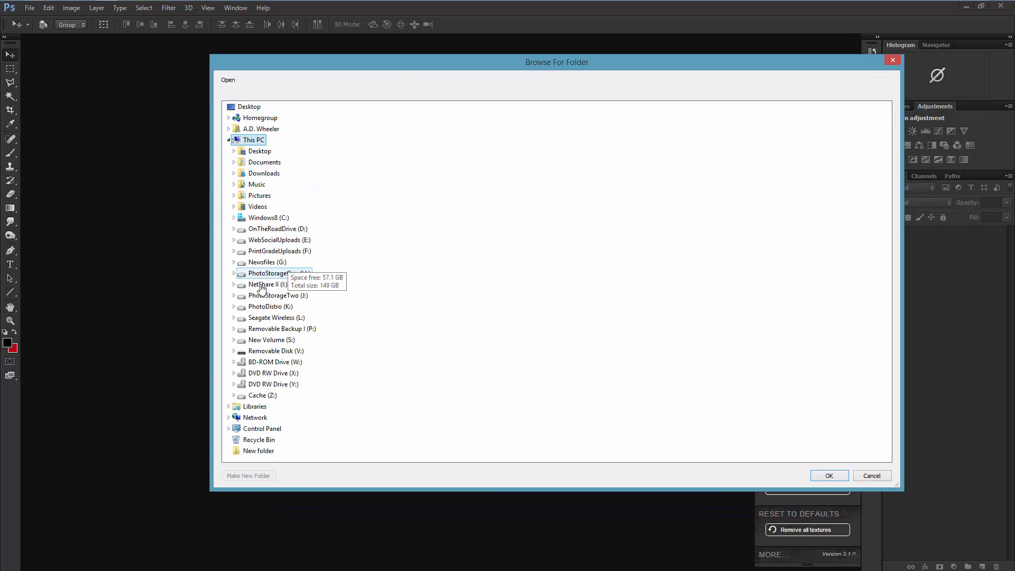
{"action": "double_click", "coordinate": [244, 309]}
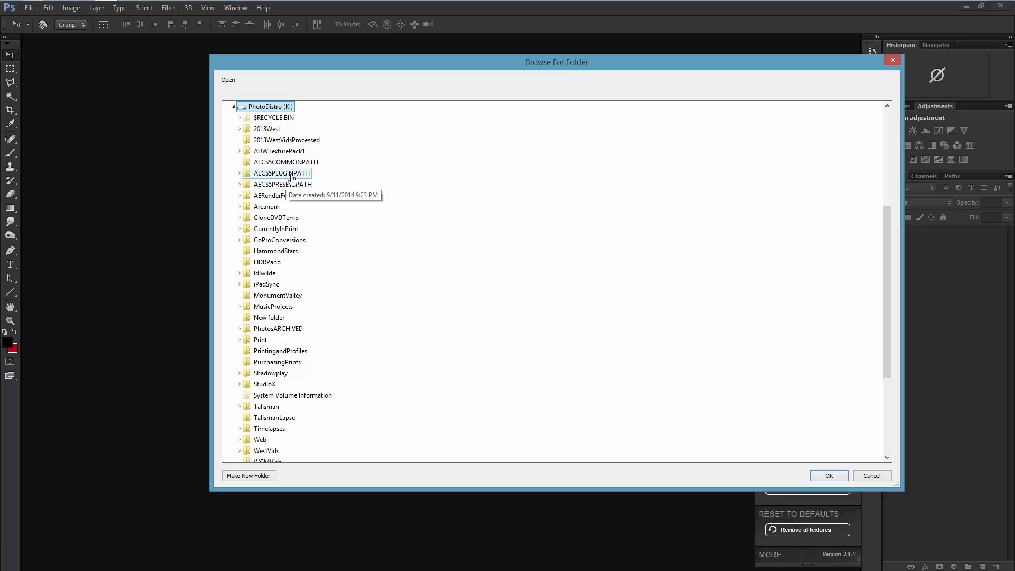
{"action": "double_click", "coordinate": [292, 152]}
{"action": "double_click", "coordinate": [292, 162]}
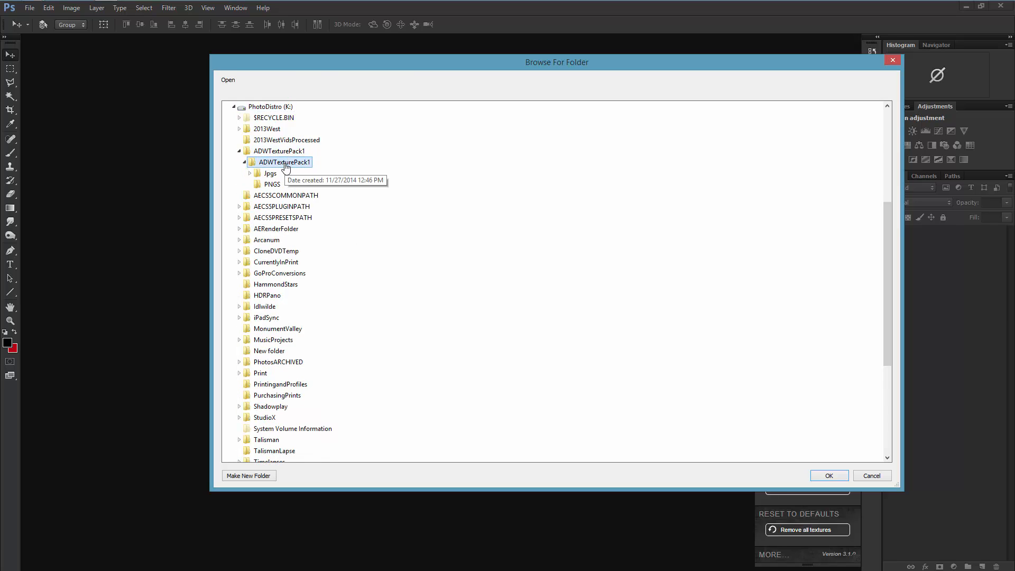
{"action": "double_click", "coordinate": [273, 175]}
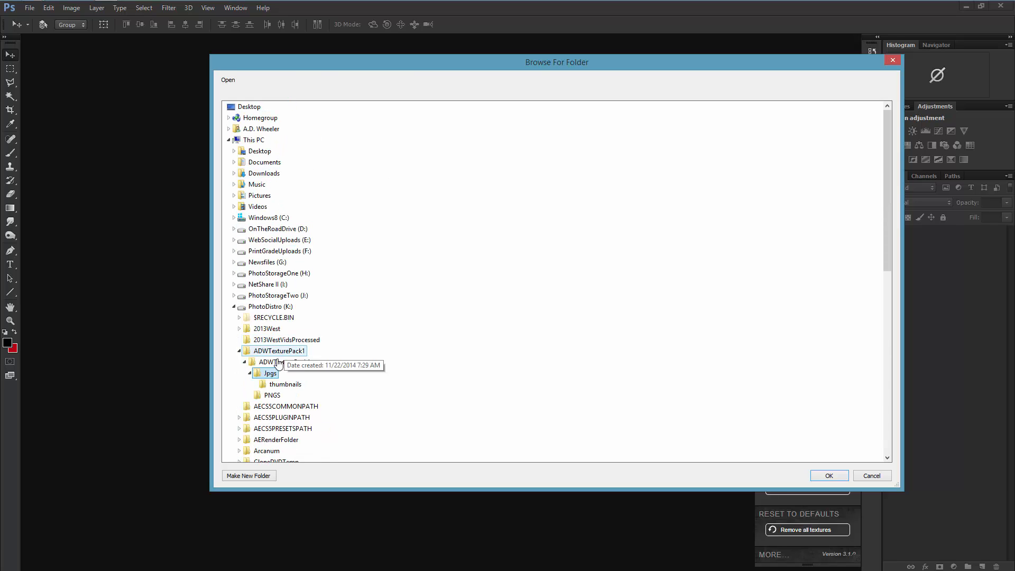
{"action": "left_click", "coordinate": [832, 476]}
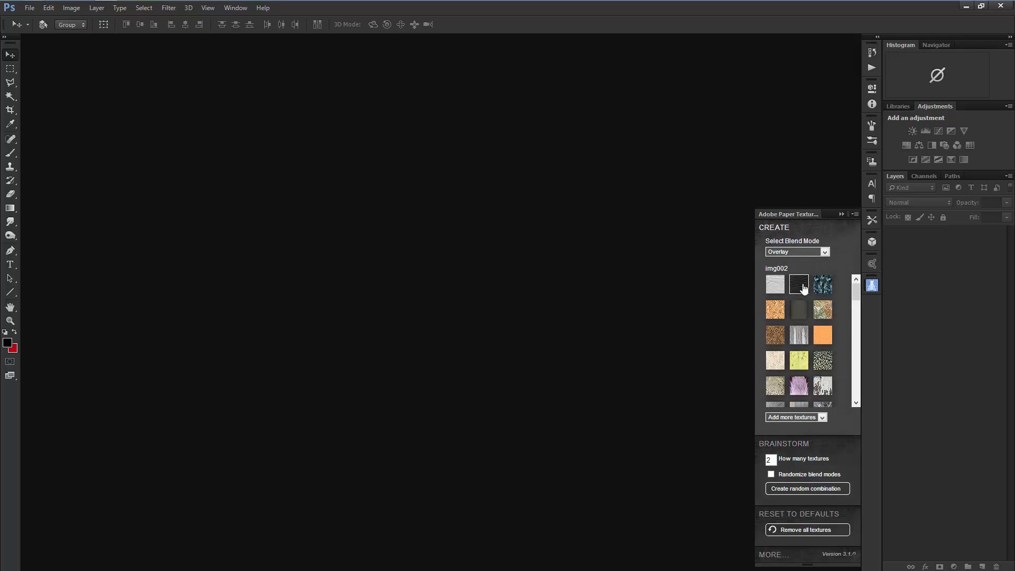
Set the Paper Texture Pro blend mode to Soft Light.
{"action": "left_click", "coordinate": [824, 251]}
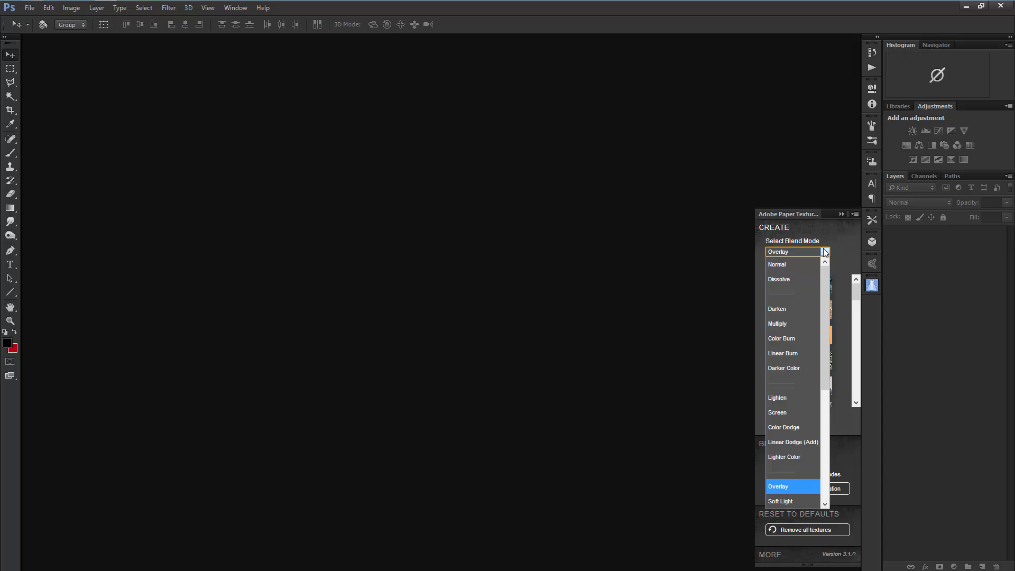
{"action": "scroll", "coordinate": [797, 399], "scroll_direction": "down", "scroll_amount": 2}
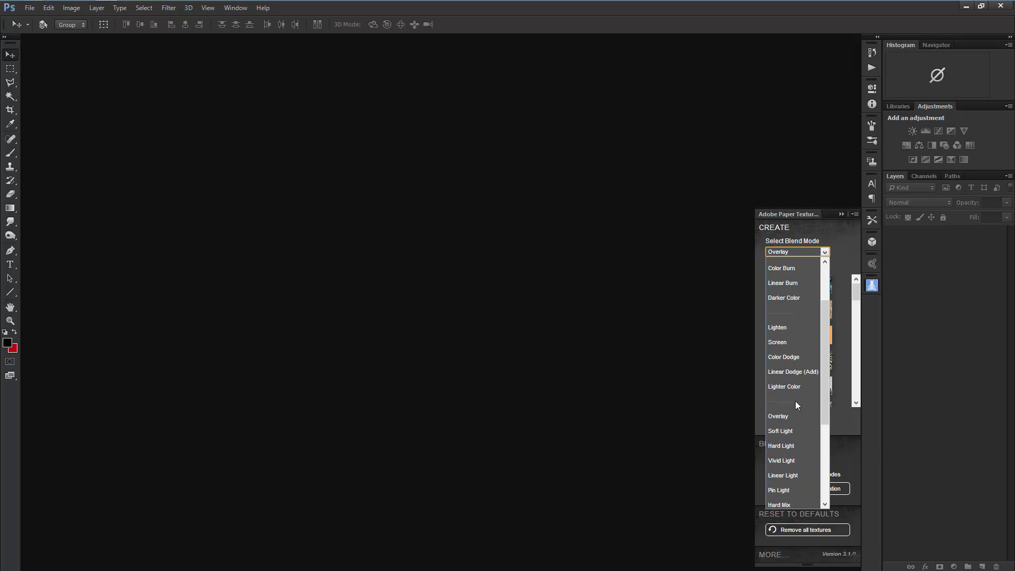
{"action": "left_click", "coordinate": [788, 434]}
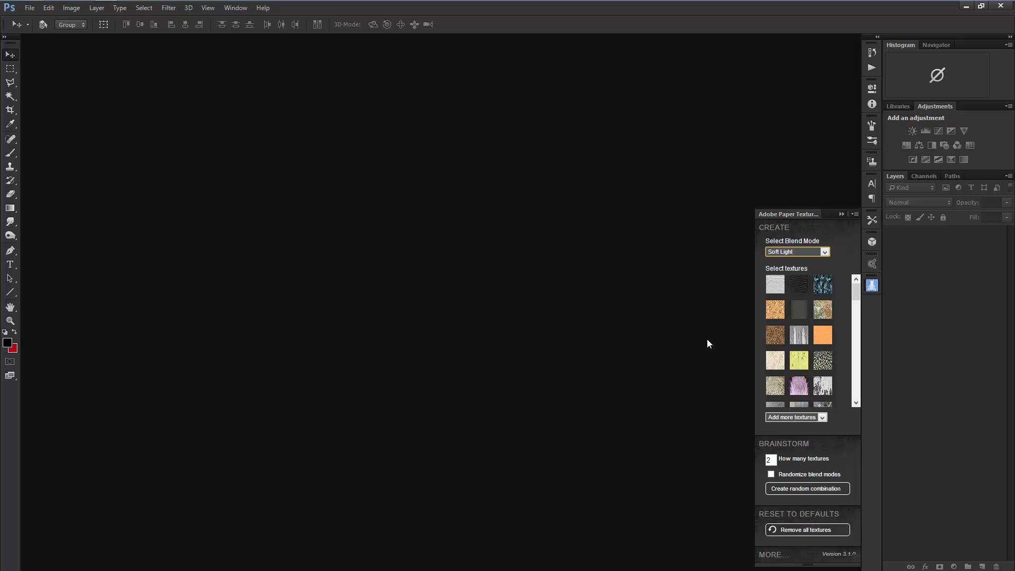
Open the recent image _DSC0052-Edit.tif through Camera Raw, converting its colors to the working space.
{"action": "left_click", "coordinate": [29, 7]}
{"action": "mouse_move", "coordinate": [67, 68]}
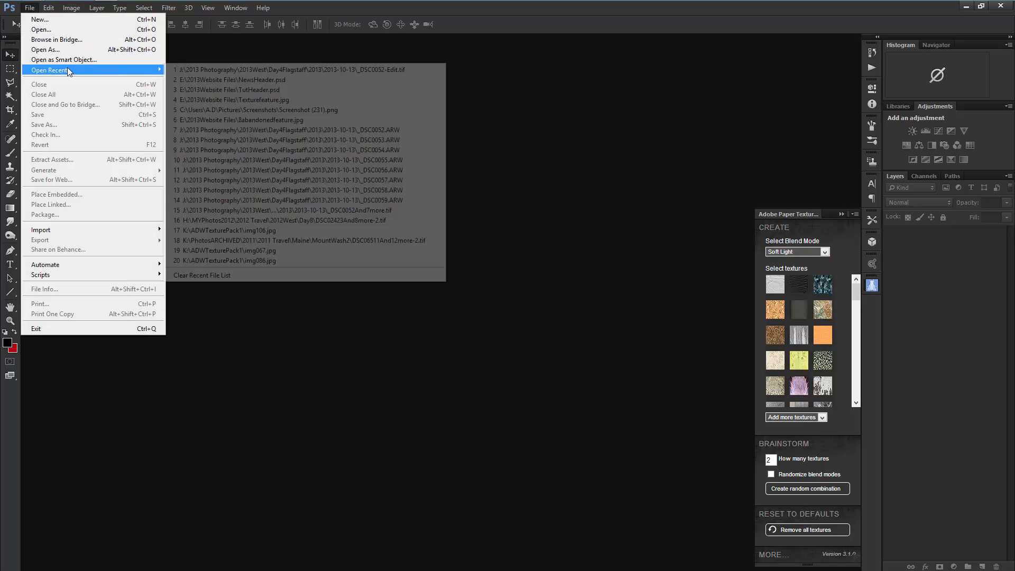
{"action": "left_click", "coordinate": [276, 80]}
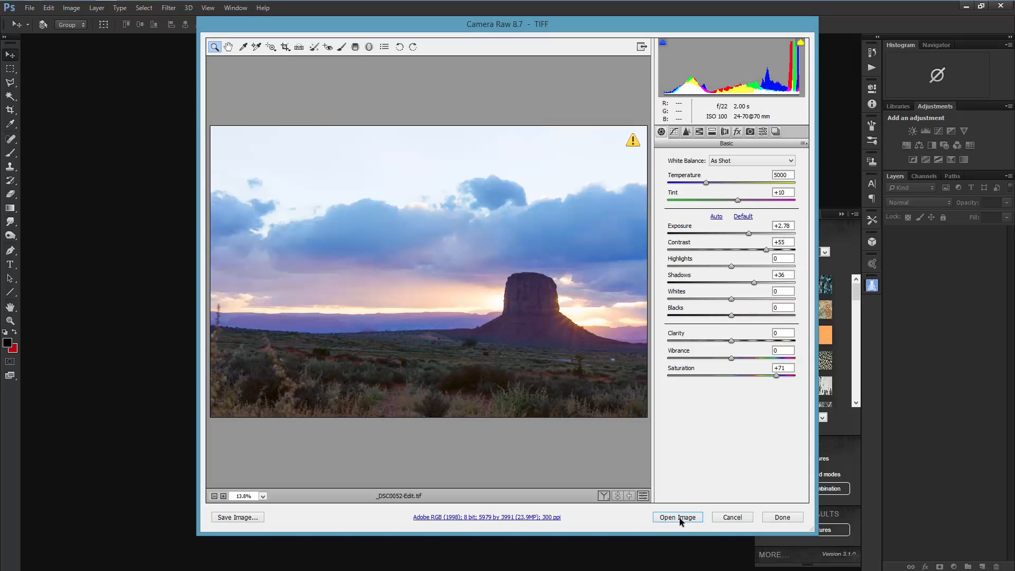
{"action": "left_click", "coordinate": [680, 518]}
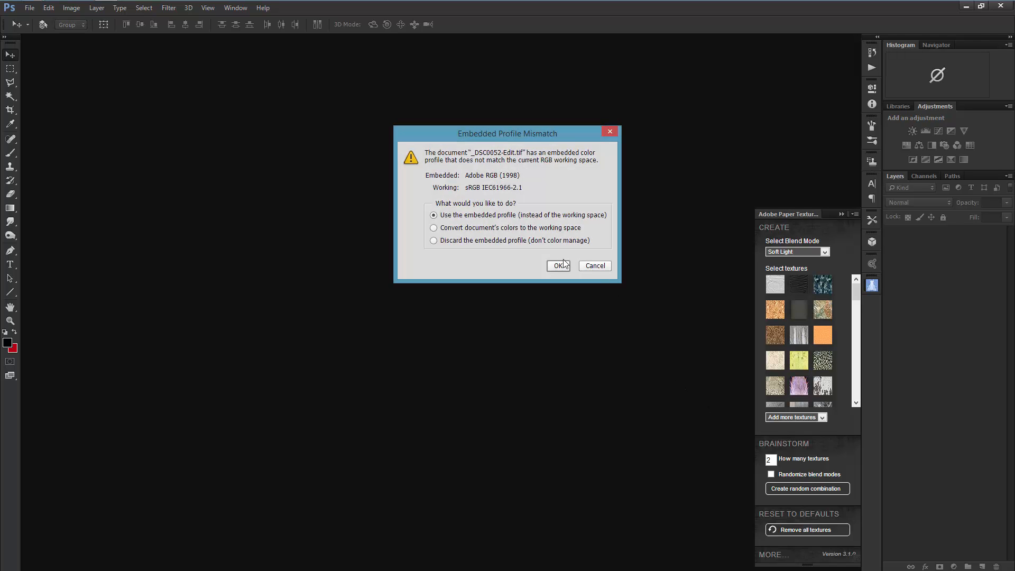
{"action": "left_click", "coordinate": [499, 229]}
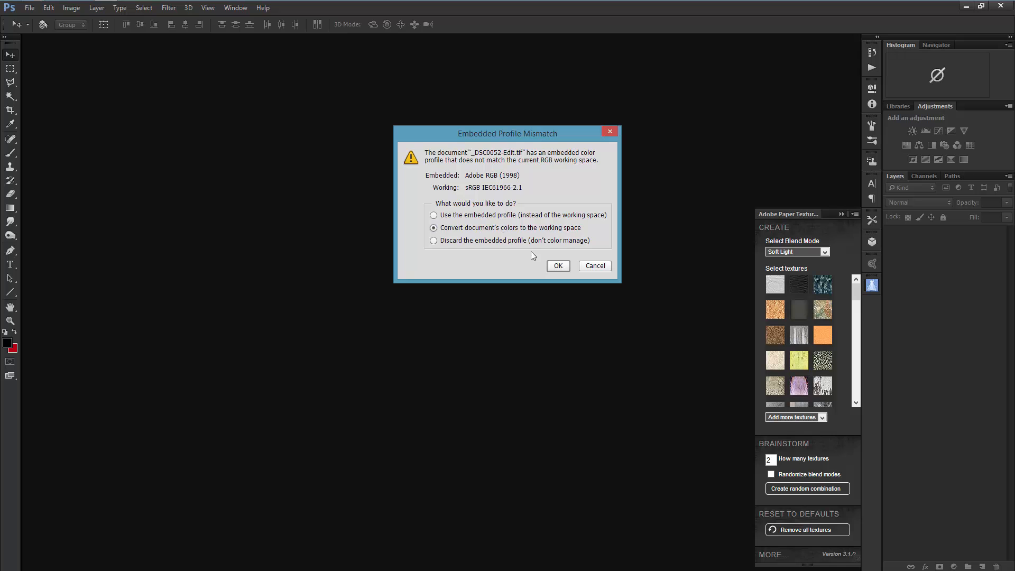
{"action": "left_click", "coordinate": [558, 266]}
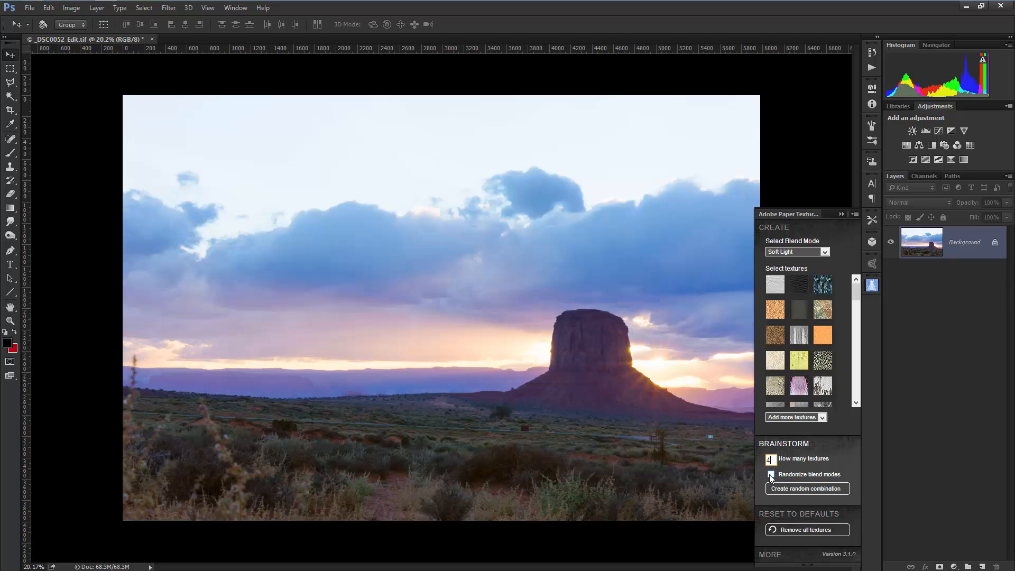
Create a random combination of 4 textures with randomized blend modes and leave only the lowest texture layer visible above the Background.
{"action": "left_click", "coordinate": [770, 474]}
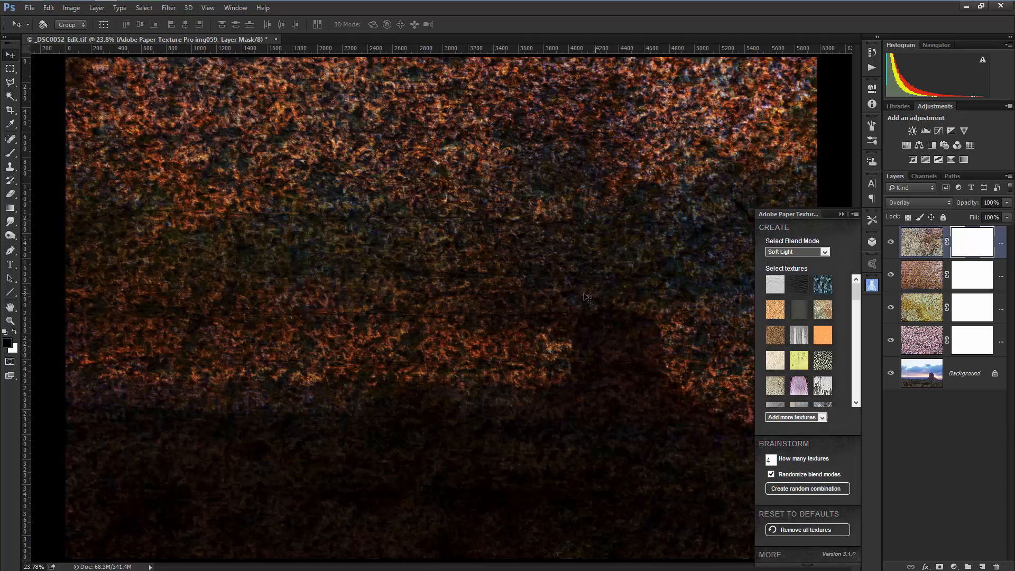
{"action": "left_click", "coordinate": [893, 342]}
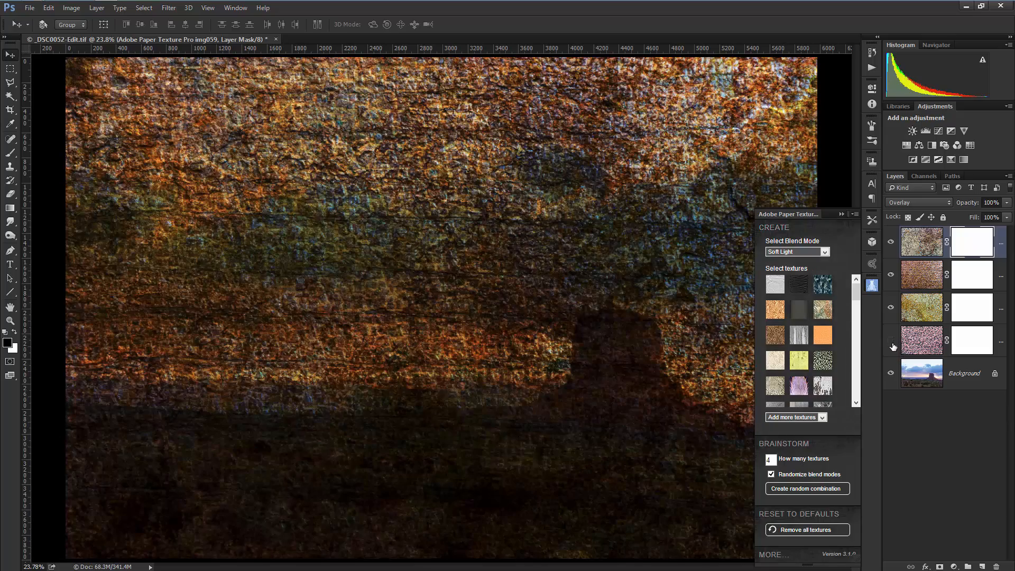
{"action": "left_click", "coordinate": [892, 276]}
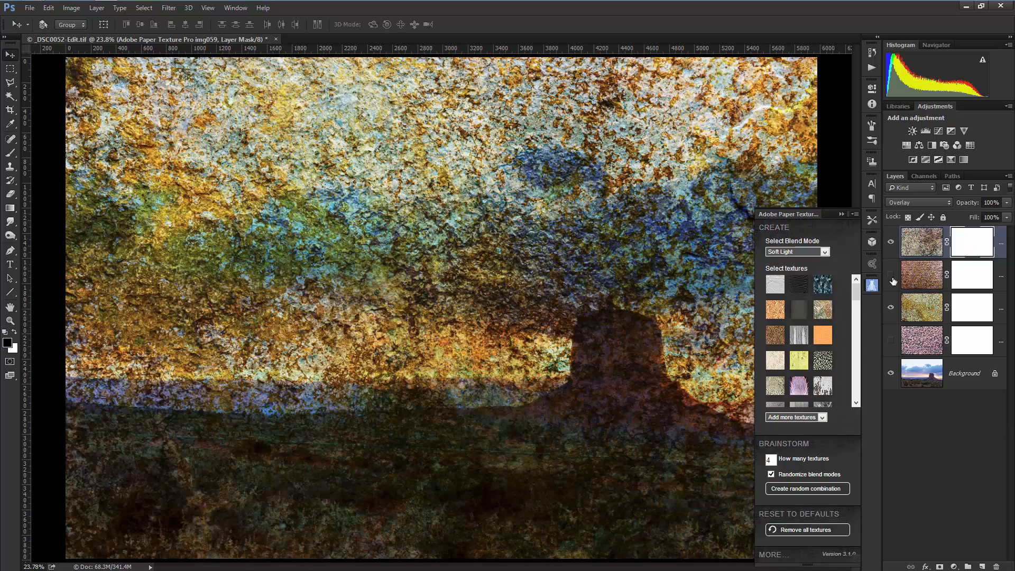
{"action": "left_click", "coordinate": [891, 243]}
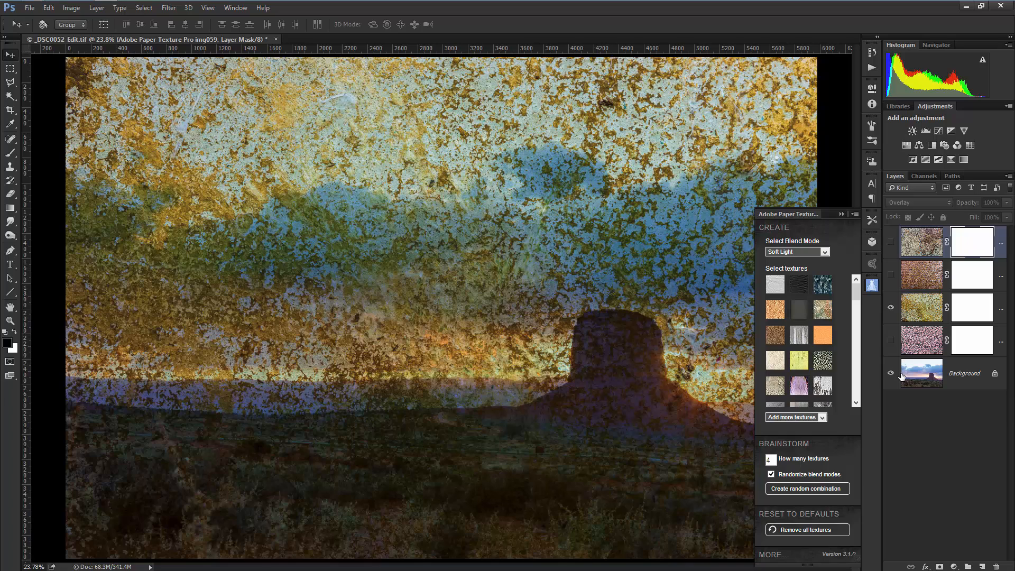
{"action": "left_click", "coordinate": [891, 309]}
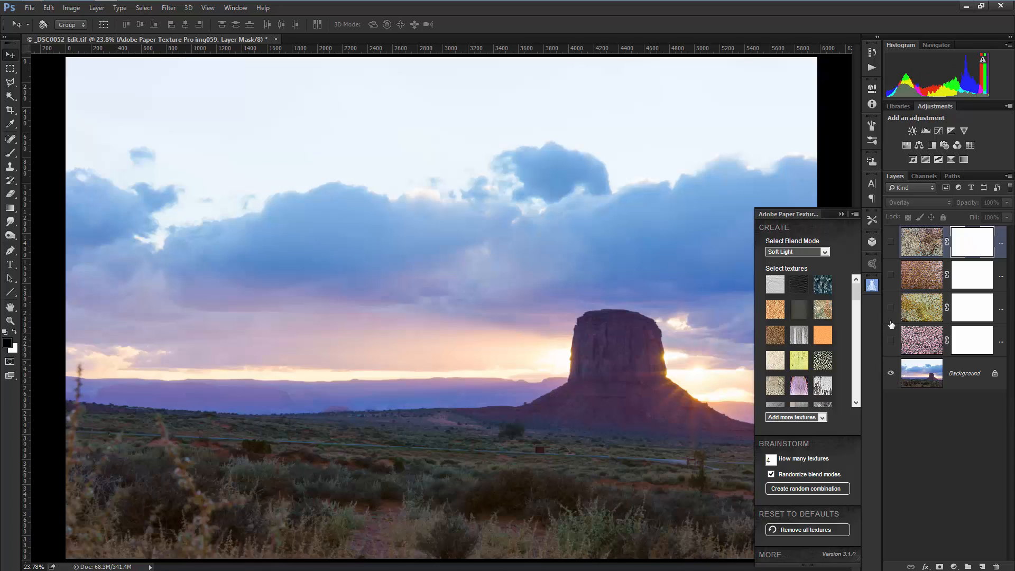
{"action": "left_click", "coordinate": [892, 342]}
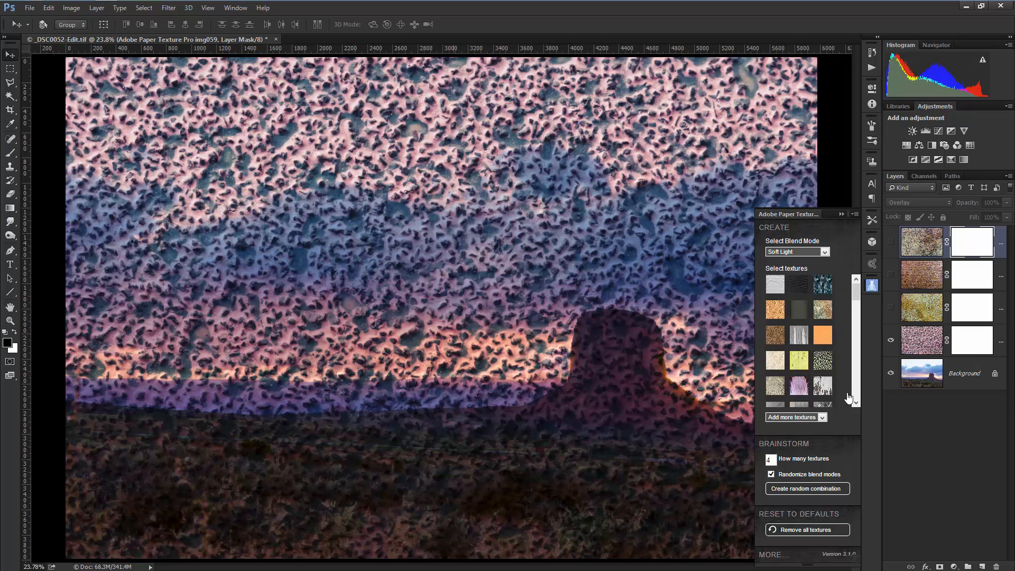
Invert the layer mask of the lowest texture layer to black.
{"action": "left_click", "coordinate": [969, 349]}
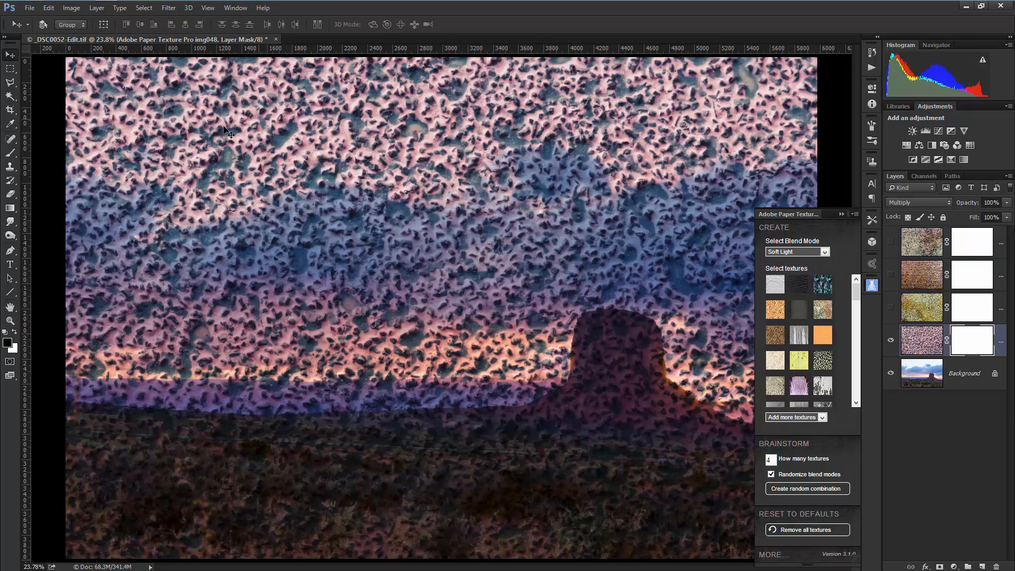
{"action": "left_click", "coordinate": [73, 8]}
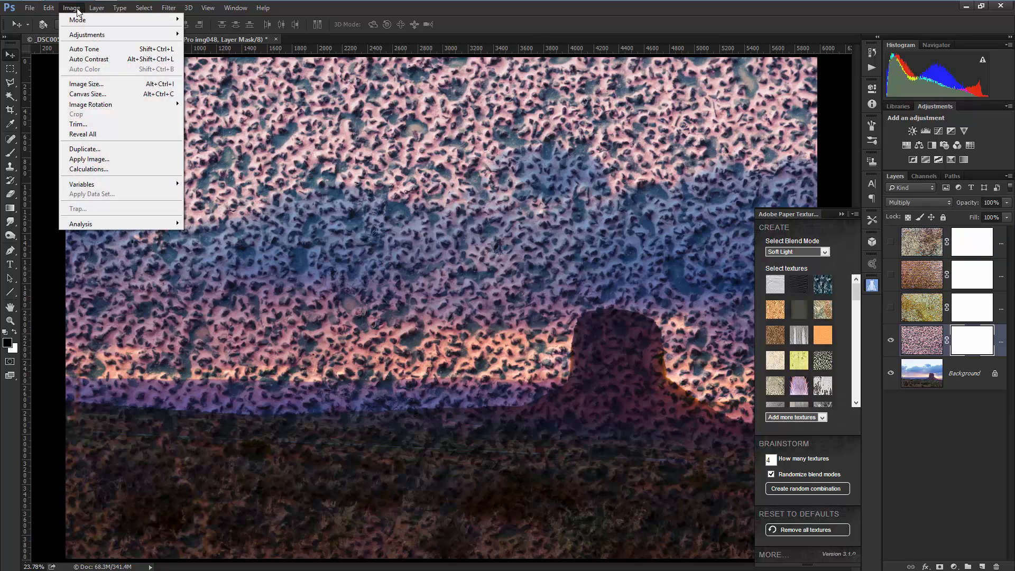
{"action": "mouse_move", "coordinate": [78, 35]}
{"action": "left_click", "coordinate": [242, 155]}
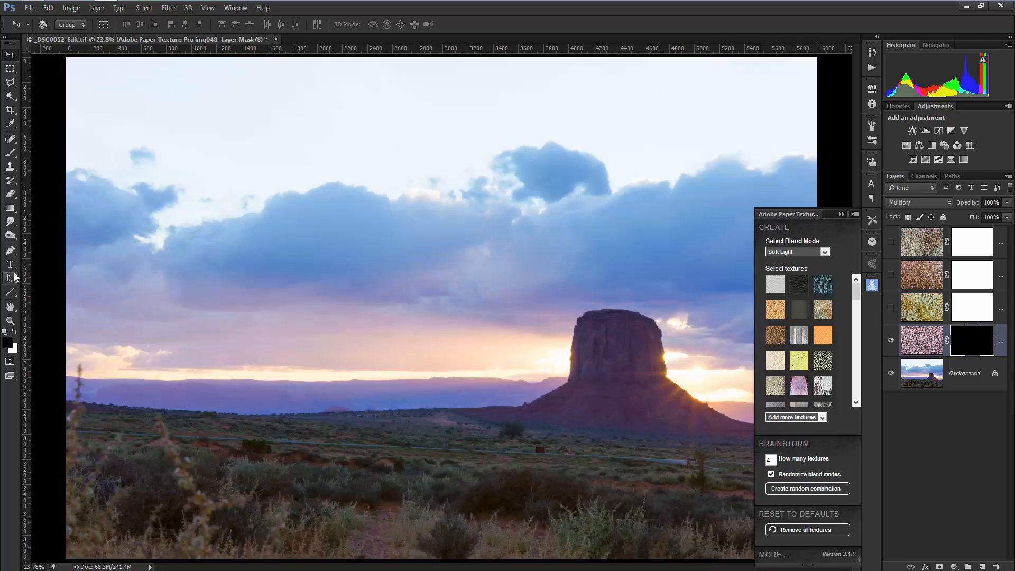
Make white the foreground color and set up the Brush tool with the first soft round preset, enlarged to about 498 px.
{"action": "left_click", "coordinate": [14, 332]}
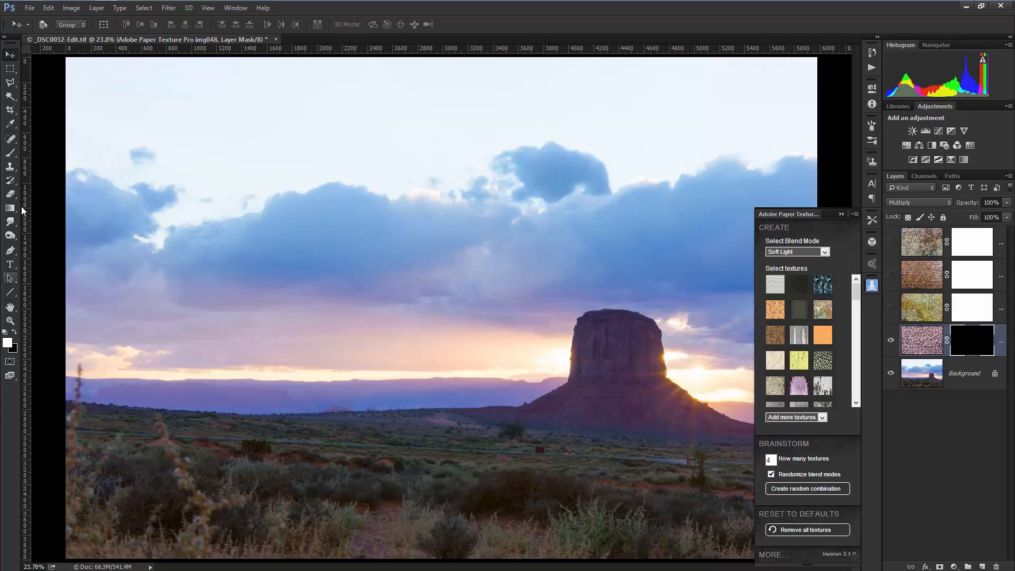
{"action": "left_click", "coordinate": [10, 152]}
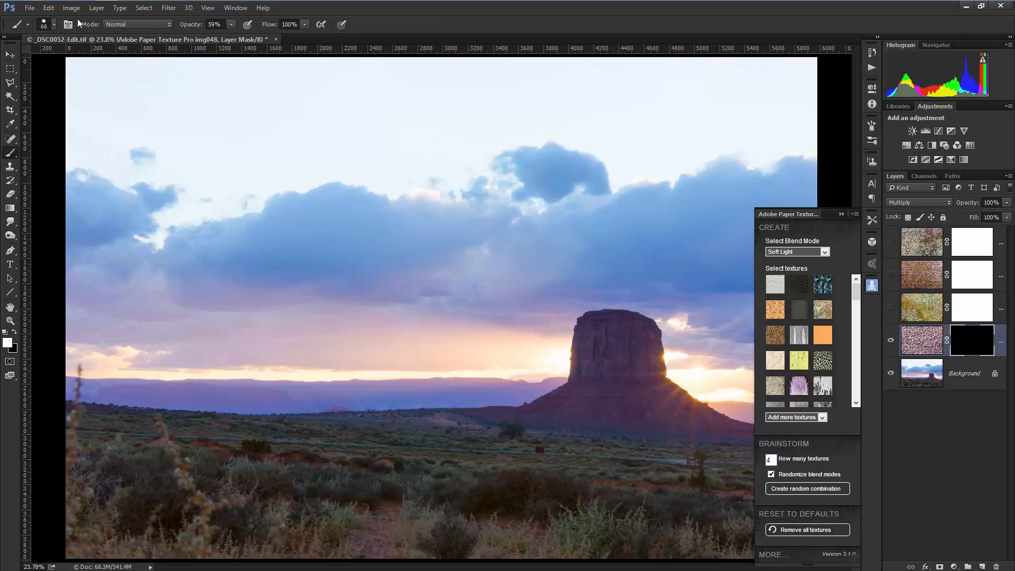
{"action": "left_click", "coordinate": [54, 25]}
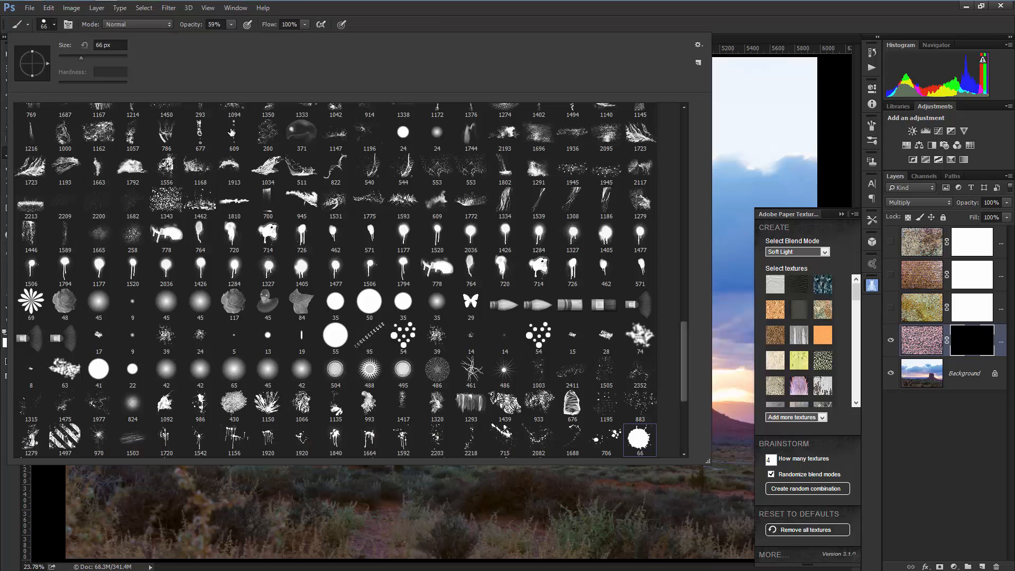
{"action": "mouse_move", "coordinate": [687, 344]}
{"action": "left_mouse_down"}
{"action": "mouse_move", "coordinate": [684, 113]}
{"action": "mouse_move", "coordinate": [689, 120]}
{"action": "left_mouse_up"}
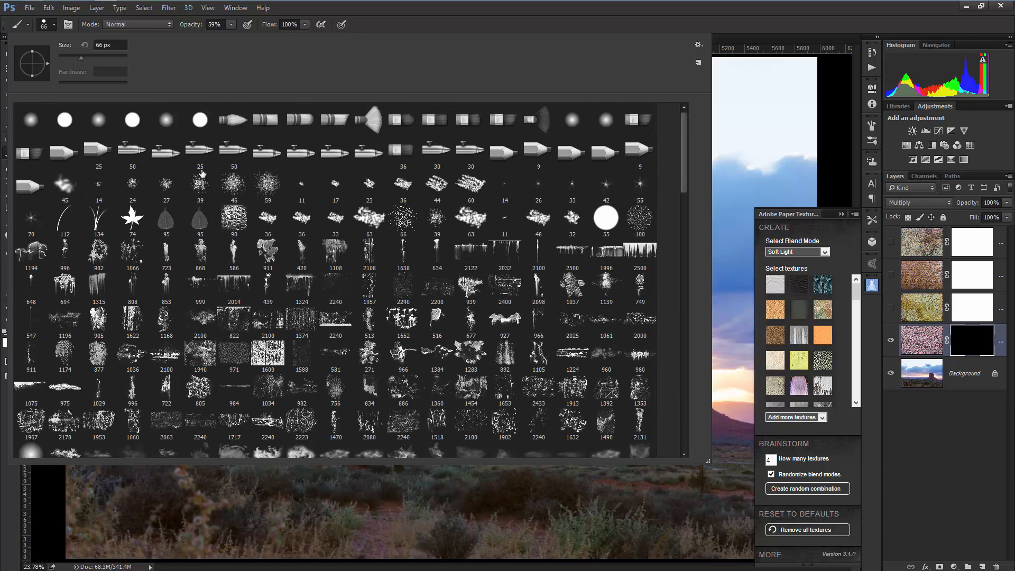
{"action": "left_click", "coordinate": [31, 117]}
{"action": "left_click", "coordinate": [111, 57]}
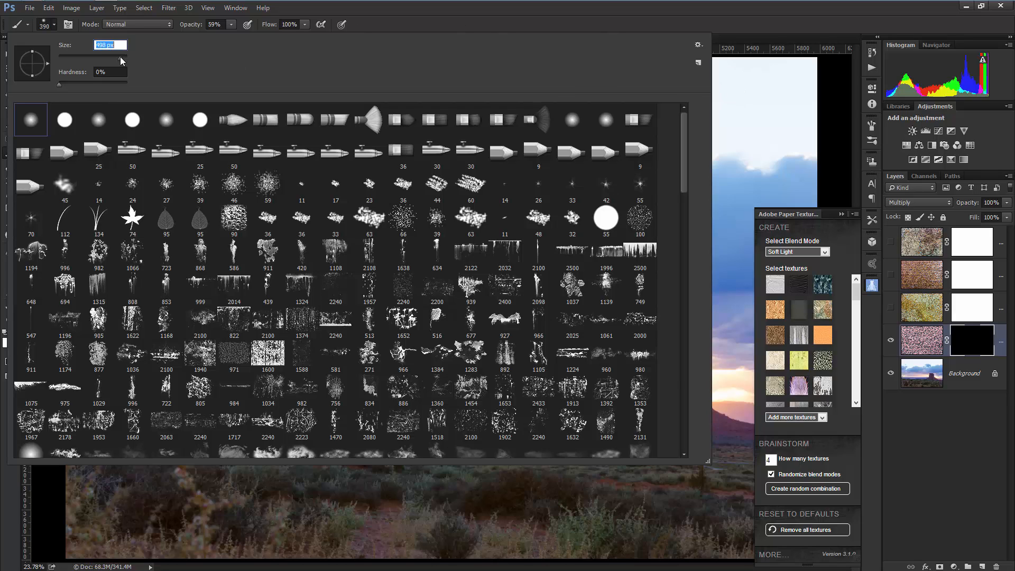
Enlarge the brush and paint white on the lowest texture layer's mask across the desert foreground and the base of the butte.
{"action": "left_click_drag", "start_coordinate": [121, 58], "coordinate": [122, 58]}
{"action": "left_click", "coordinate": [452, 27]}
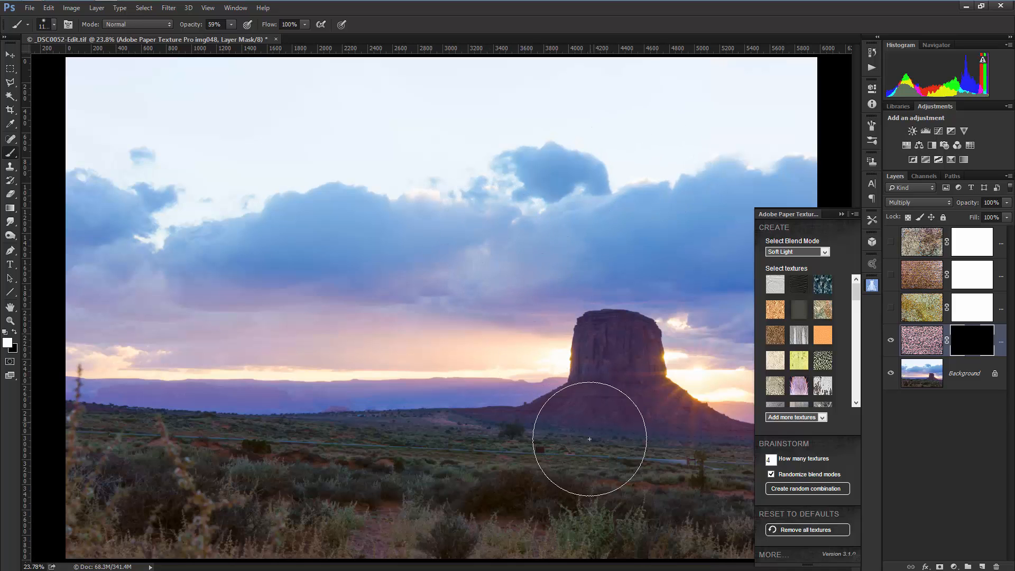
{"action": "mouse_move", "coordinate": [443, 486]}
{"action": "left_mouse_down"}
{"action": "mouse_move", "coordinate": [168, 517]}
{"action": "mouse_move", "coordinate": [520, 504]}
{"action": "mouse_move", "coordinate": [614, 533]}
{"action": "mouse_move", "coordinate": [662, 522]}
{"action": "mouse_move", "coordinate": [640, 480]}
{"action": "mouse_move", "coordinate": [620, 388]}
{"action": "mouse_move", "coordinate": [596, 442]}
{"action": "mouse_move", "coordinate": [565, 461]}
{"action": "mouse_move", "coordinate": [467, 476]}
{"action": "mouse_move", "coordinate": [231, 482]}
{"action": "mouse_move", "coordinate": [109, 449]}
{"action": "mouse_move", "coordinate": [458, 465]}
{"action": "mouse_move", "coordinate": [585, 458]}
{"action": "mouse_move", "coordinate": [659, 462]}
{"action": "mouse_move", "coordinate": [696, 480]}
{"action": "mouse_move", "coordinate": [745, 486]}
{"action": "mouse_move", "coordinate": [713, 467]}
{"action": "mouse_move", "coordinate": [800, 482]}
{"action": "mouse_move", "coordinate": [387, 494]}
{"action": "mouse_move", "coordinate": [243, 465]}
{"action": "mouse_move", "coordinate": [13, 454]}
{"action": "mouse_move", "coordinate": [222, 520]}
{"action": "mouse_move", "coordinate": [175, 551]}
{"action": "mouse_move", "coordinate": [112, 545]}
{"action": "left_mouse_up"}
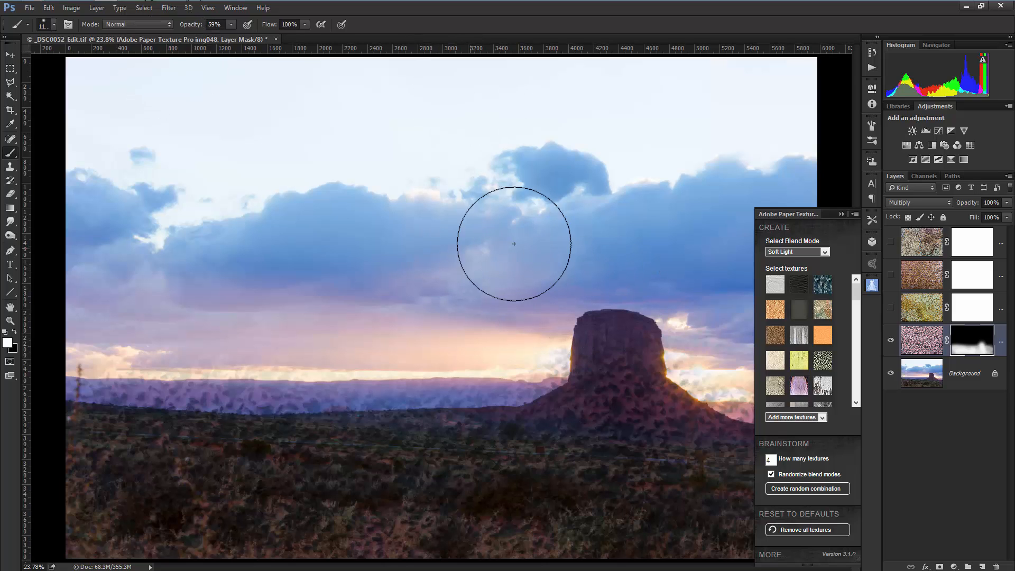
Show the yellow texture layer img025 above the painted one and make its layer mask the active target.
{"action": "left_click", "coordinate": [891, 307]}
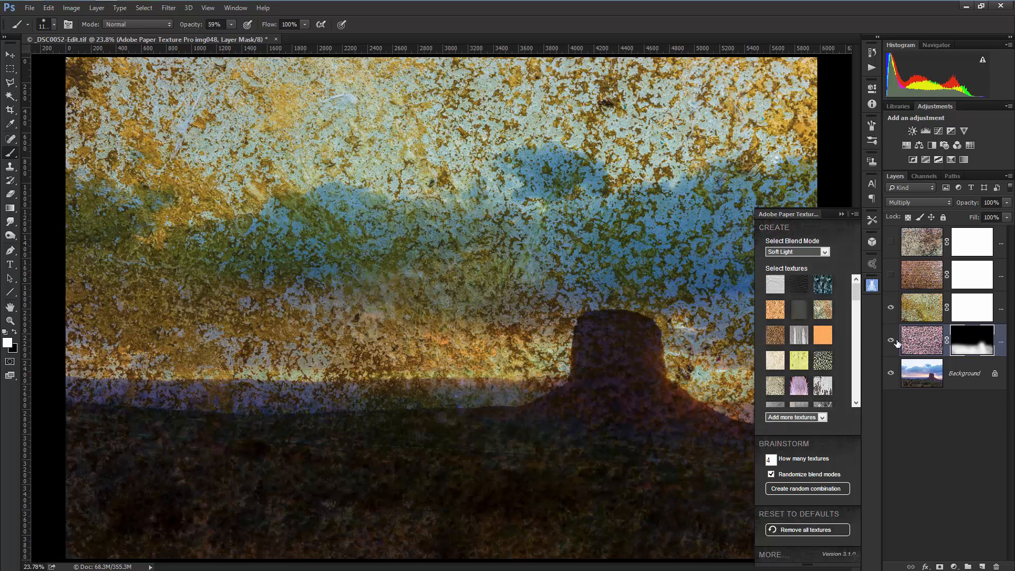
{"action": "left_click", "coordinate": [891, 308]}
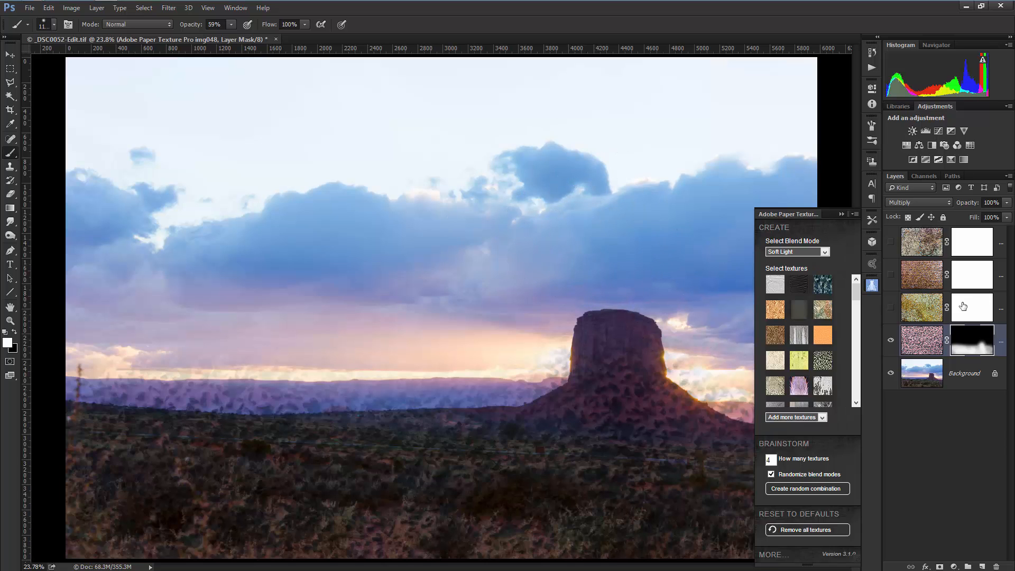
{"action": "left_click", "coordinate": [891, 309]}
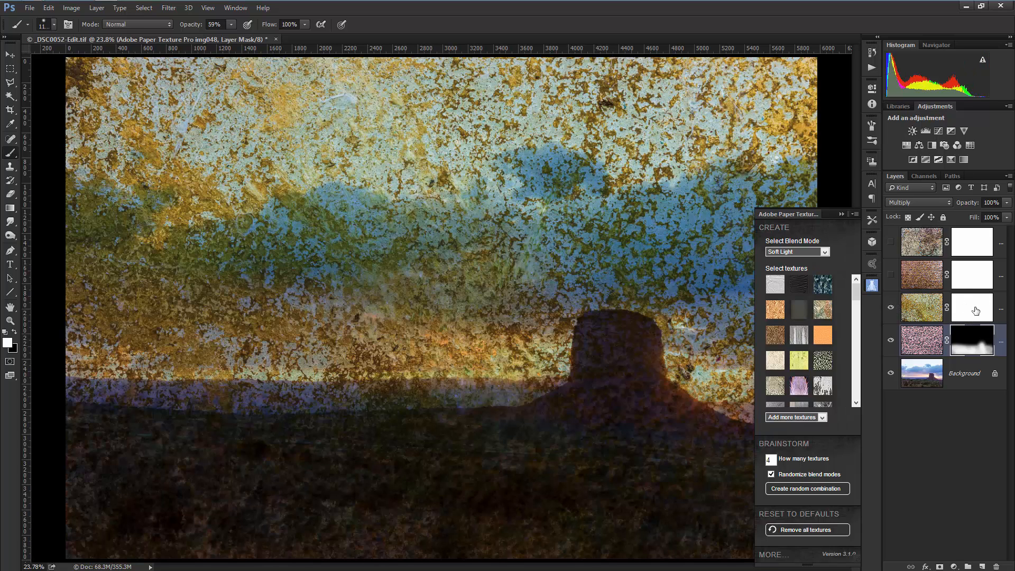
{"action": "left_click", "coordinate": [975, 313]}
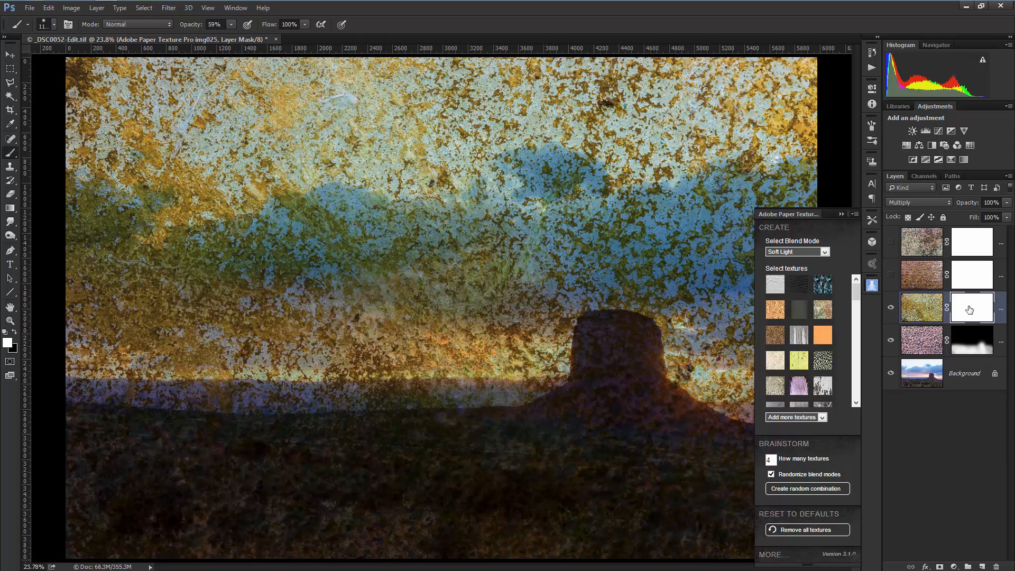
{"action": "left_click", "coordinate": [71, 9]}
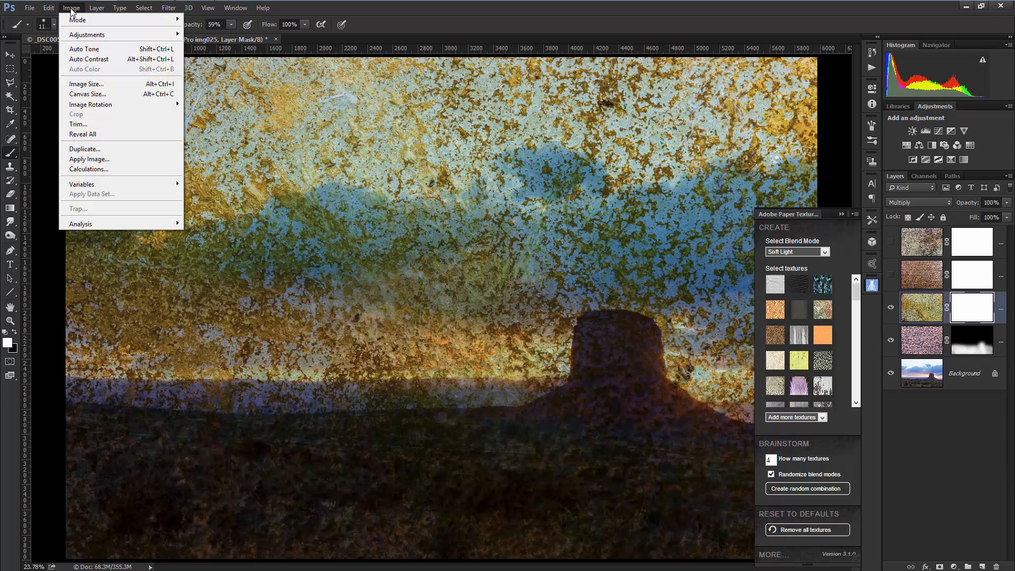
{"action": "left_click", "coordinate": [97, 162]}
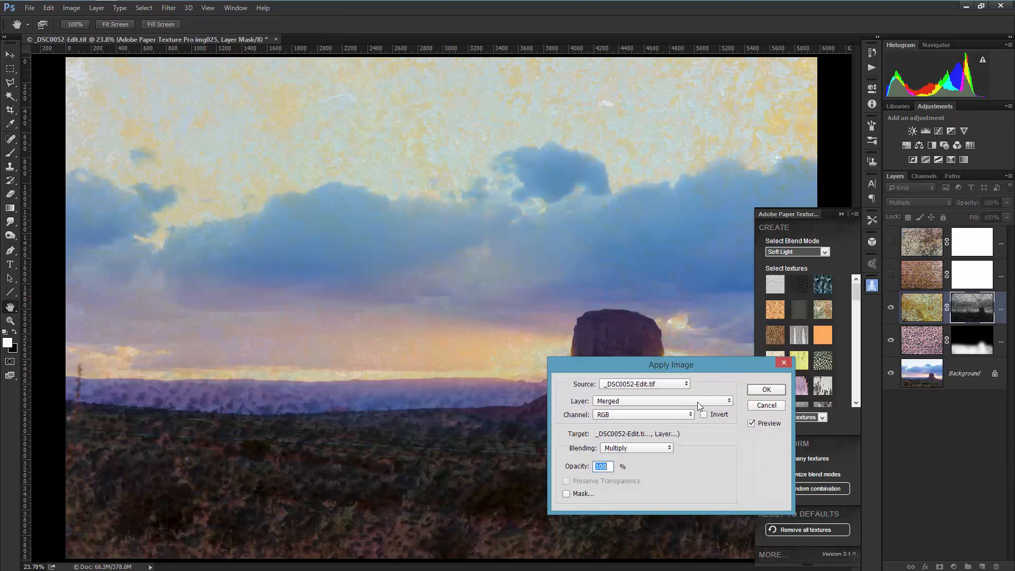
{"action": "left_click_drag", "start_coordinate": [705, 374], "coordinate": [538, 283]}
{"action": "left_click", "coordinate": [474, 358]}
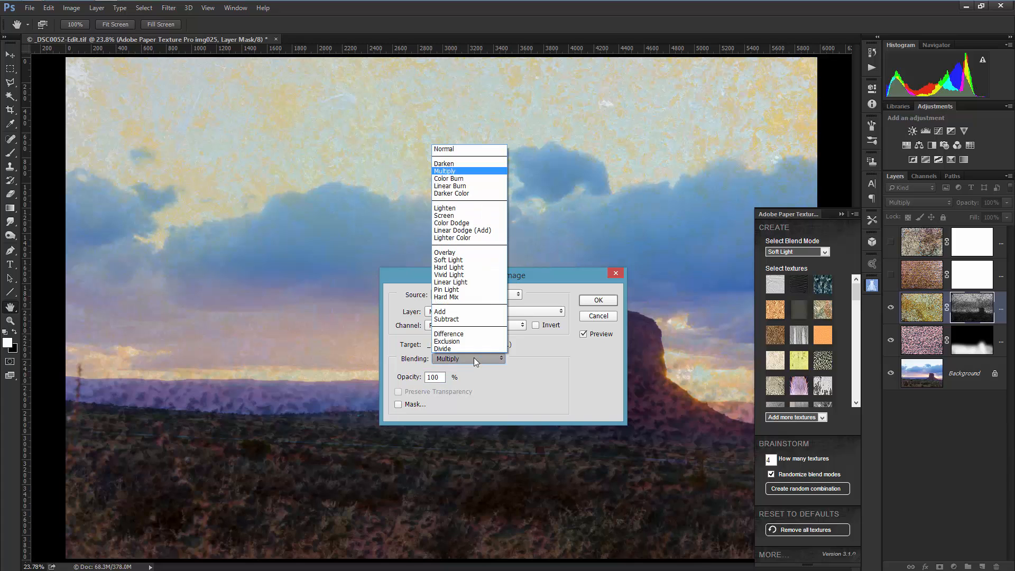
{"action": "left_click", "coordinate": [462, 262]}
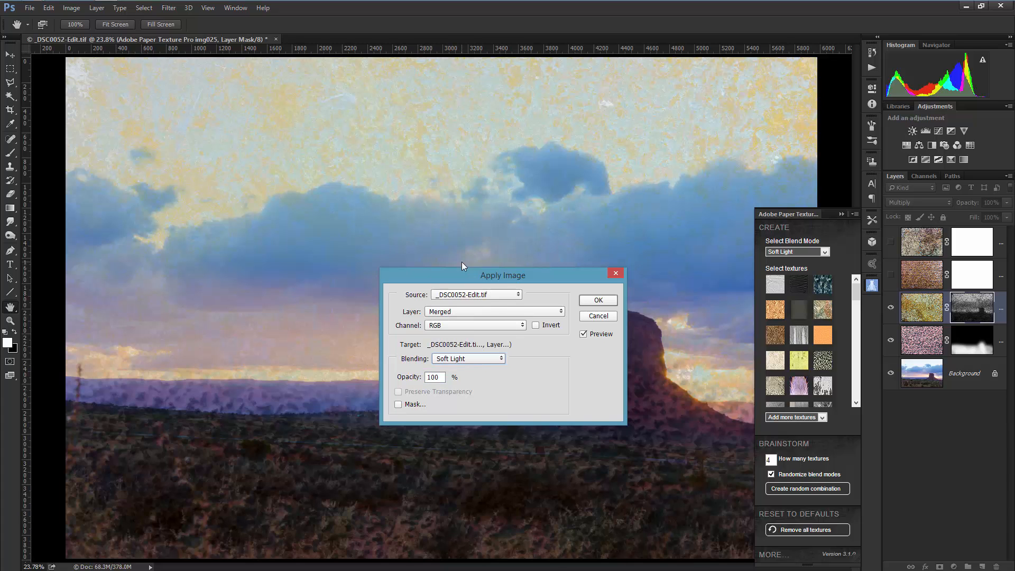
{"action": "left_click", "coordinate": [474, 361]}
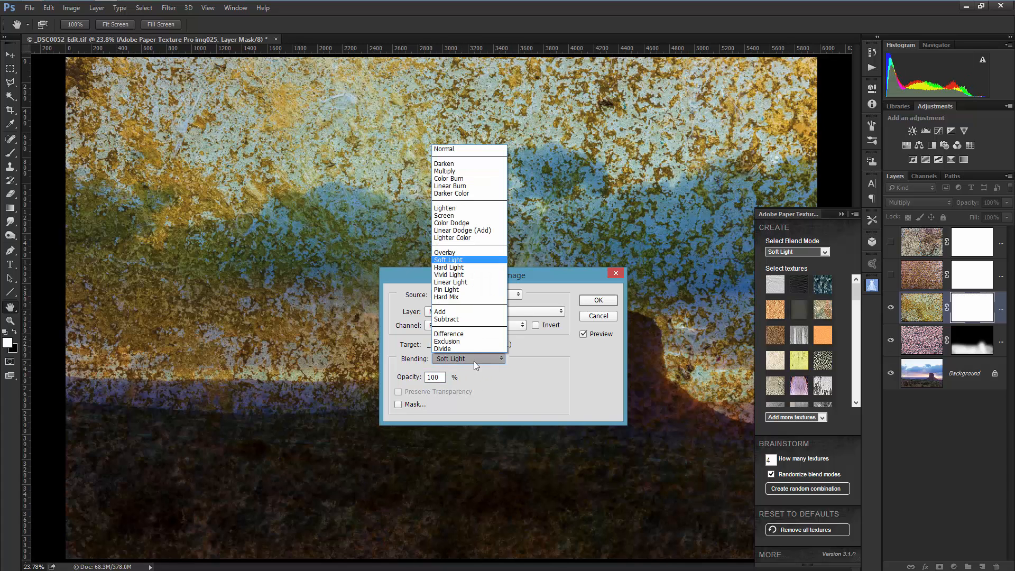
{"action": "left_click", "coordinate": [444, 216]}
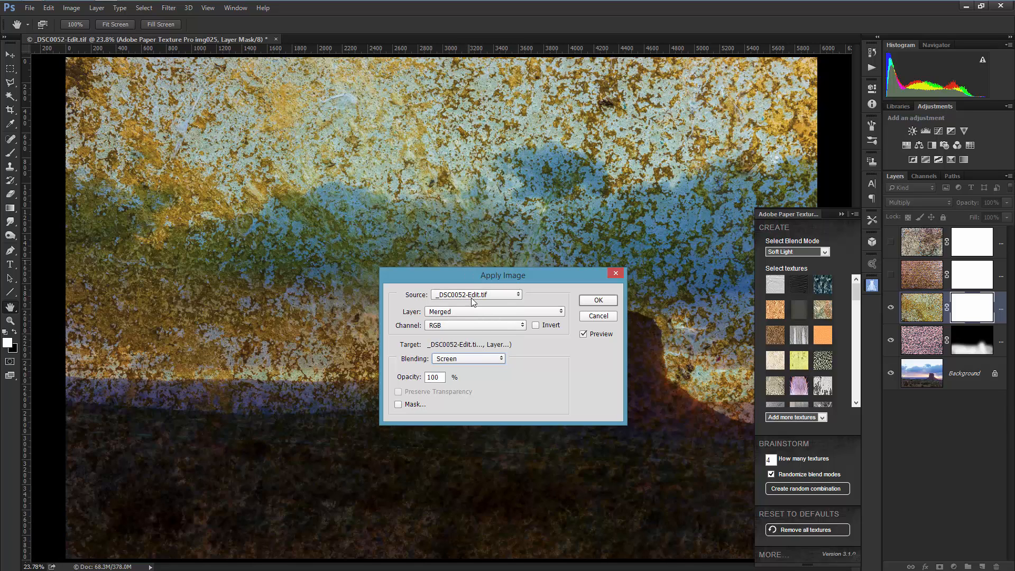
{"action": "left_click", "coordinate": [475, 355]}
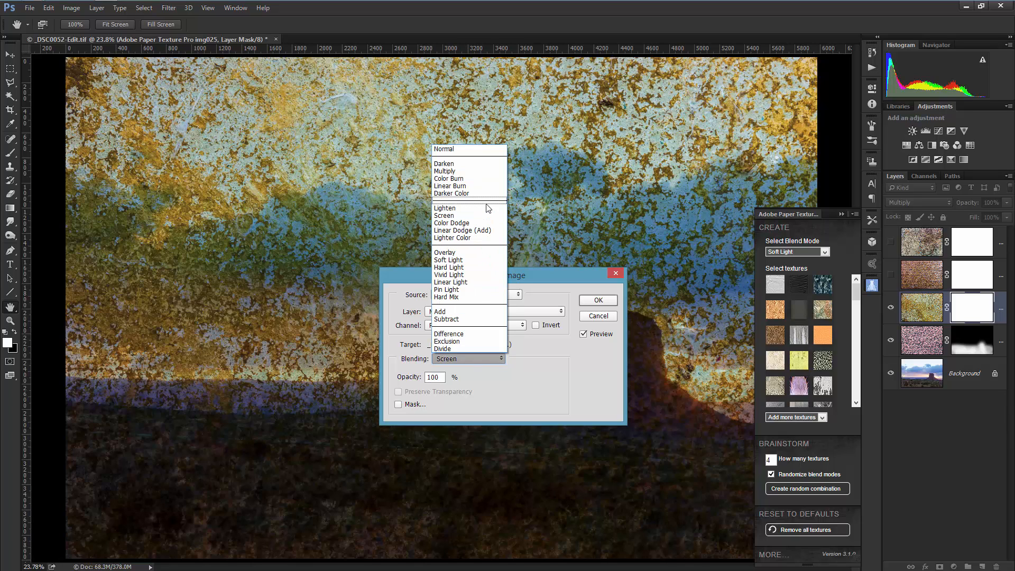
{"action": "left_click", "coordinate": [481, 221]}
{"action": "left_click", "coordinate": [469, 359]}
{"action": "left_click", "coordinate": [463, 212]}
{"action": "left_click", "coordinate": [487, 360]}
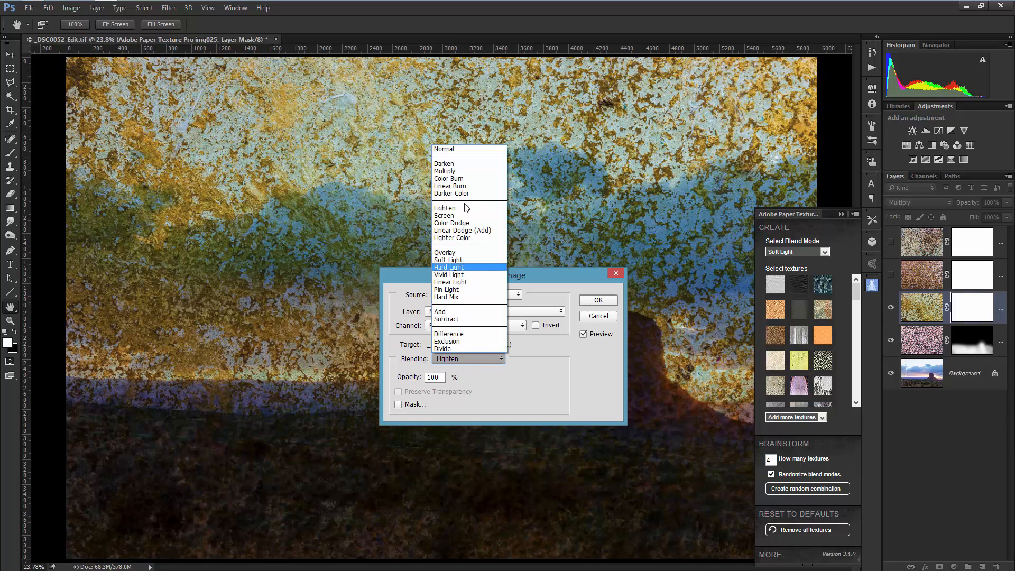
{"action": "left_click", "coordinate": [469, 175]}
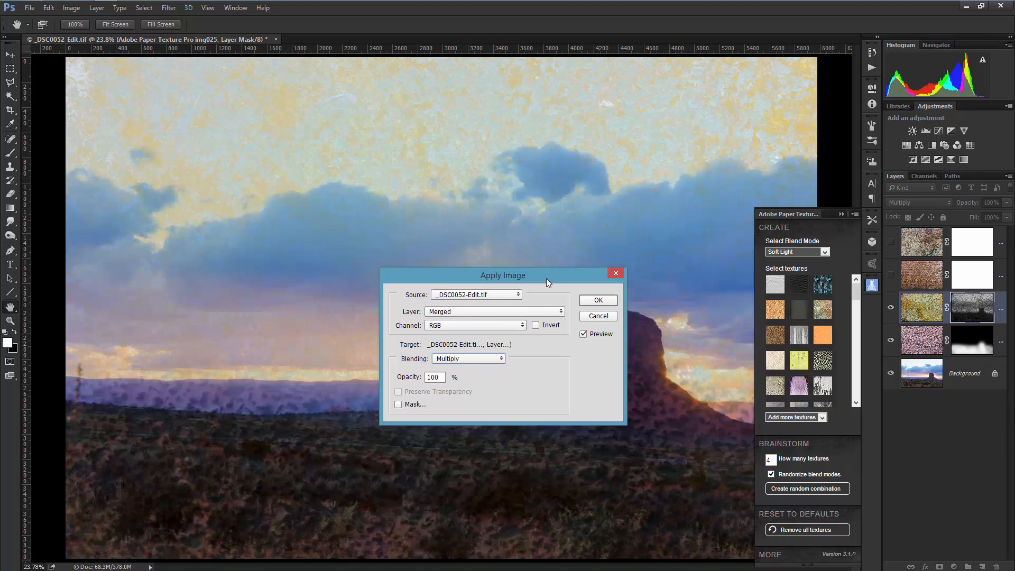
{"action": "left_click_drag", "start_coordinate": [547, 278], "coordinate": [607, 316]}
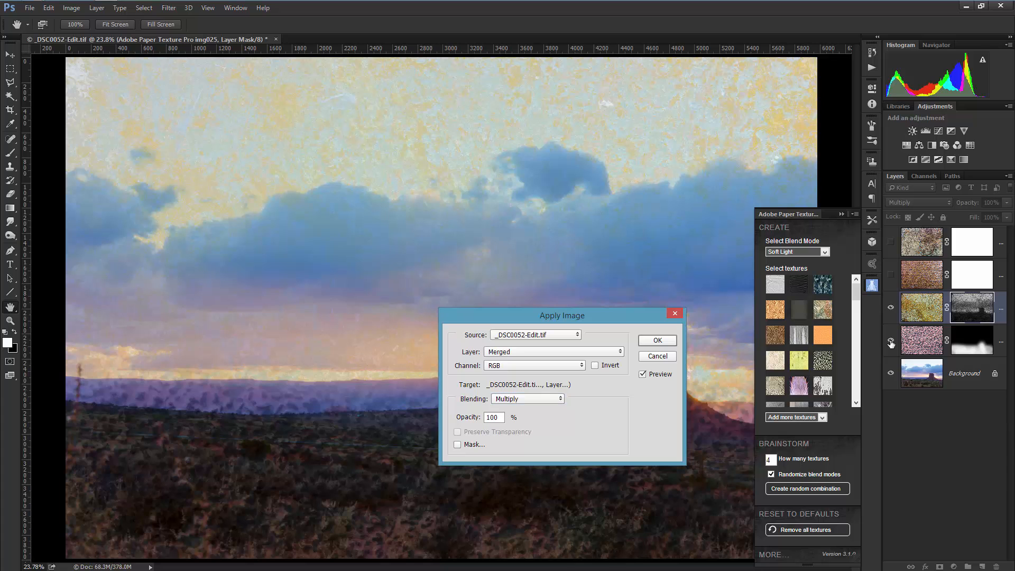
{"action": "left_click", "coordinate": [664, 360]}
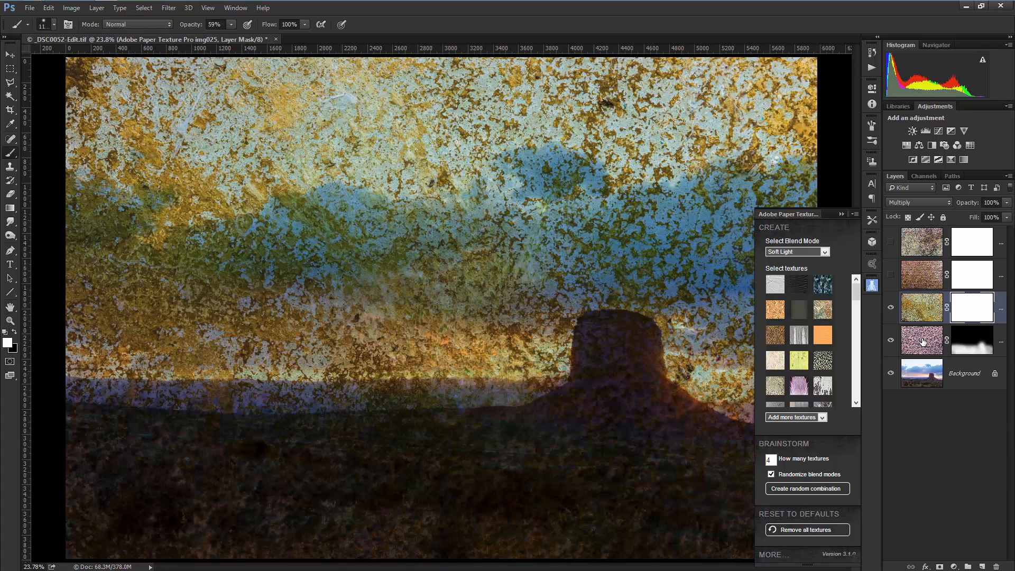
Hide the lowest texture layer and use Apply Image on the img025 mask with the Background layer as source, inverted, RGB channel, Multiply blending.
{"action": "left_click", "coordinate": [891, 341]}
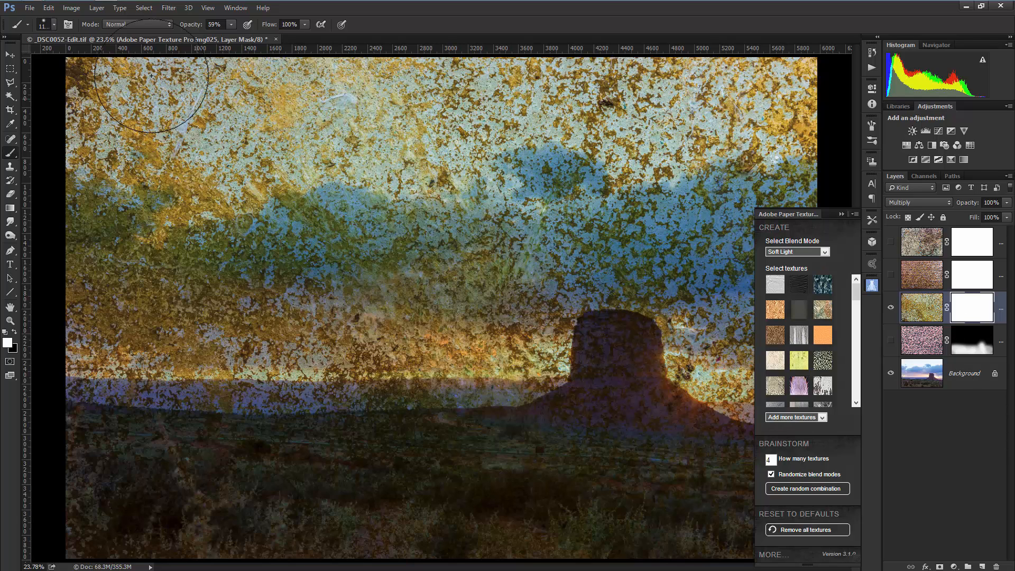
{"action": "left_click", "coordinate": [75, 8]}
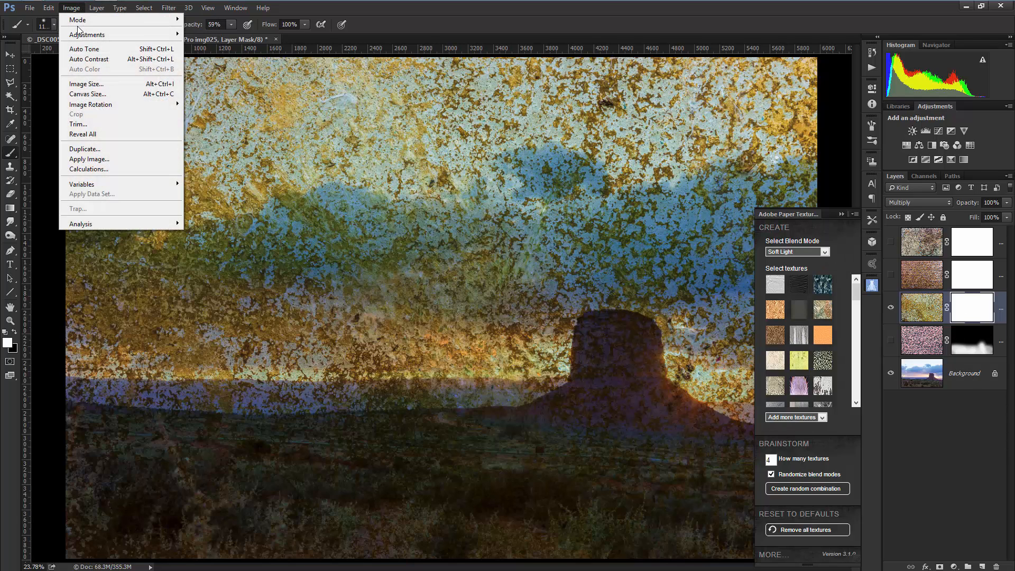
{"action": "left_click", "coordinate": [77, 160]}
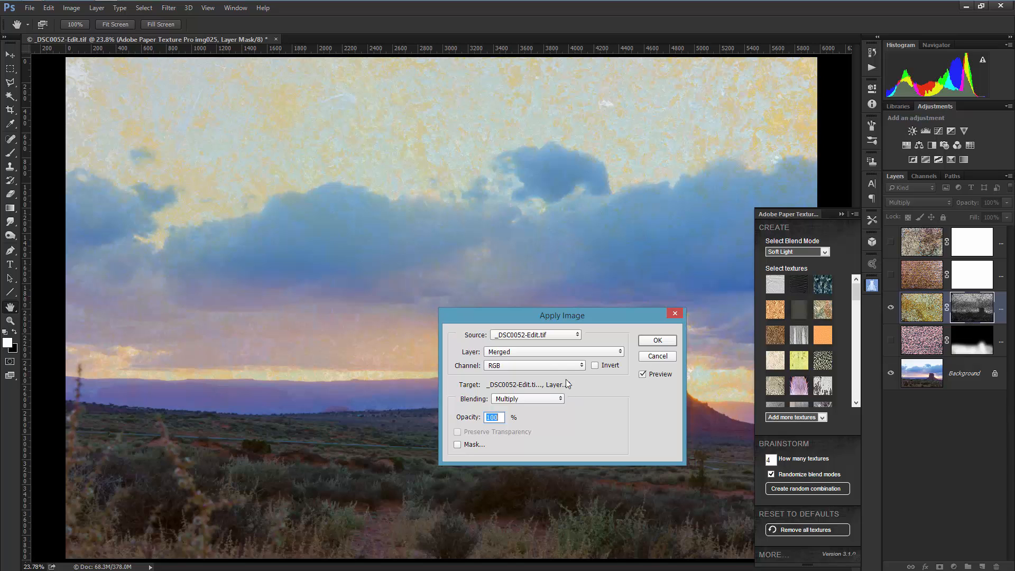
{"action": "left_click", "coordinate": [563, 352]}
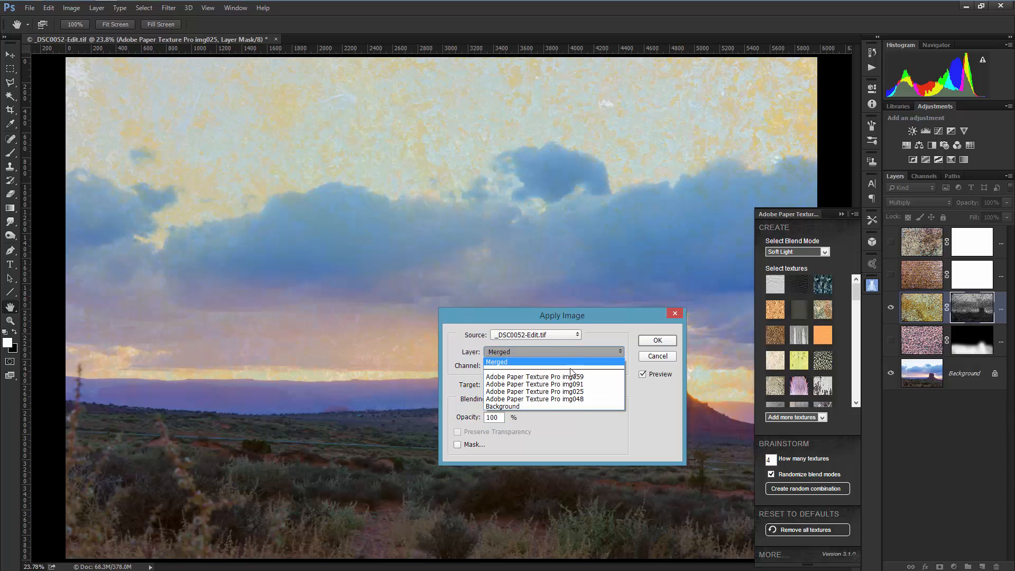
{"action": "left_click", "coordinate": [544, 406]}
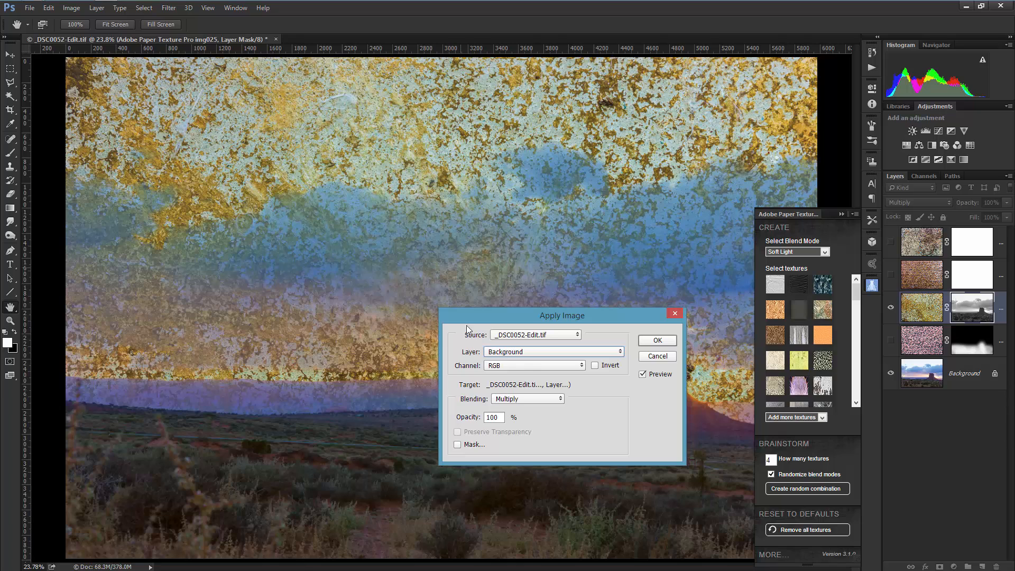
{"action": "left_click_drag", "start_coordinate": [582, 316], "coordinate": [382, 215]}
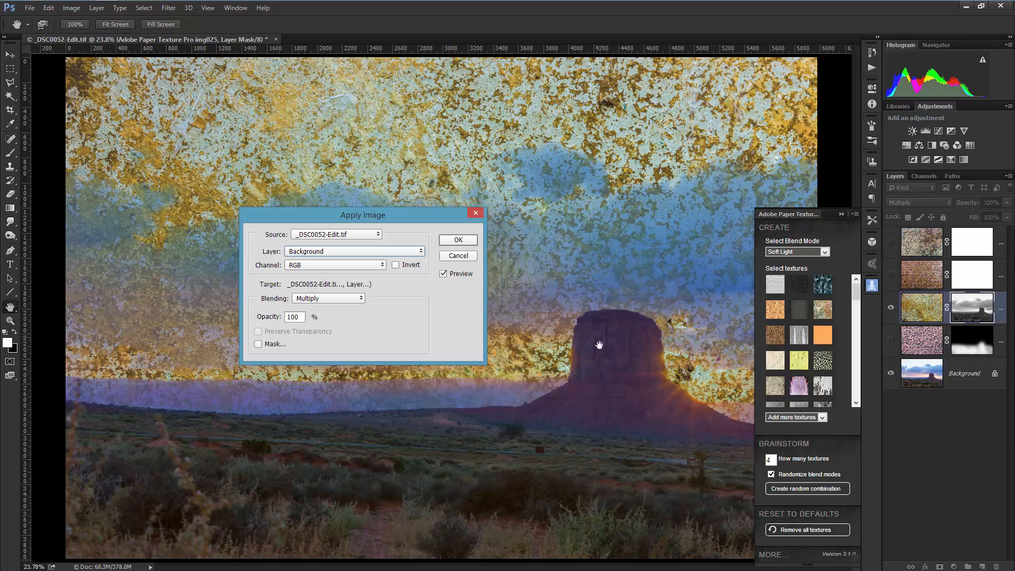
{"action": "left_click", "coordinate": [413, 266]}
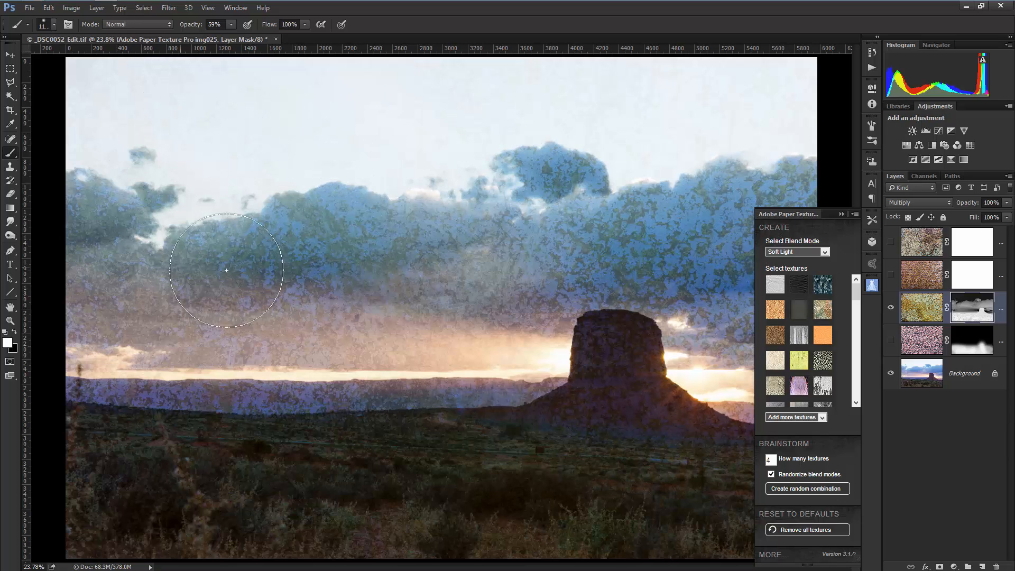
Make black the foreground color and paint over the clouds on the img025 mask to reduce the texture there.
{"action": "left_click", "coordinate": [14, 332]}
{"action": "left_click_drag", "start_coordinate": [81, 286], "coordinate": [206, 272]}
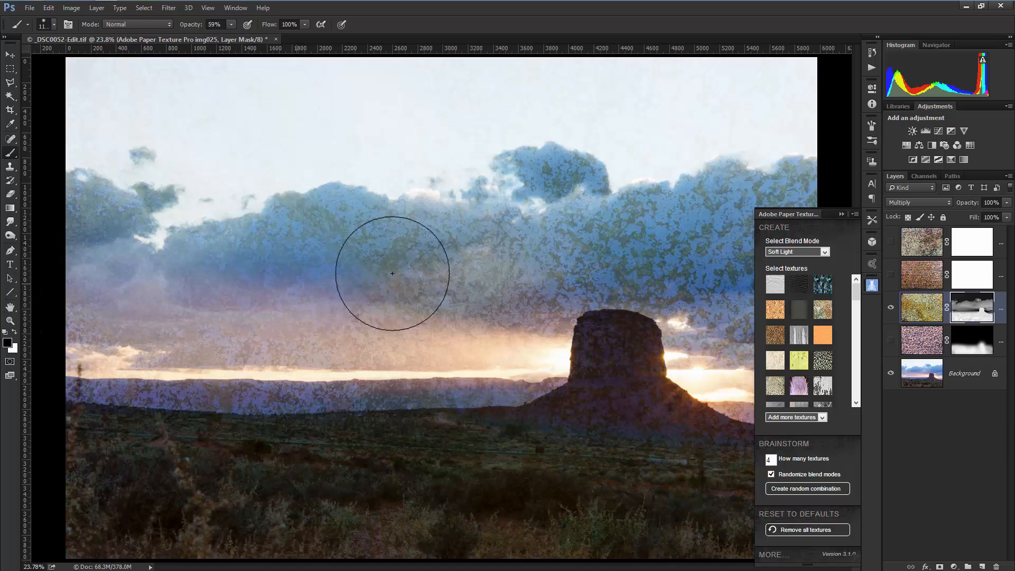
{"action": "mouse_move", "coordinate": [393, 273]}
{"action": "left_mouse_down"}
{"action": "mouse_move", "coordinate": [725, 252]}
{"action": "mouse_move", "coordinate": [854, 198]}
{"action": "mouse_move", "coordinate": [783, 234]}
{"action": "mouse_move", "coordinate": [751, 283]}
{"action": "mouse_move", "coordinate": [617, 279]}
{"action": "mouse_move", "coordinate": [499, 293]}
{"action": "mouse_move", "coordinate": [406, 331]}
{"action": "mouse_move", "coordinate": [248, 328]}
{"action": "mouse_move", "coordinate": [87, 297]}
{"action": "mouse_move", "coordinate": [80, 234]}
{"action": "mouse_move", "coordinate": [248, 271]}
{"action": "mouse_move", "coordinate": [284, 244]}
{"action": "mouse_move", "coordinate": [359, 245]}
{"action": "mouse_move", "coordinate": [396, 305]}
{"action": "mouse_move", "coordinate": [468, 309]}
{"action": "mouse_move", "coordinate": [652, 226]}
{"action": "mouse_move", "coordinate": [606, 183]}
{"action": "mouse_move", "coordinate": [556, 183]}
{"action": "mouse_move", "coordinate": [550, 171]}
{"action": "mouse_move", "coordinate": [610, 218]}
{"action": "mouse_move", "coordinate": [592, 193]}
{"action": "left_mouse_up"}
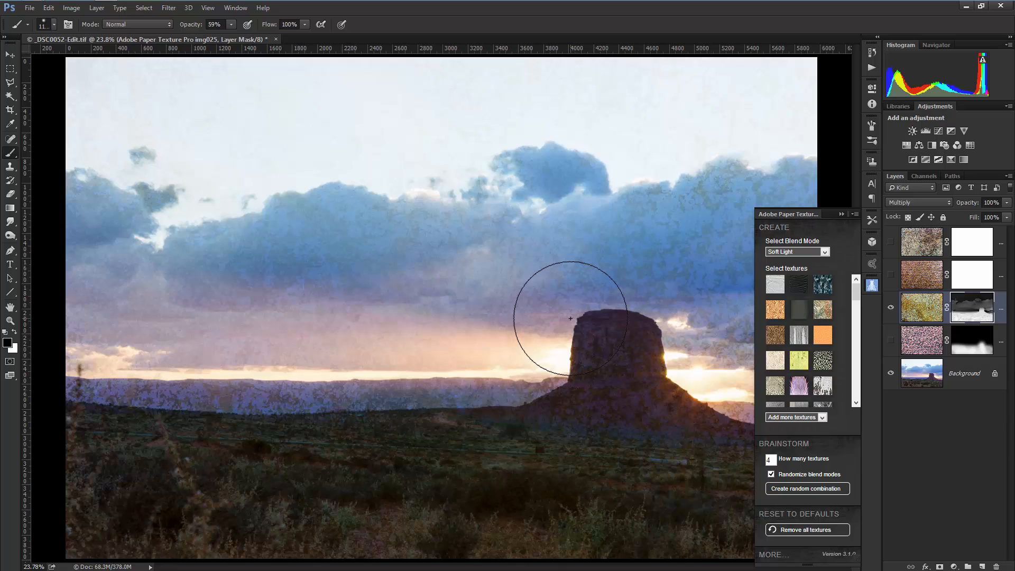
Show the lowest texture layer again and preview the two upper texture layers one at a time, leaving both hidden.
{"action": "left_click", "coordinate": [891, 346]}
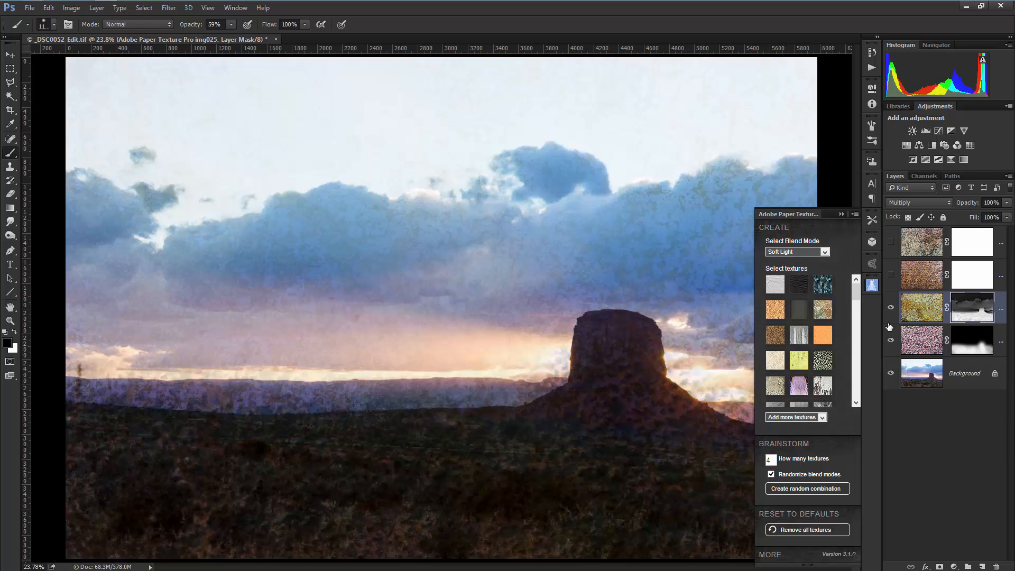
{"action": "left_click", "coordinate": [891, 275]}
{"action": "left_click", "coordinate": [890, 274]}
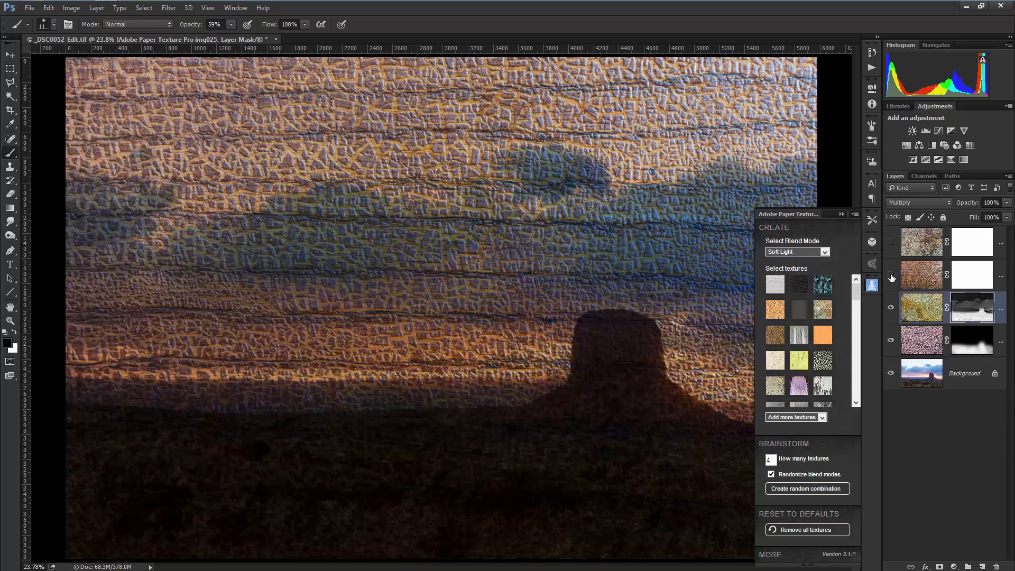
{"action": "left_click", "coordinate": [891, 243]}
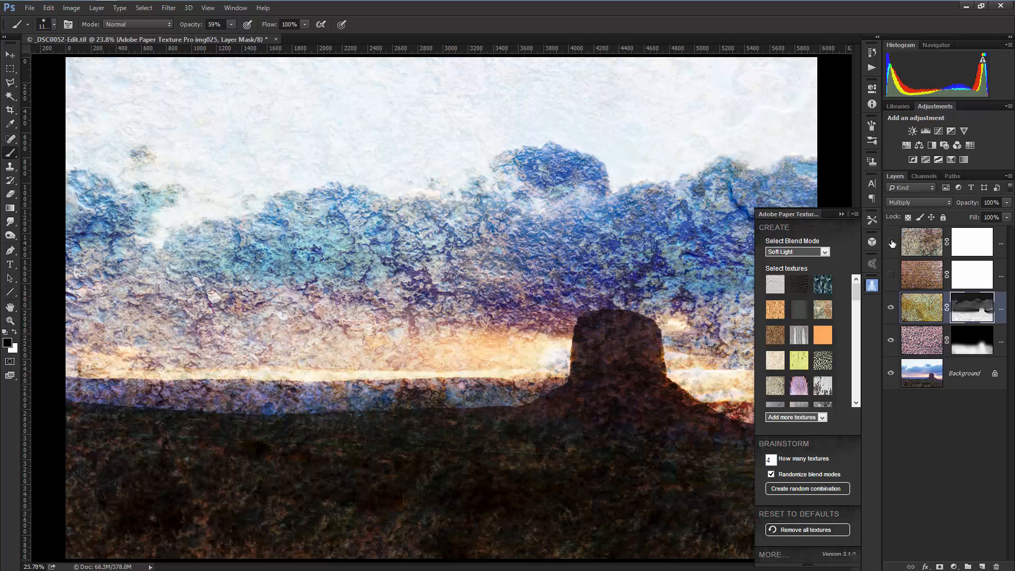
{"action": "left_click", "coordinate": [892, 242]}
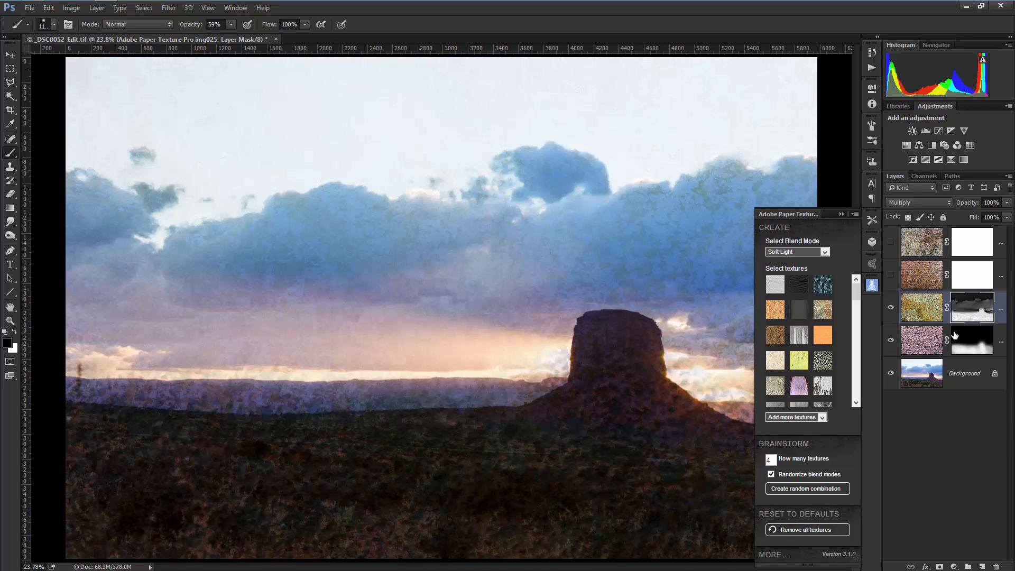
Duplicate the Background layer and merge the copy with the img025 and img048 texture layers above it.
{"action": "left_click_drag", "start_coordinate": [972, 383], "coordinate": [982, 566]}
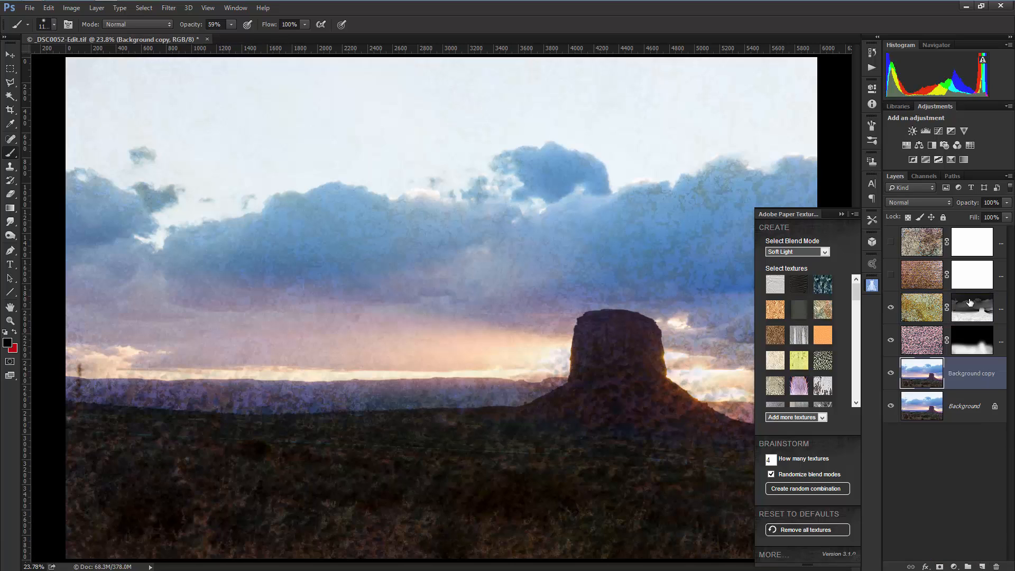
{"action": "left_click", "coordinate": [970, 301]}
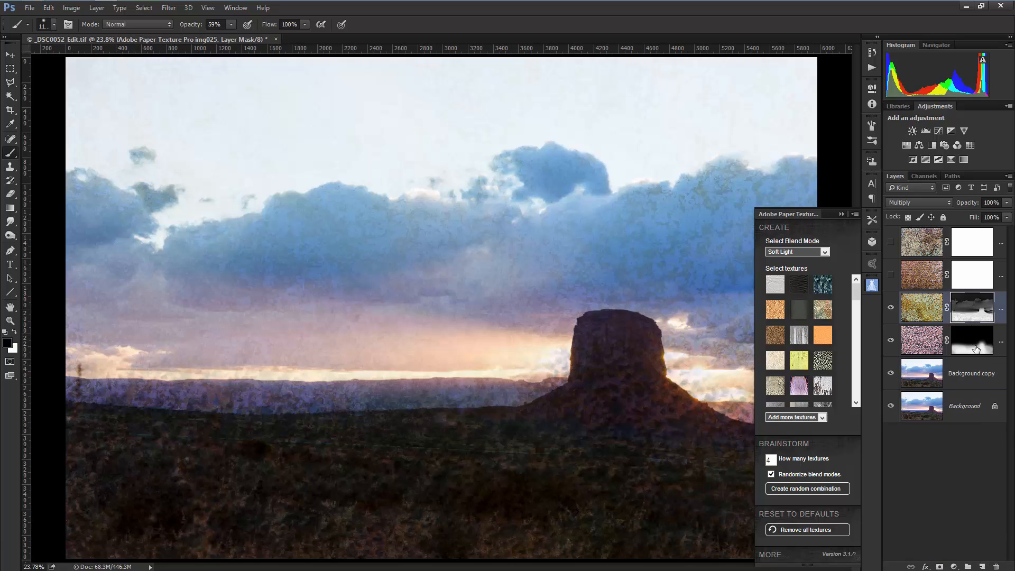
{"action": "left_click", "coordinate": [971, 369], "text": "shift"}
{"action": "key", "text": "ctrl+e"}
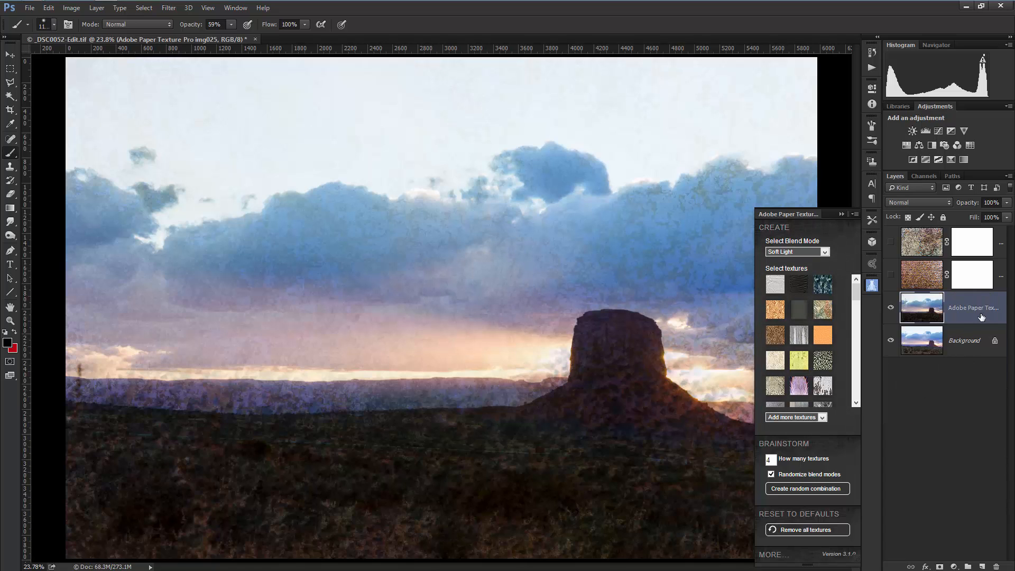
Compare the image with and without the merged texture layer and duplicate that layer.
{"action": "left_click", "coordinate": [891, 309]}
{"action": "left_click", "coordinate": [891, 308]}
{"action": "left_click_drag", "start_coordinate": [971, 313], "coordinate": [981, 567]}
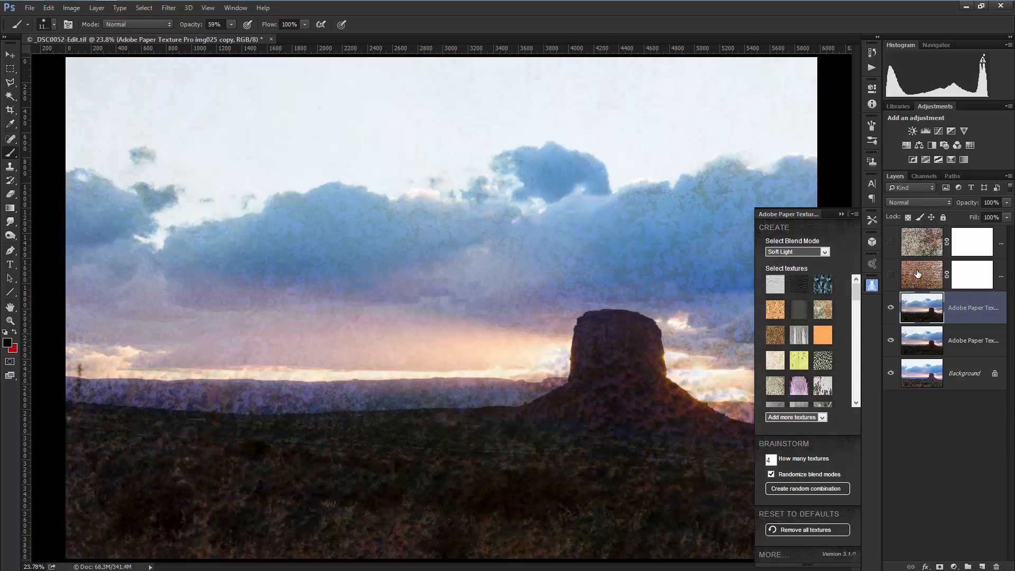
Delete the two hidden texture layers, img091 and img059, from above the merged layers.
{"action": "left_click", "coordinate": [997, 281]}
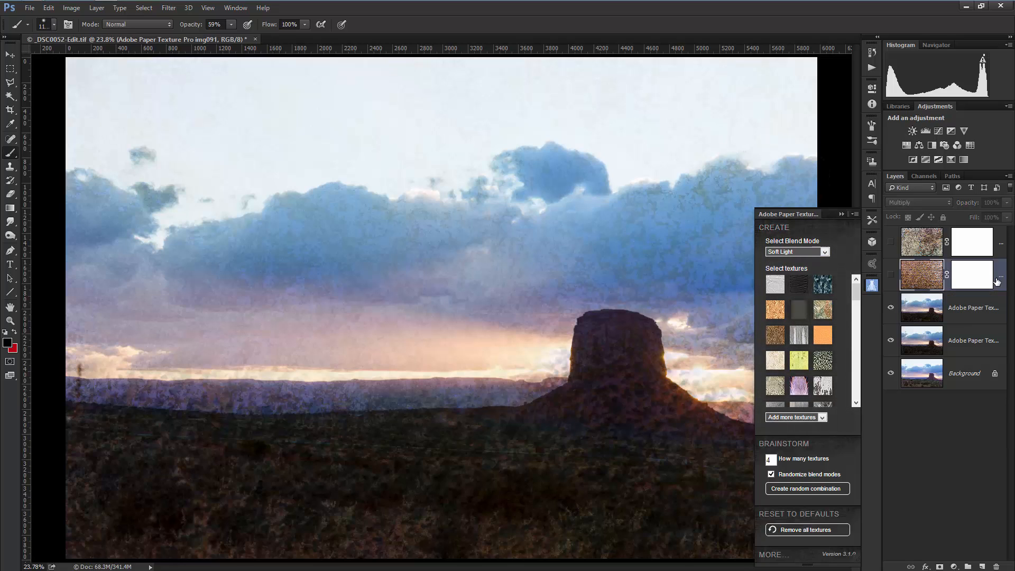
{"action": "key", "text": "Delete"}
{"action": "left_click", "coordinate": [993, 249]}
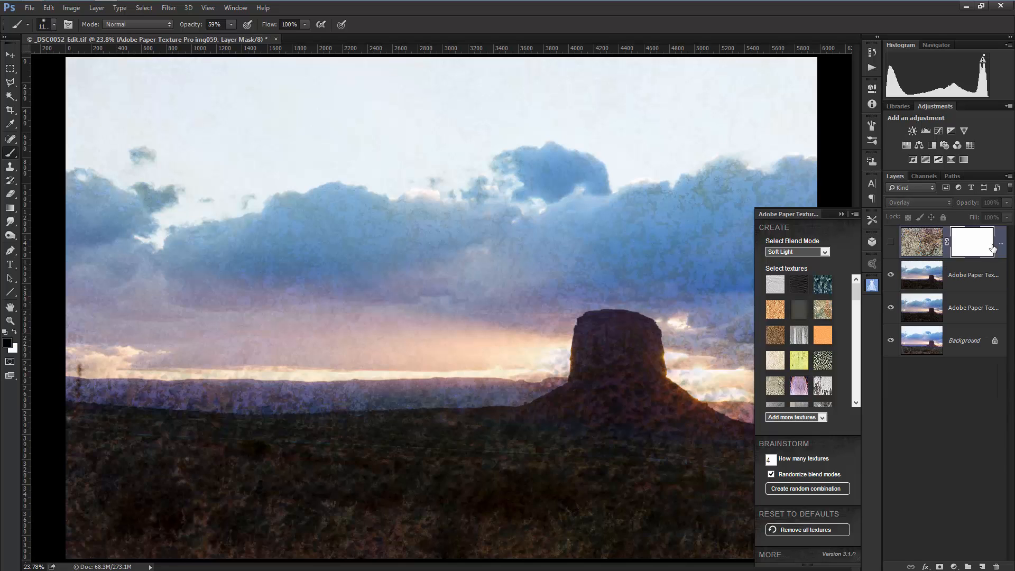
{"action": "key", "text": "Delete"}
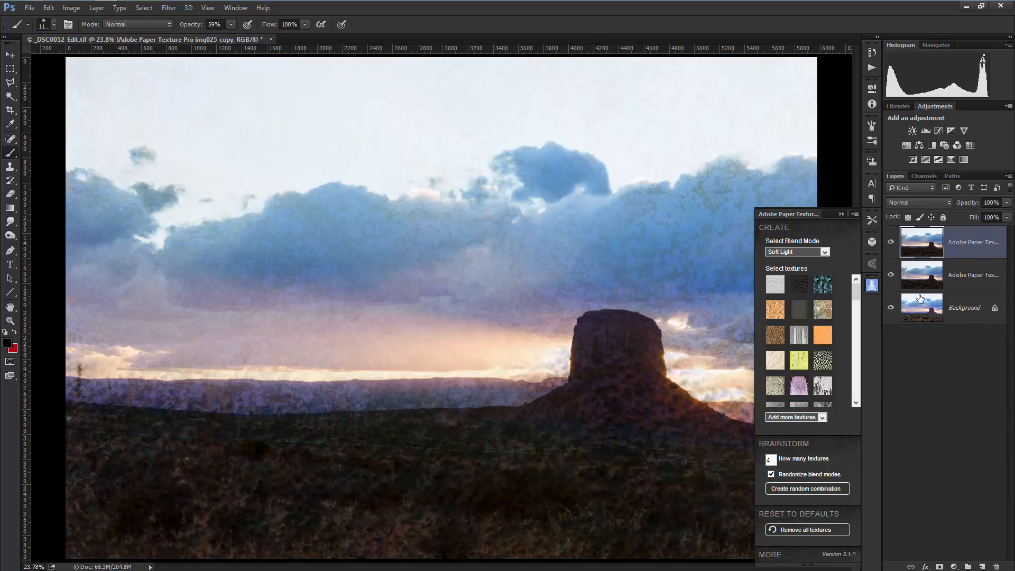
Create a random combination of four textures with randomized blend modes and hide all four resulting layers.
{"action": "left_click", "coordinate": [790, 489]}
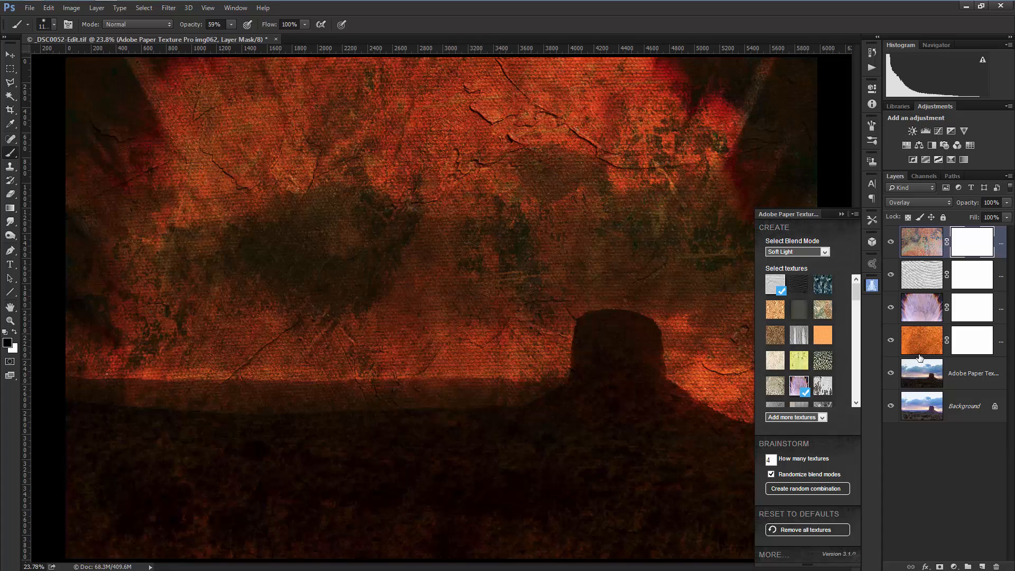
{"action": "left_click", "coordinate": [891, 341]}
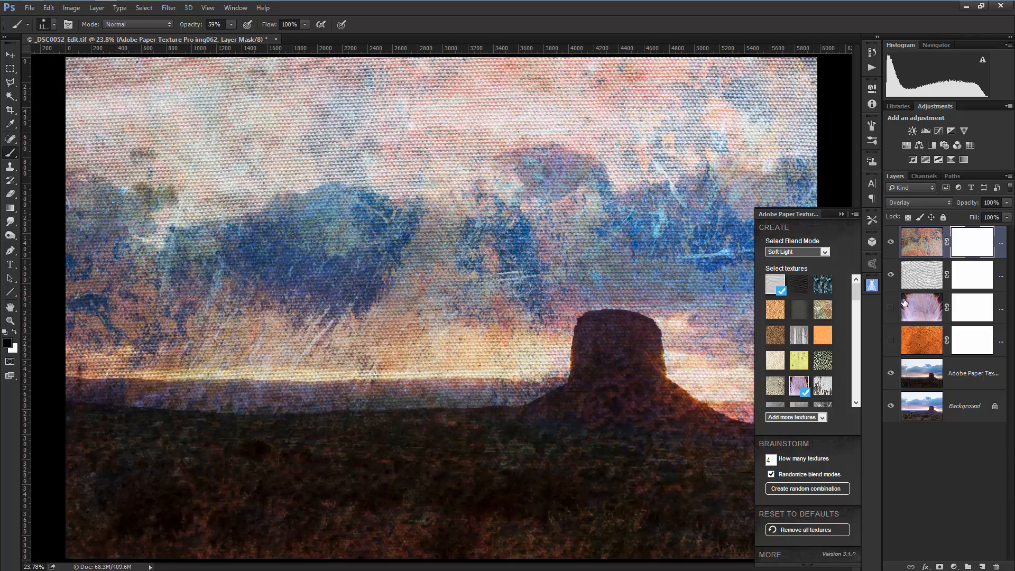
{"action": "left_click", "coordinate": [891, 274]}
{"action": "left_click", "coordinate": [891, 242]}
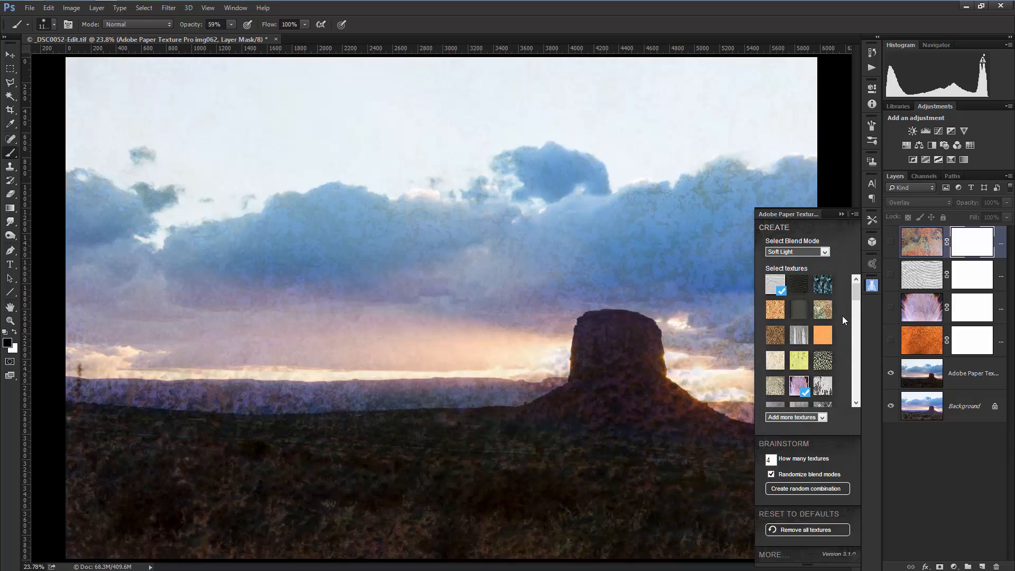
Add the img008, img018 and img045 textures as Soft Light layers above the hidden textures.
{"action": "left_click", "coordinate": [802, 330]}
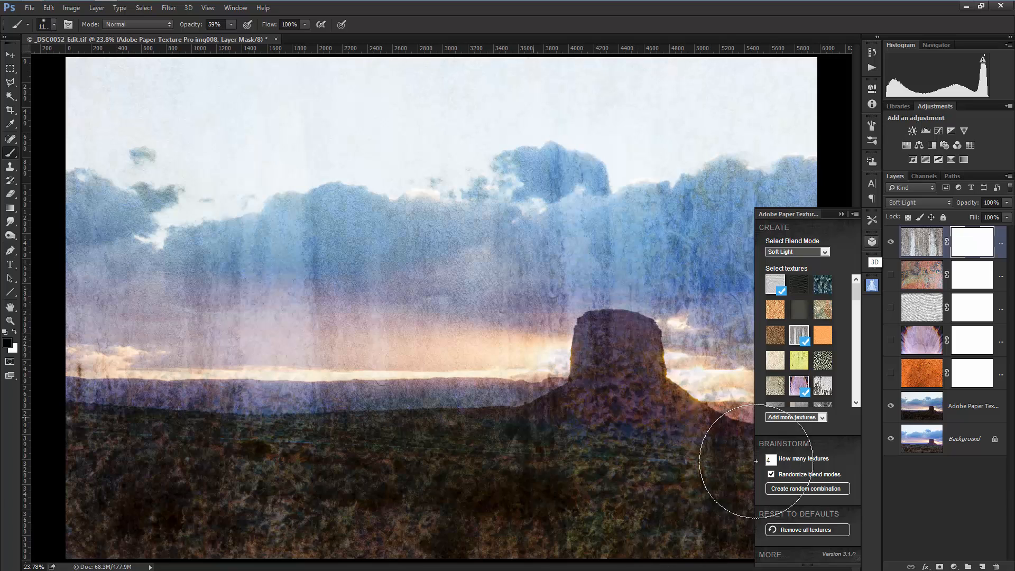
{"action": "left_click", "coordinate": [831, 380]}
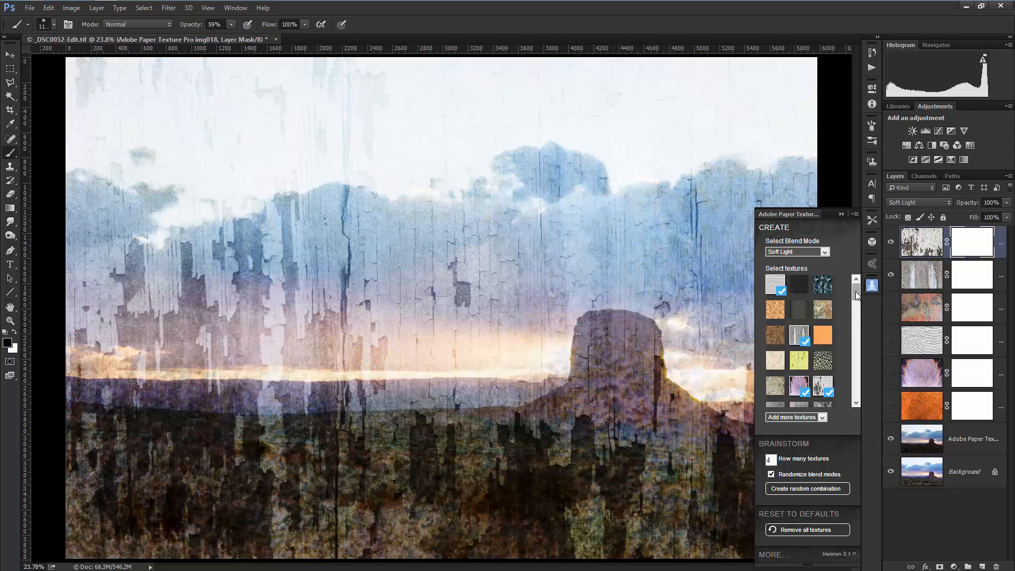
{"action": "left_click_drag", "start_coordinate": [857, 294], "coordinate": [856, 328]}
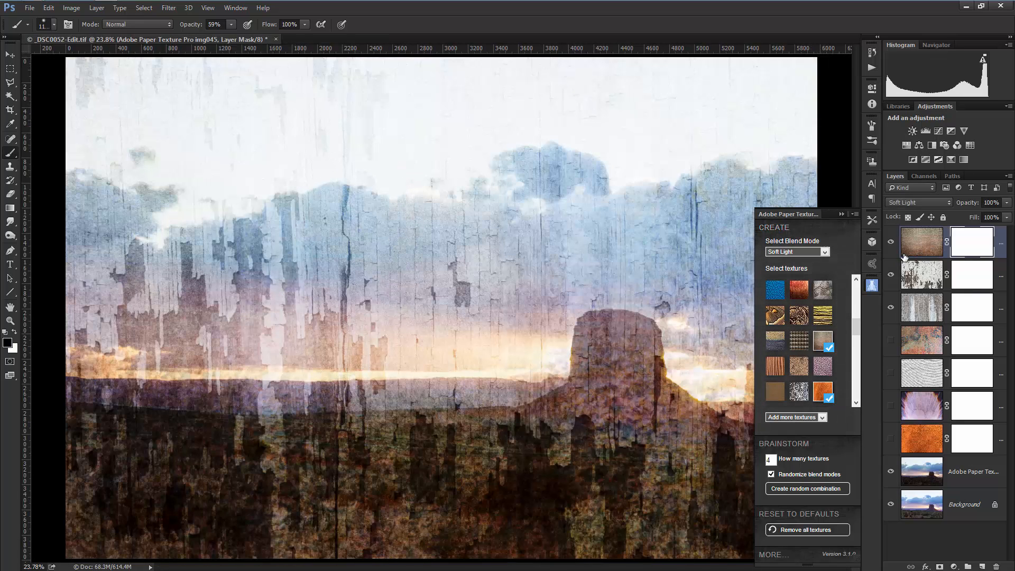
Hide the three newly added texture layers and the merged texture layer, leaving only the Background visible.
{"action": "left_click", "coordinate": [891, 242]}
{"action": "left_click", "coordinate": [891, 274]}
{"action": "left_click", "coordinate": [892, 308]}
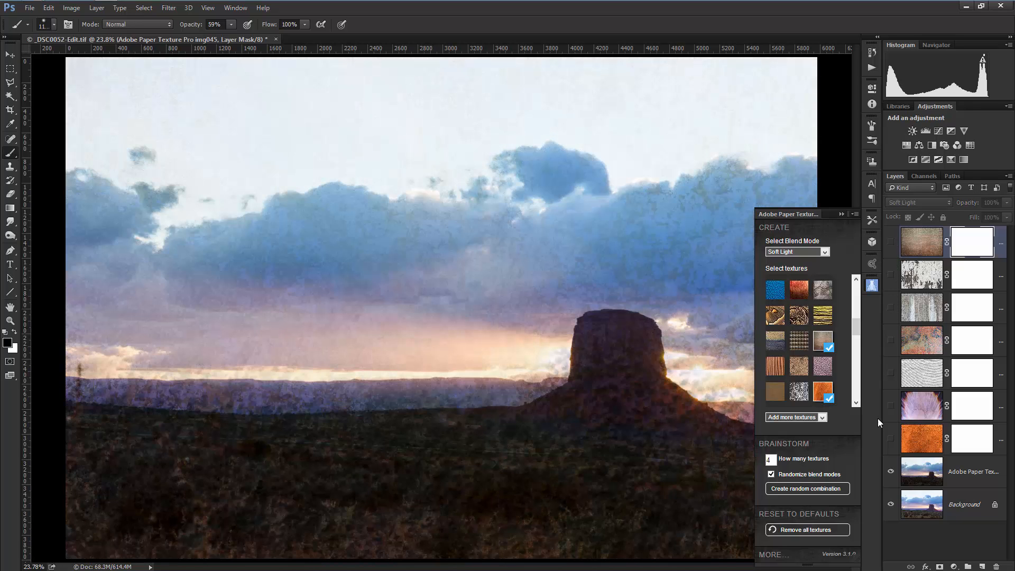
{"action": "left_click", "coordinate": [891, 472]}
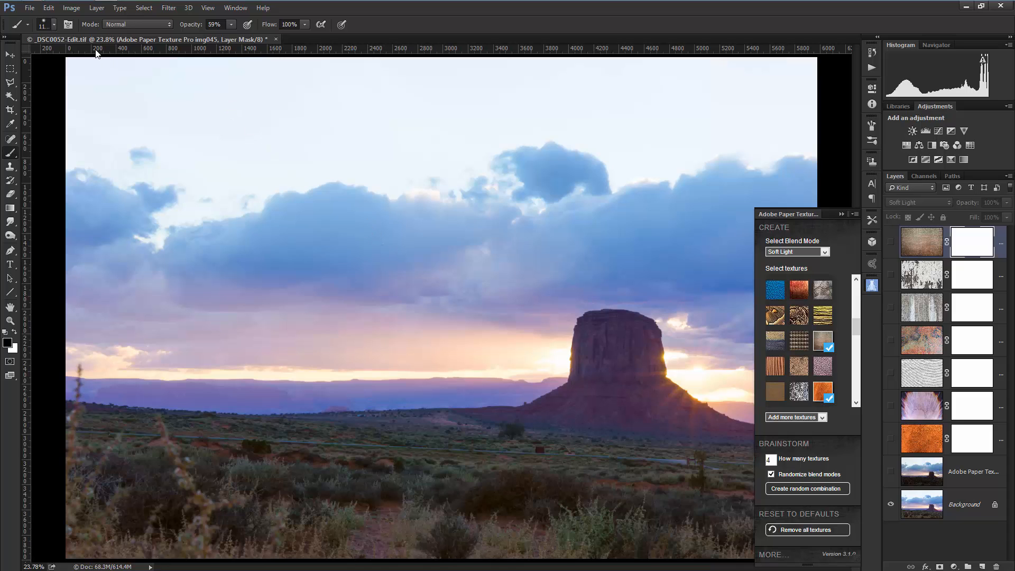
Load the ADWPTextureBrushes.abr brush set from the inner ADWTexturePack1 folder.
{"action": "left_click", "coordinate": [55, 26]}
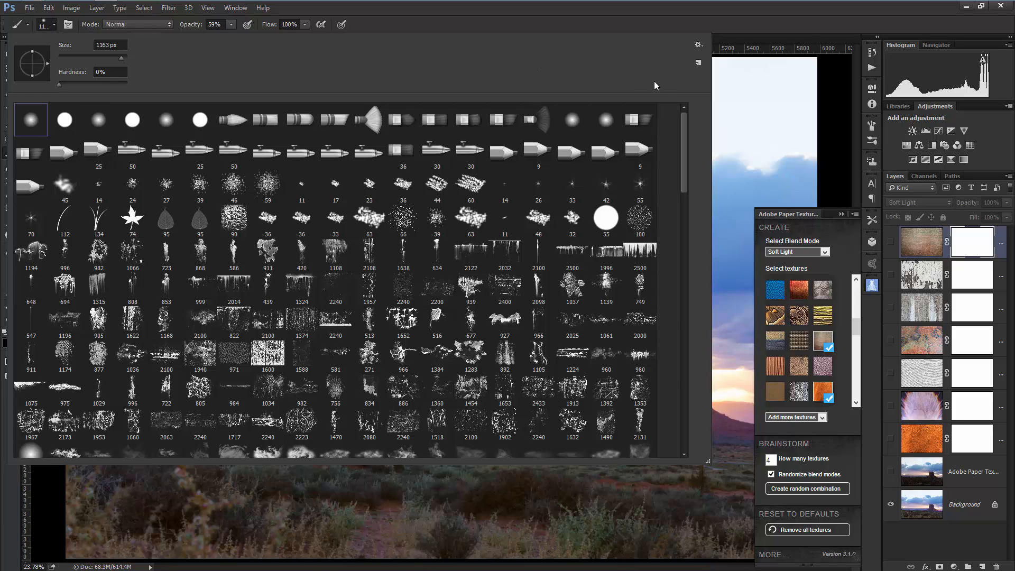
{"action": "left_click", "coordinate": [698, 45]}
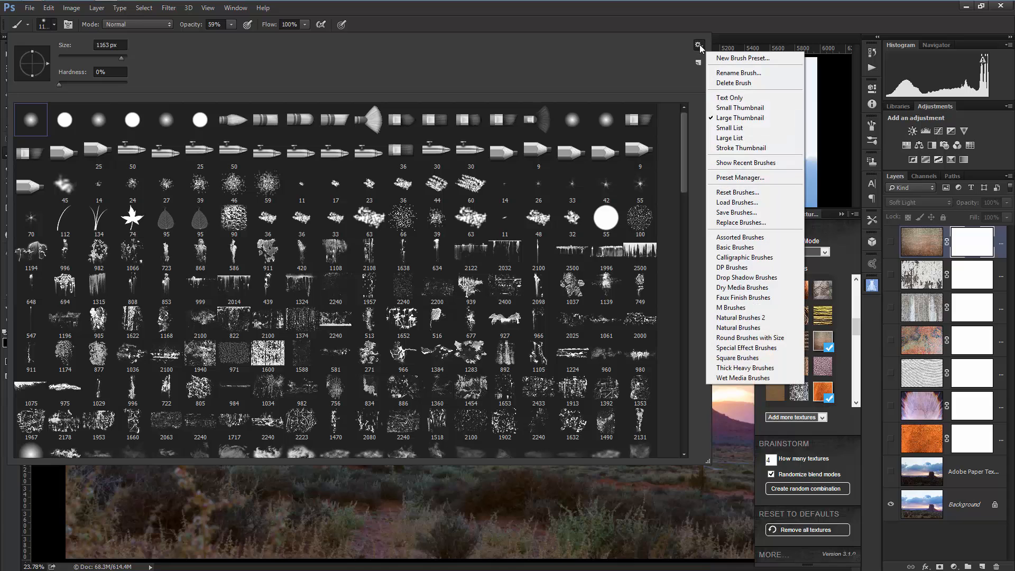
{"action": "left_click", "coordinate": [755, 206]}
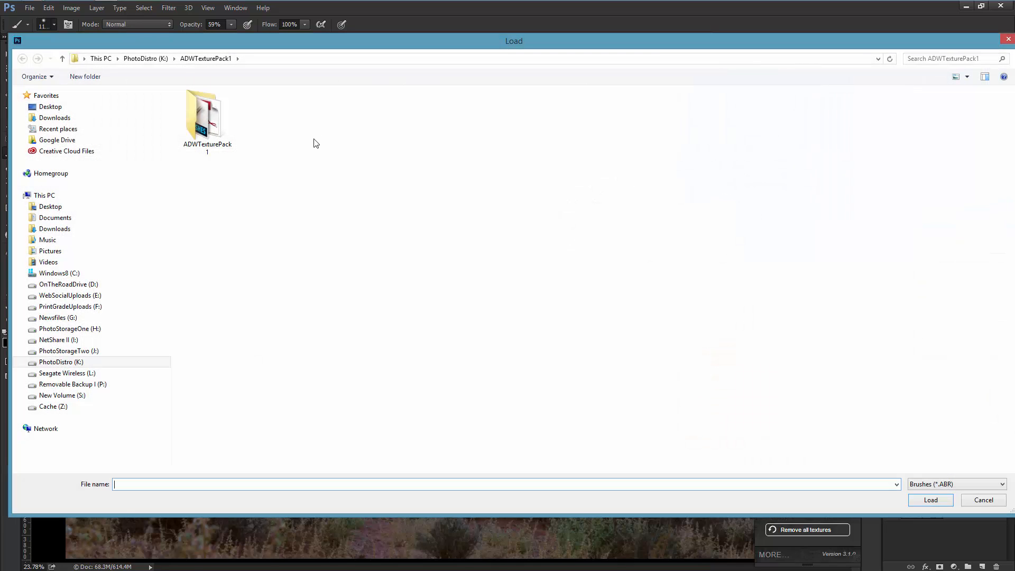
{"action": "double_click", "coordinate": [201, 123]}
{"action": "left_click", "coordinate": [332, 118]}
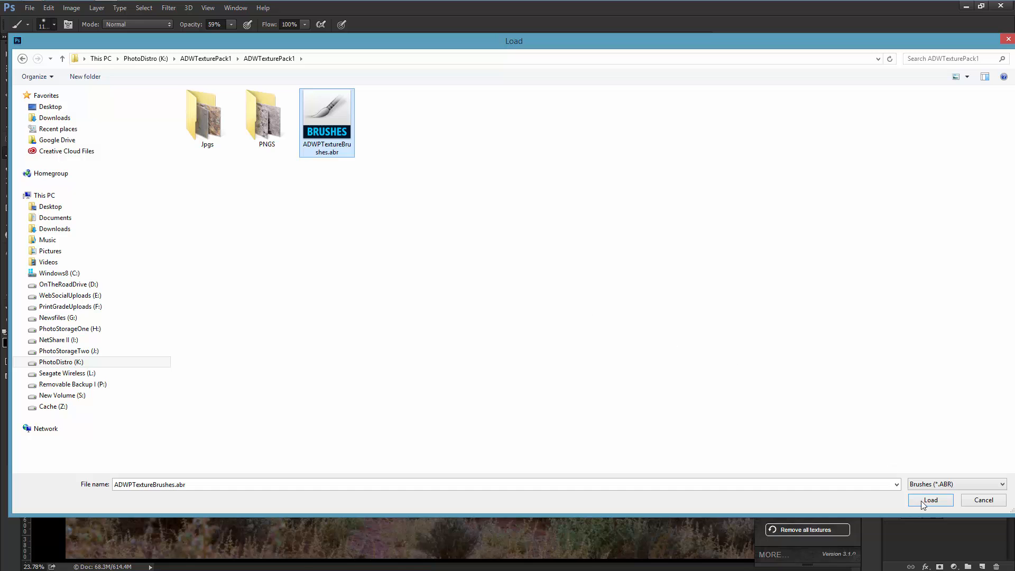
{"action": "left_click", "coordinate": [939, 503]}
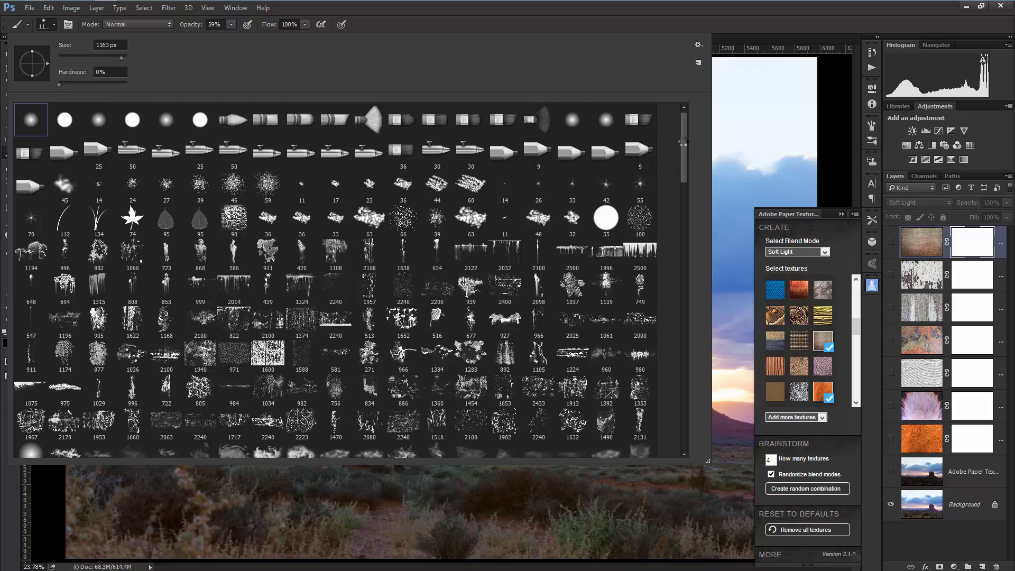
Choose a 5000 px wood-grain texture brush from the newly loaded brushes at the end of the brush presets.
{"action": "mouse_move", "coordinate": [684, 143]}
{"action": "left_mouse_down"}
{"action": "mouse_move", "coordinate": [677, 195]}
{"action": "mouse_move", "coordinate": [706, 359]}
{"action": "mouse_move", "coordinate": [696, 415]}
{"action": "left_mouse_up"}
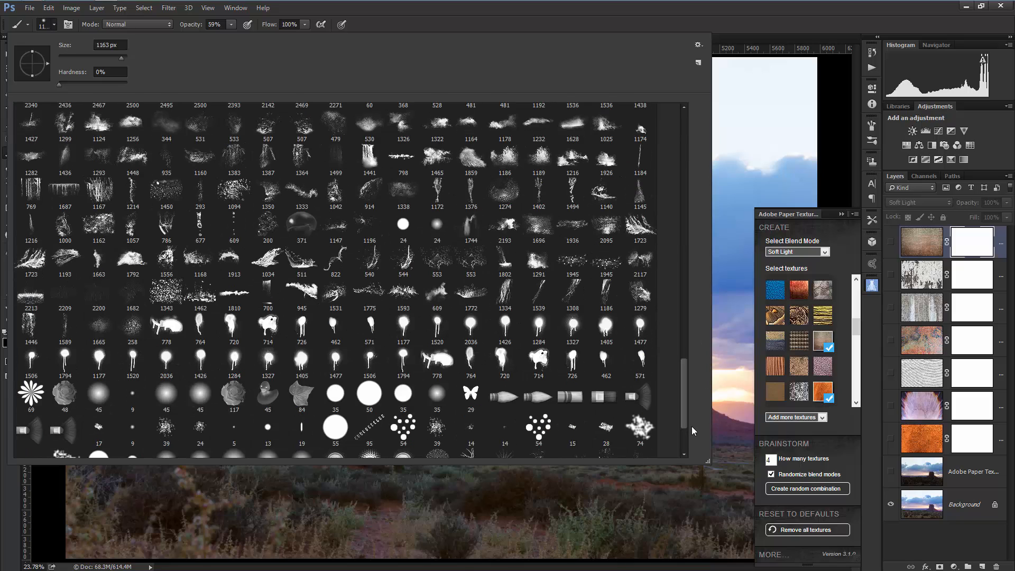
{"action": "scroll", "coordinate": [687, 449], "scroll_direction": "down", "scroll_amount": 5}
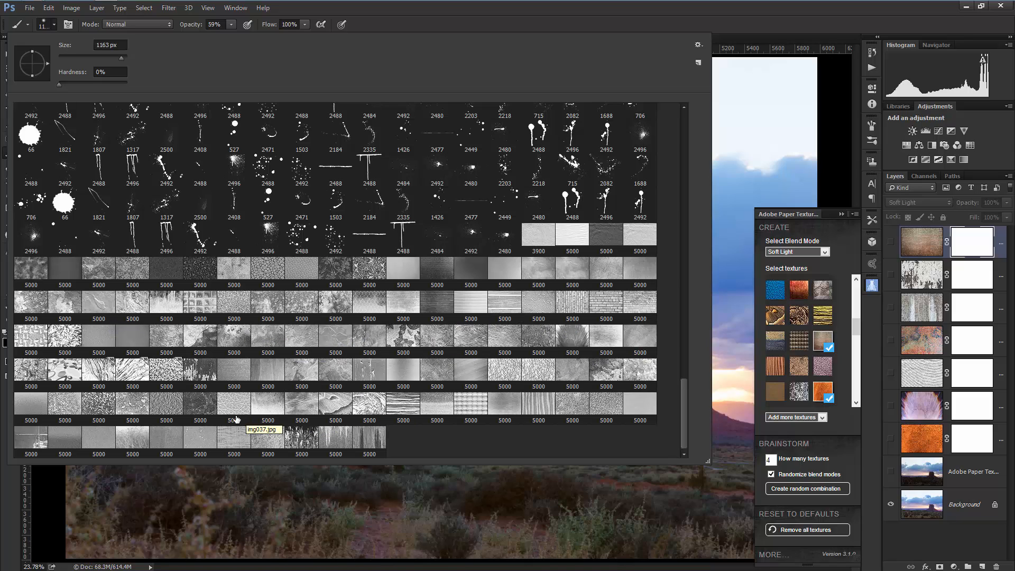
{"action": "left_click", "coordinate": [605, 339]}
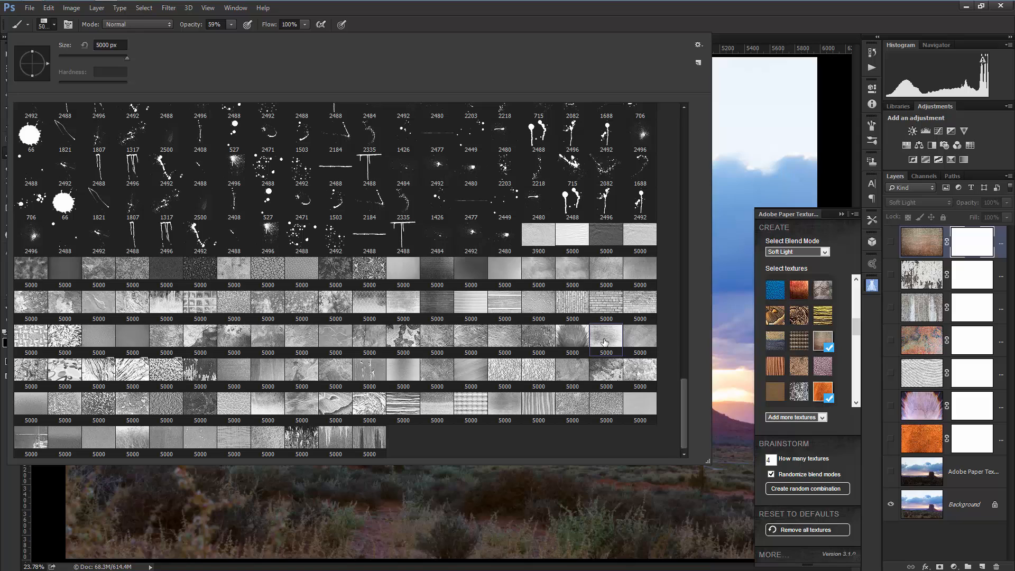
{"action": "left_click", "coordinate": [759, 37]}
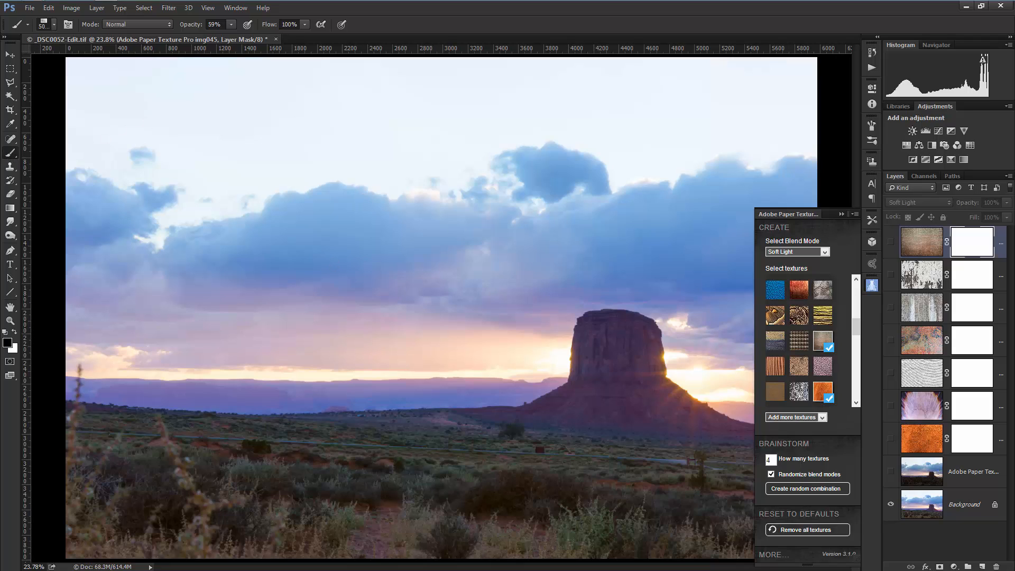
Add a blank layer directly above the merged texture layer and stamp the texture brush once near the image's centre.
{"action": "left_click", "coordinate": [972, 474]}
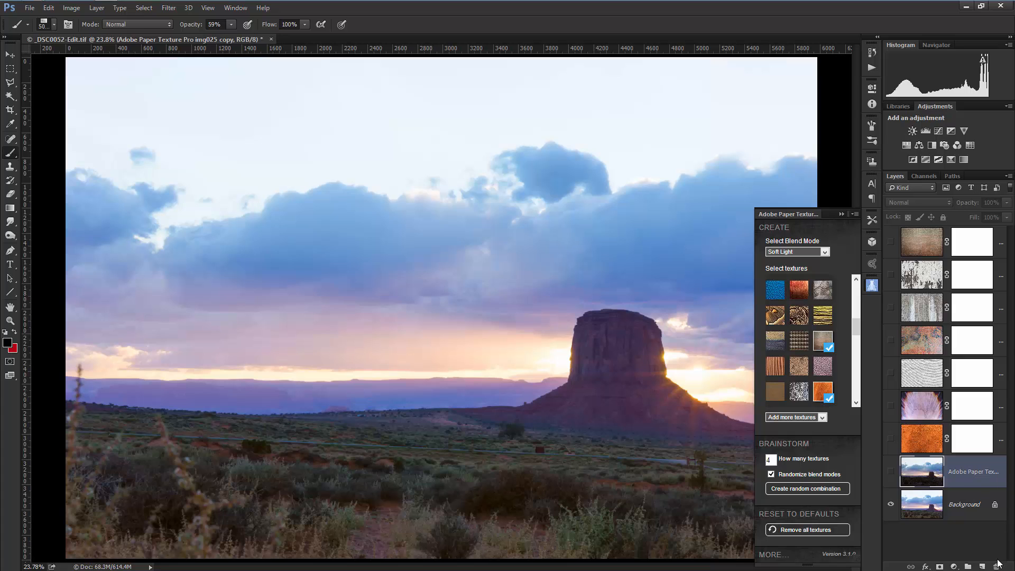
{"action": "left_click", "coordinate": [981, 566]}
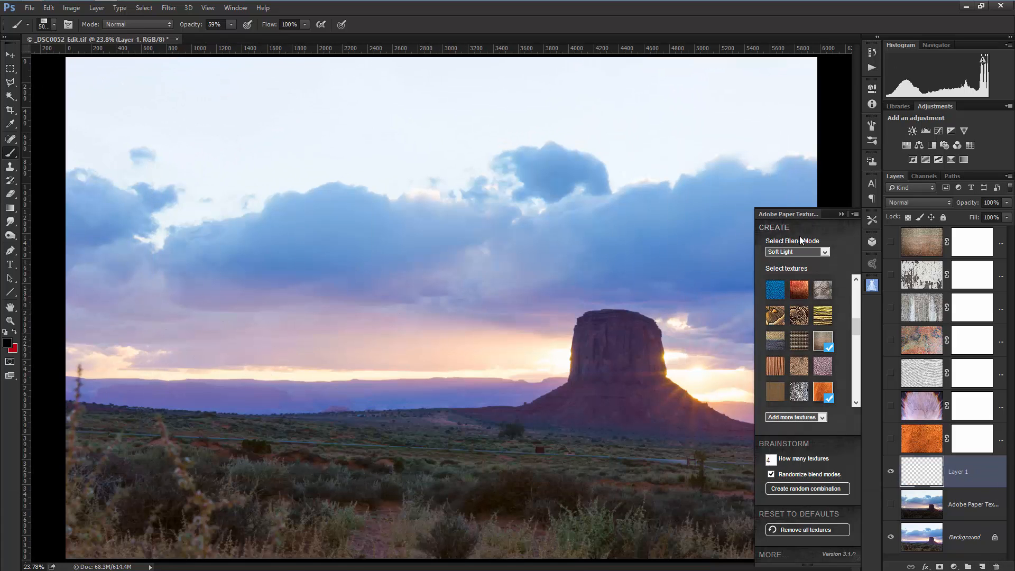
{"action": "left_click", "coordinate": [841, 214]}
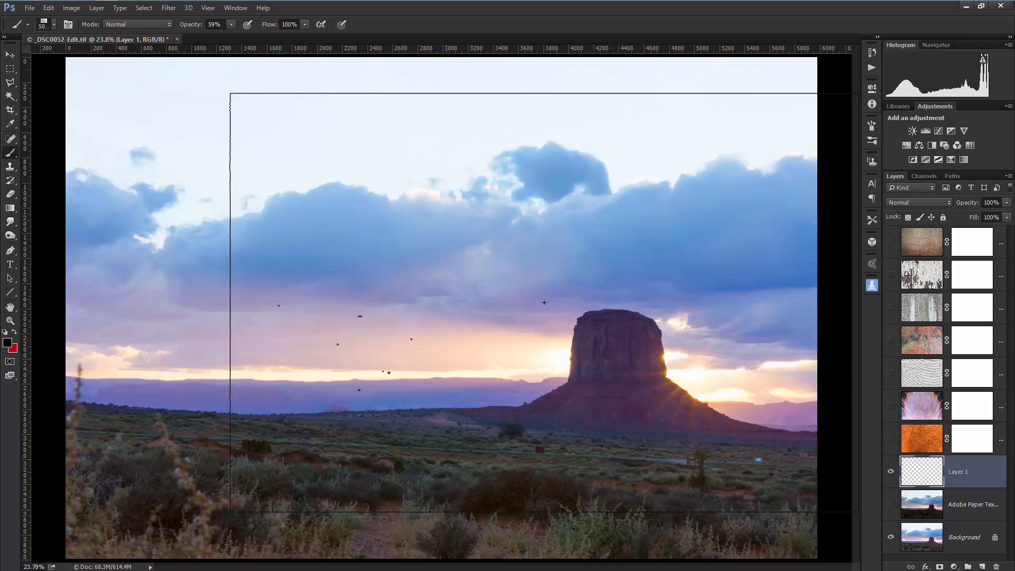
{"action": "left_click", "coordinate": [415, 305]}
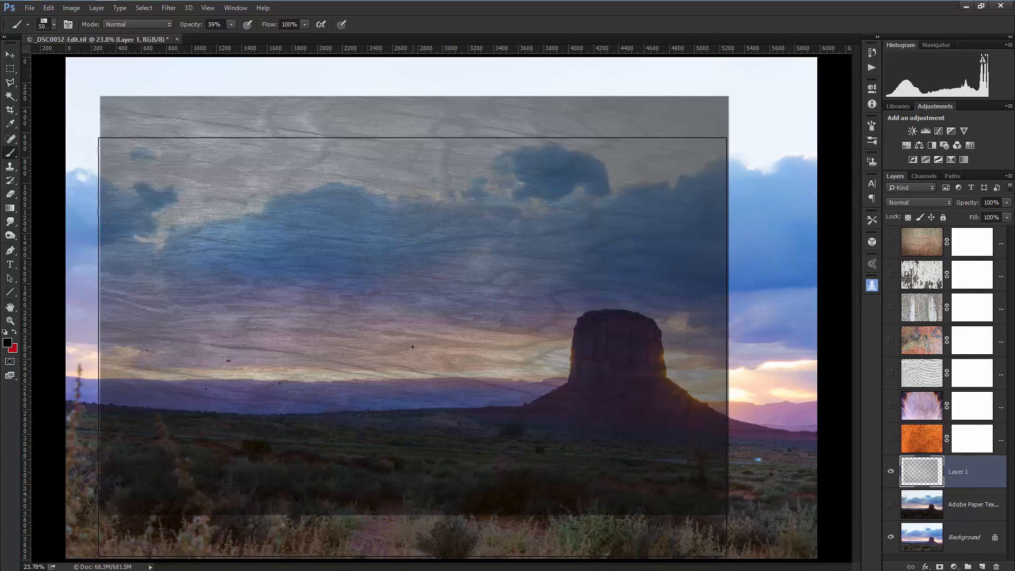
Move the stamped texture to the image's upper-left corner and scale it to about 119.6% by 119.7% so it covers the whole photo.
{"action": "left_click", "coordinate": [48, 7]}
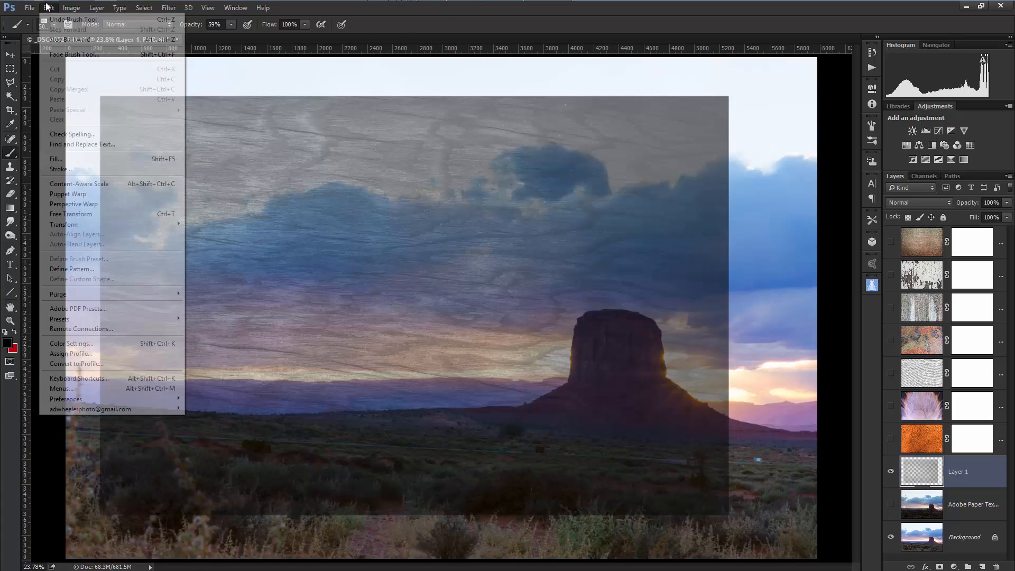
{"action": "mouse_move", "coordinate": [109, 221]}
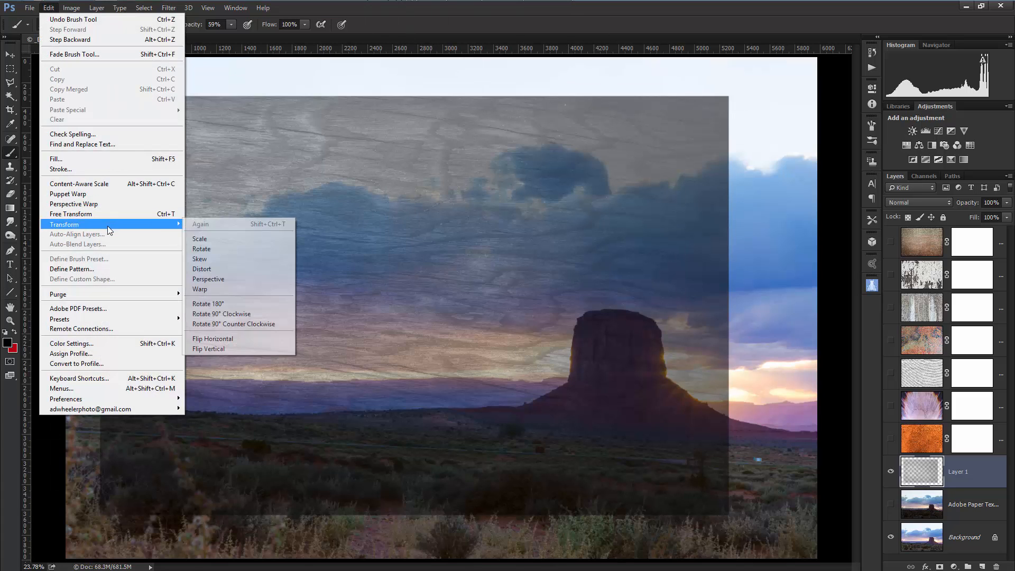
{"action": "left_click", "coordinate": [208, 238]}
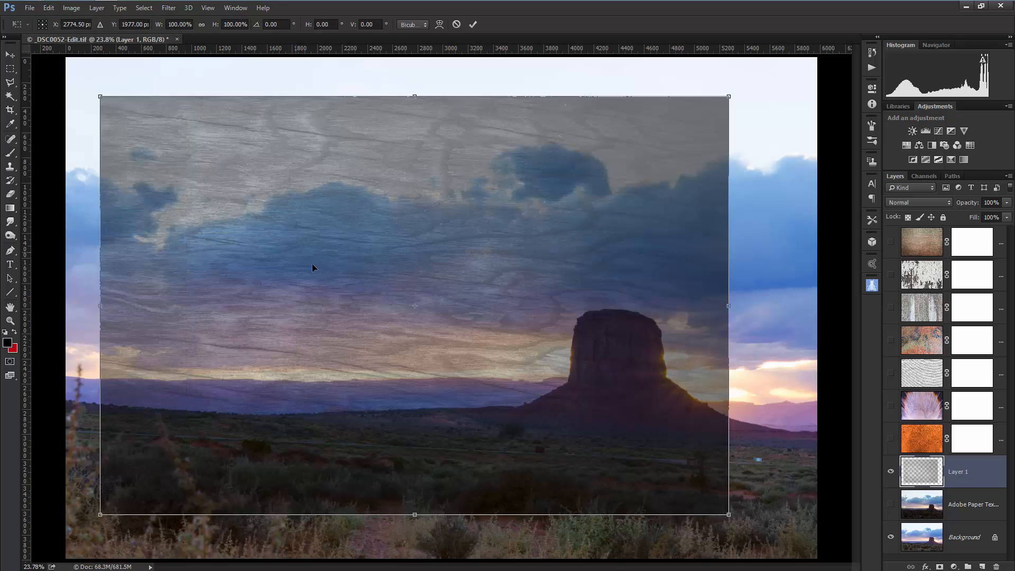
{"action": "left_click_drag", "start_coordinate": [356, 294], "coordinate": [322, 254]}
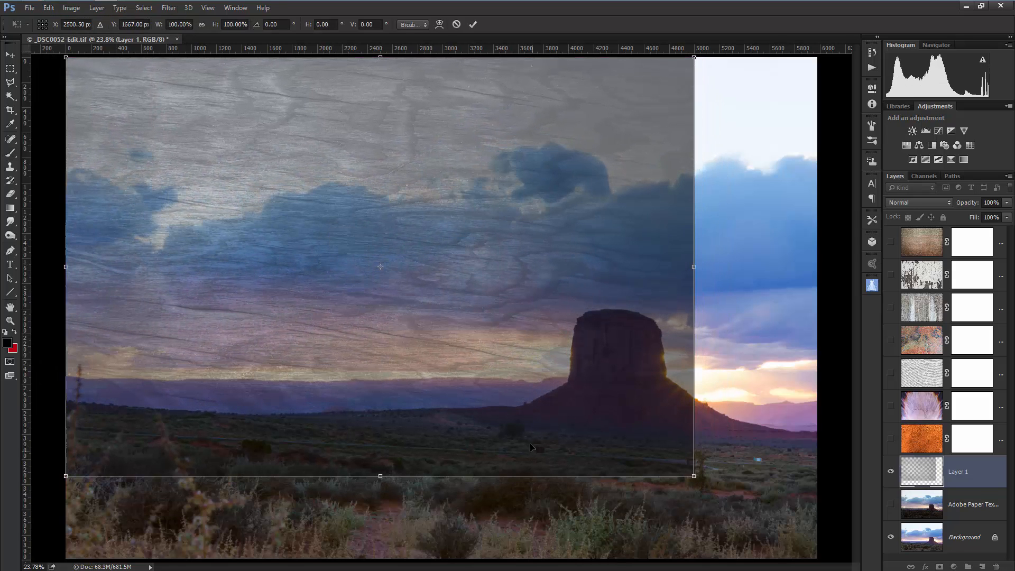
{"action": "left_click_drag", "start_coordinate": [697, 479], "coordinate": [819, 561]}
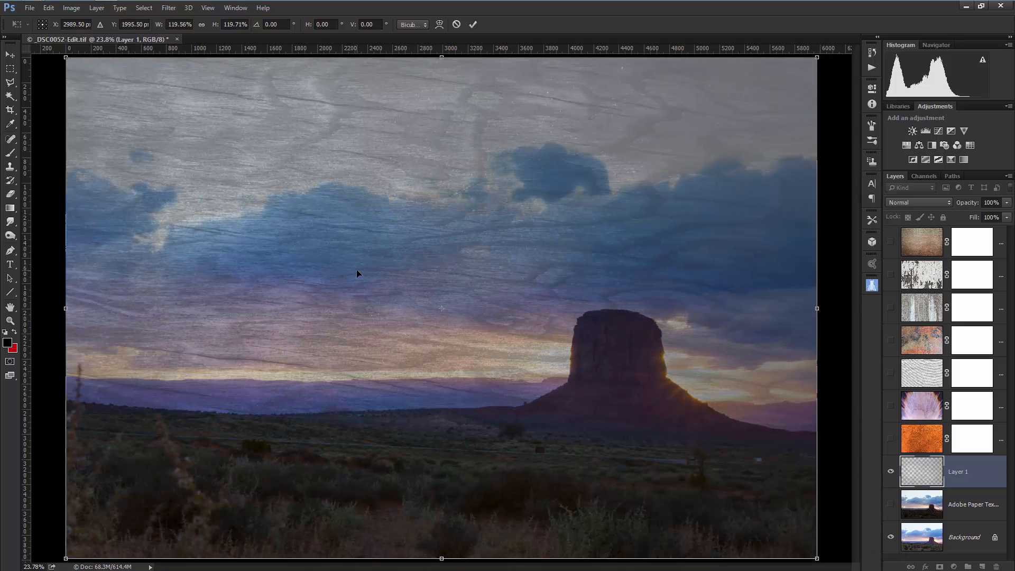
{"action": "key", "text": "Return"}
{"action": "key", "text": "b"}
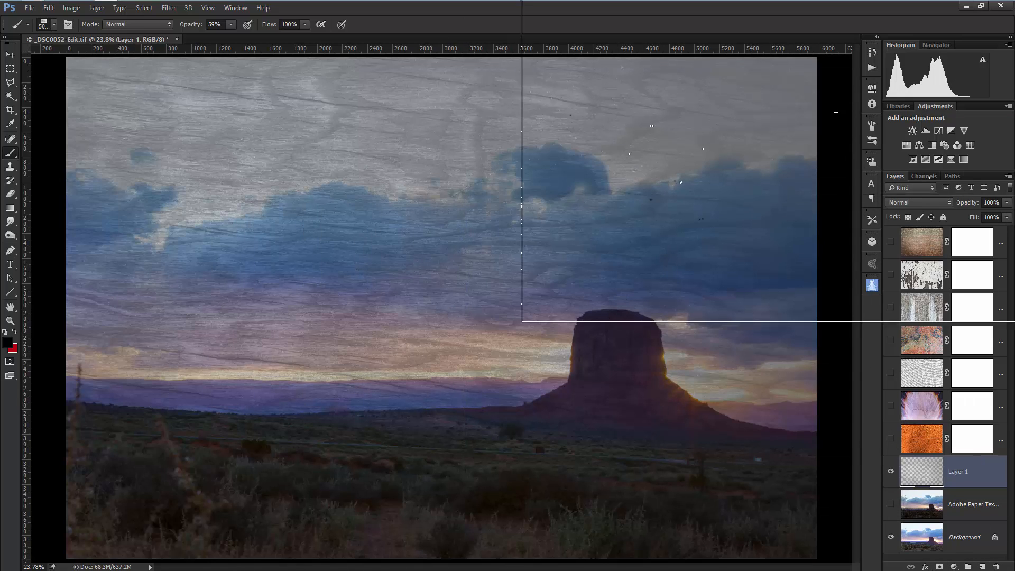
Try the Soft Light blend mode on the stamped texture layer, then set it to Overlay.
{"action": "left_click", "coordinate": [925, 202]}
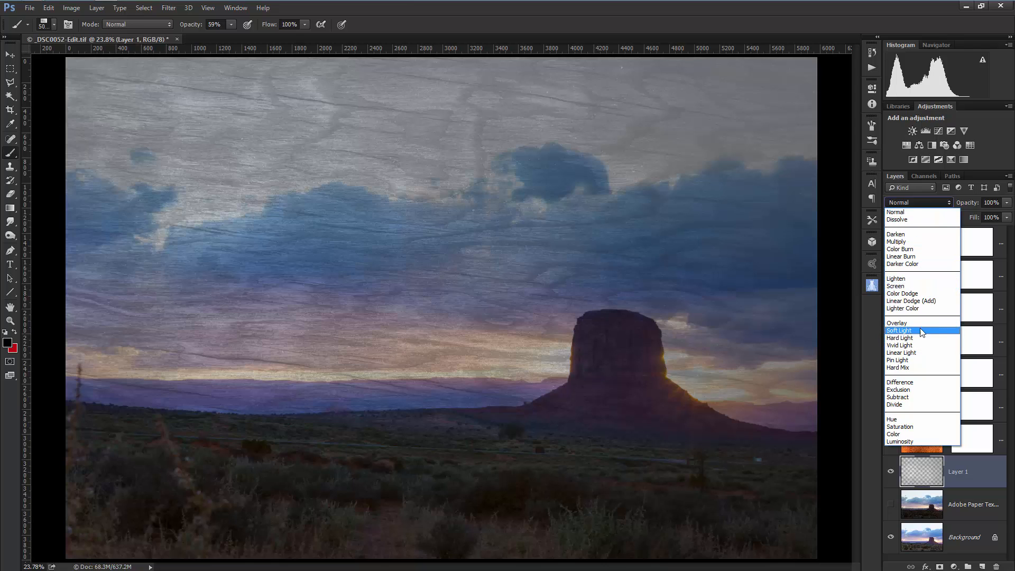
{"action": "left_click", "coordinate": [905, 331]}
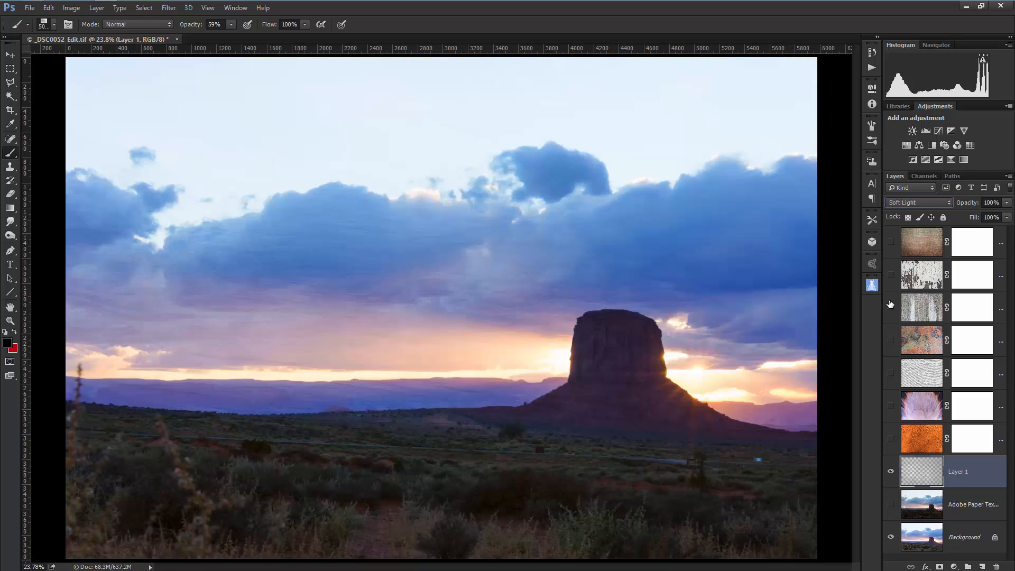
{"action": "left_click", "coordinate": [914, 203]}
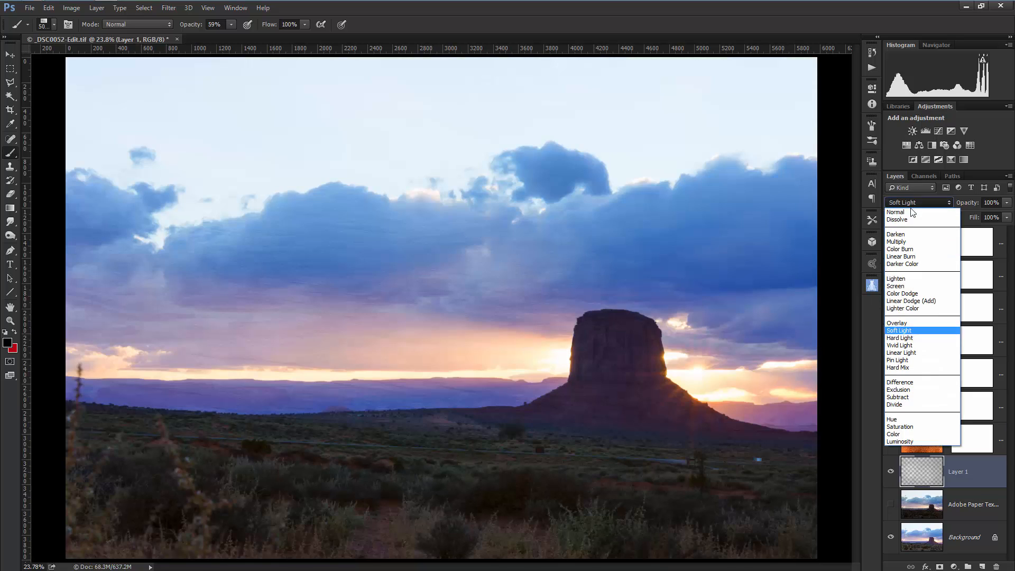
{"action": "left_click", "coordinate": [905, 323]}
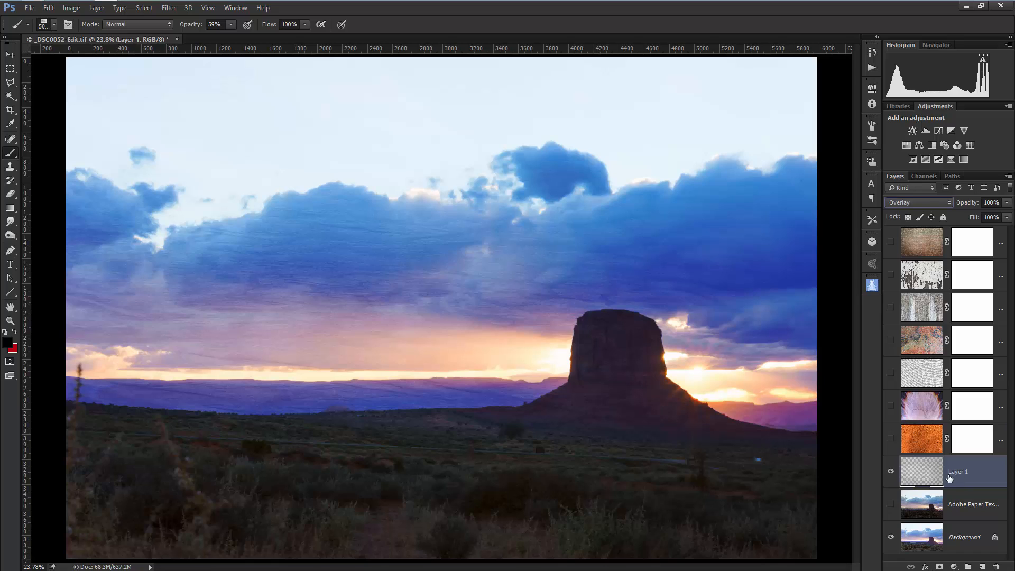
Add a Hue/Saturation adjustment directly above the stamped texture layer, clip it to that layer and turn on Colorize.
{"action": "left_click", "coordinate": [905, 144]}
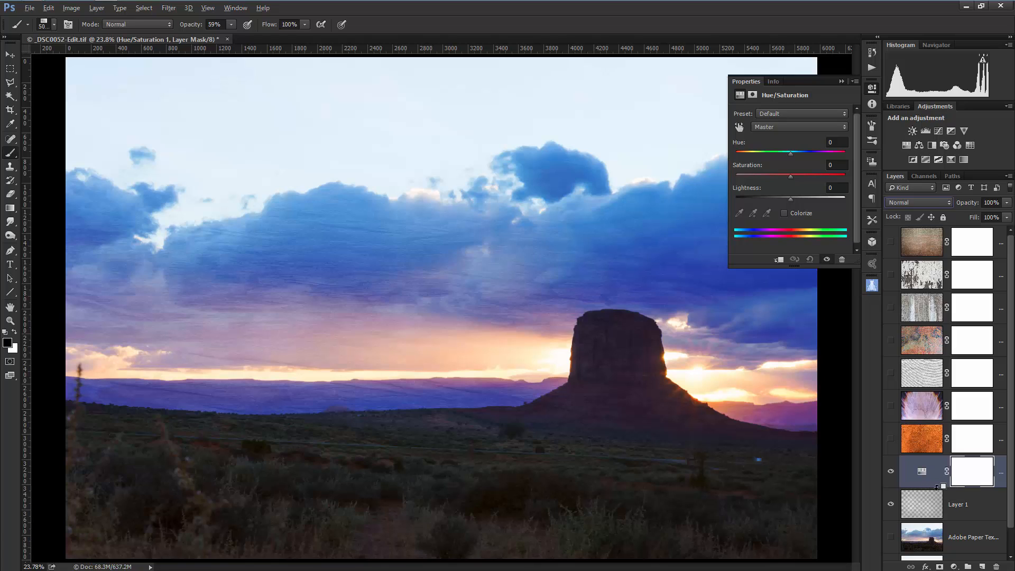
{"action": "left_click", "coordinate": [938, 486], "text": "alt"}
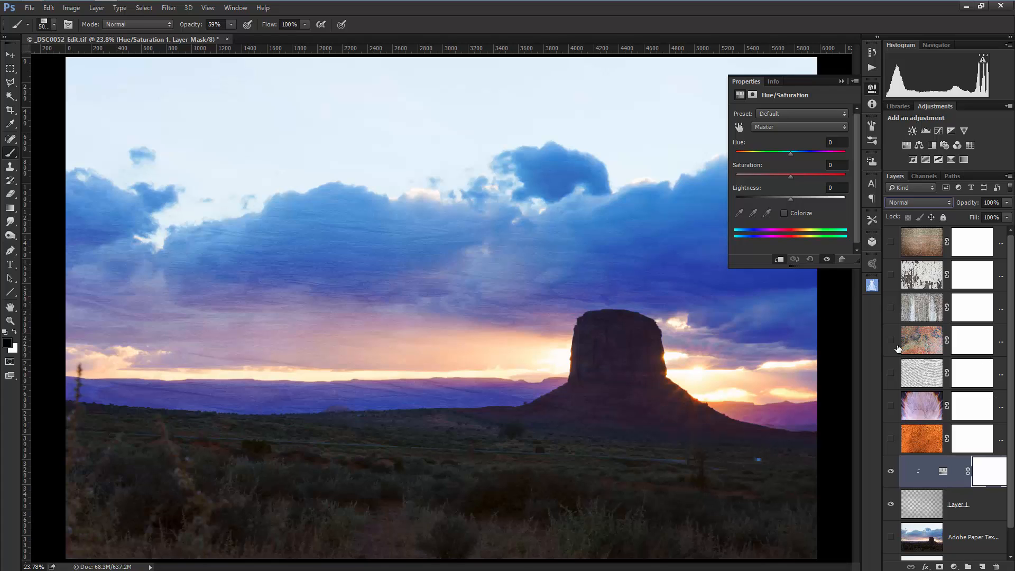
{"action": "left_click", "coordinate": [801, 213]}
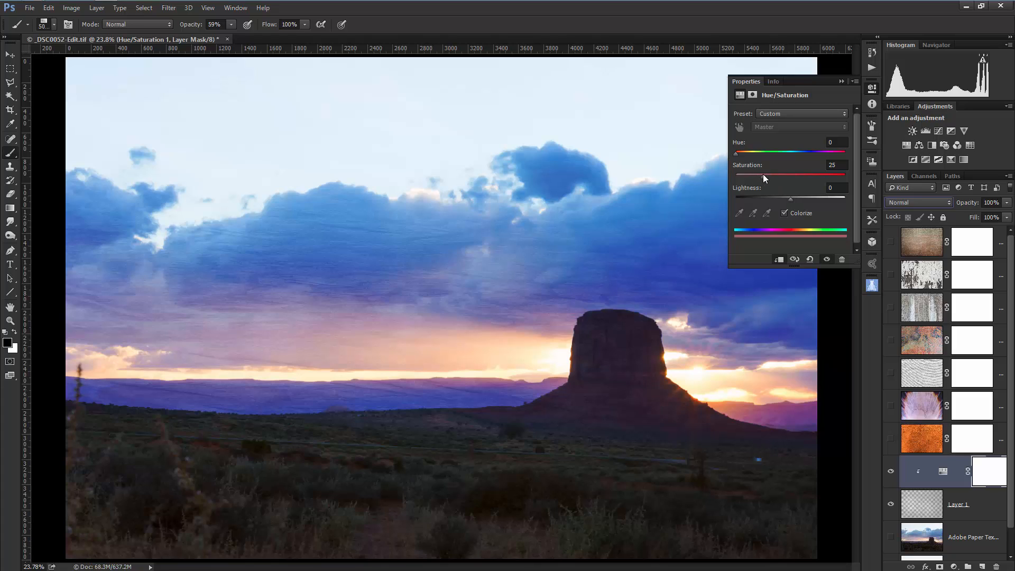
Set the clipped adjustment's hue to 244, saturation to 82 and lightness to -26.
{"action": "left_click_drag", "start_coordinate": [795, 178], "coordinate": [805, 179]}
{"action": "left_click_drag", "start_coordinate": [740, 154], "coordinate": [811, 157]}
{"action": "mouse_move", "coordinate": [805, 154]}
{"action": "left_mouse_down"}
{"action": "mouse_move", "coordinate": [797, 153]}
{"action": "mouse_move", "coordinate": [810, 153]}
{"action": "left_mouse_up"}
{"action": "mouse_move", "coordinate": [790, 199]}
{"action": "left_mouse_down"}
{"action": "mouse_move", "coordinate": [826, 197]}
{"action": "mouse_move", "coordinate": [773, 200]}
{"action": "left_mouse_up"}
Set the stamped texture layer to Darken, step through the following blend modes and settle on Vivid Light.
{"action": "left_click", "coordinate": [938, 492]}
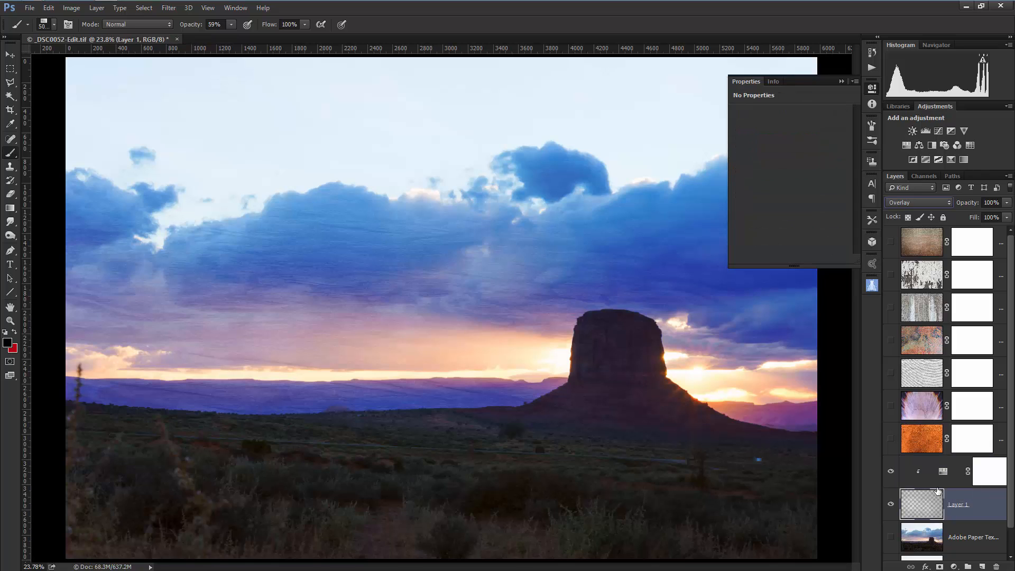
{"action": "left_click", "coordinate": [918, 202]}
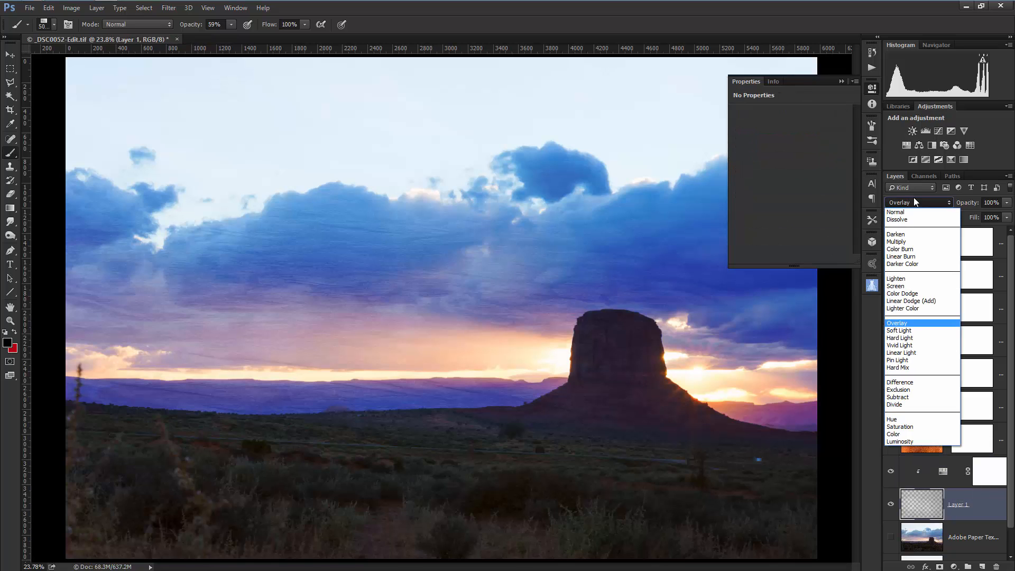
{"action": "left_click", "coordinate": [910, 236]}
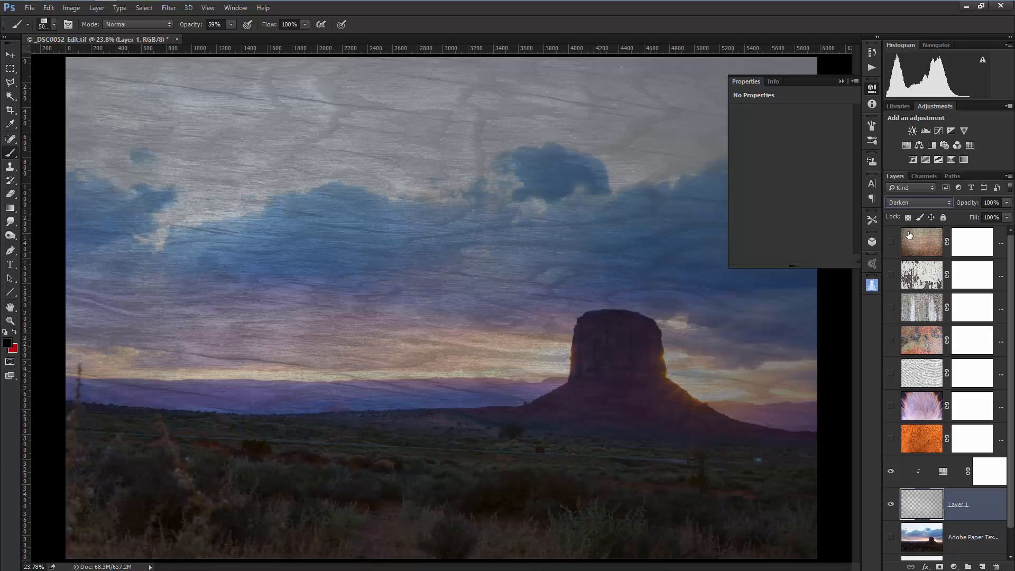
{"action": "key", "text": "Down"}
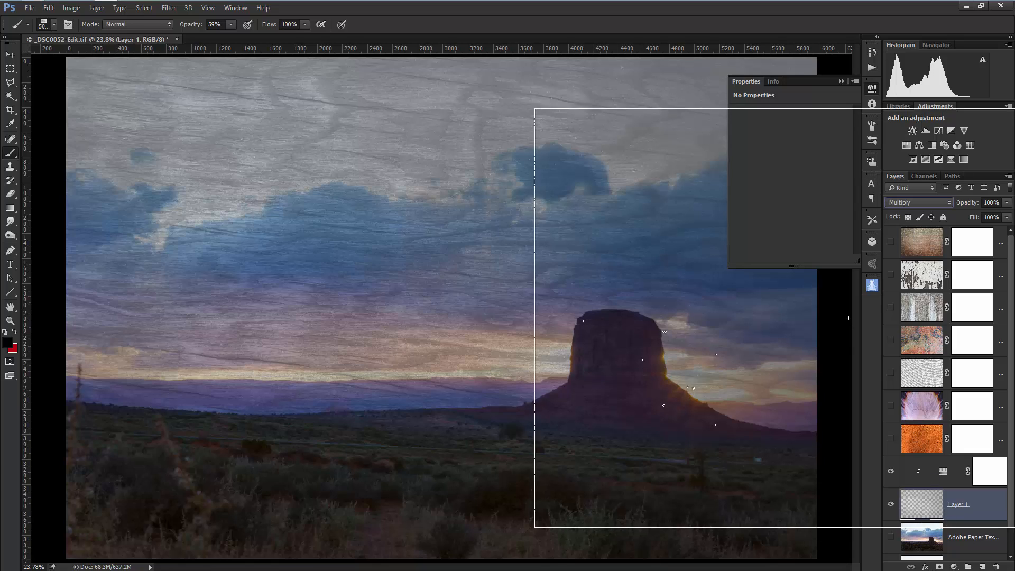
{"action": "left_click", "coordinate": [840, 82]}
{"action": "key", "text": "Down"}
{"action": "key", "text": "Down"}
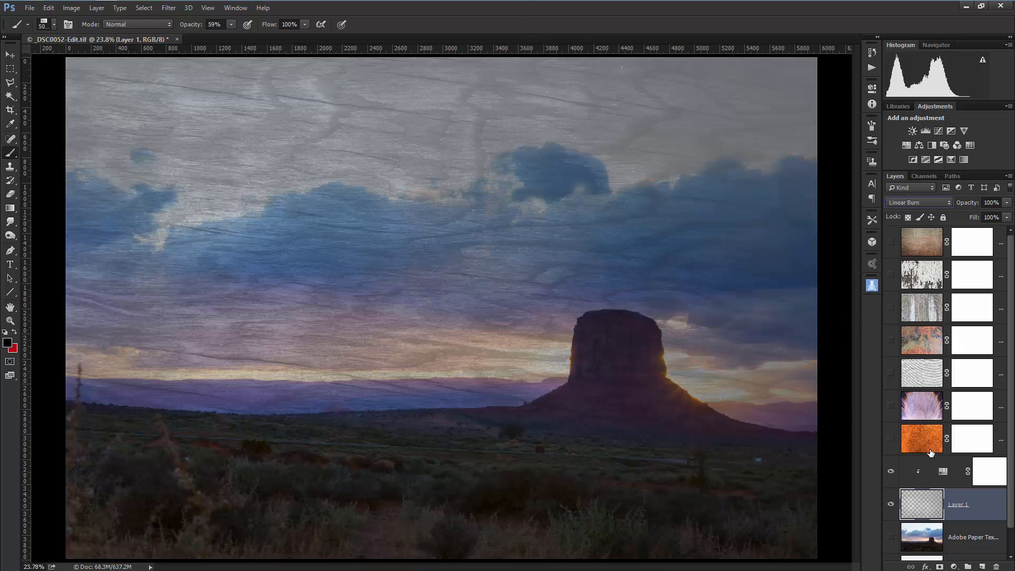
{"action": "key", "text": "Down"}
{"action": "key", "text": "Down"}
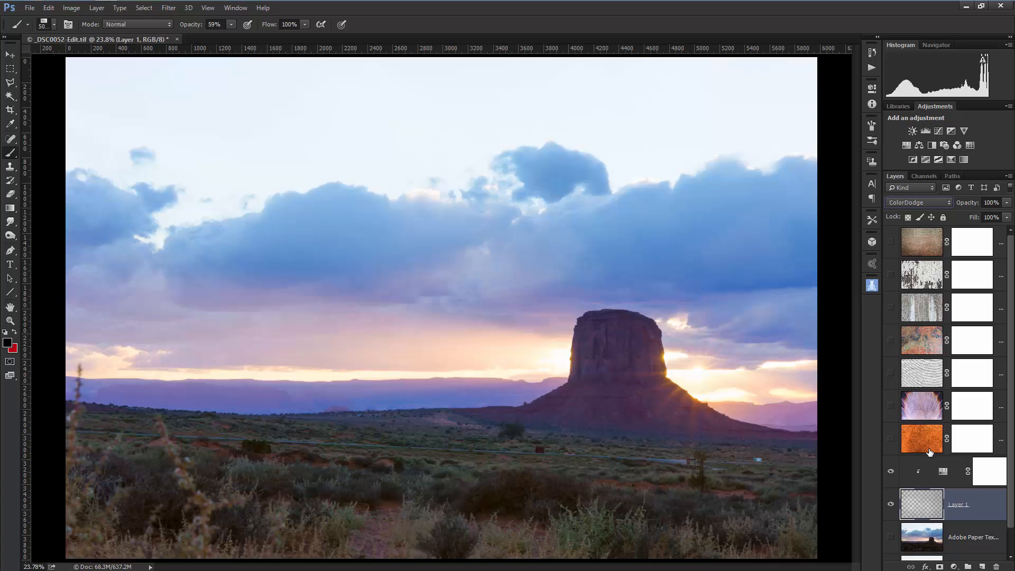
{"action": "key", "text": "Down"}
{"action": "key", "text": "Down"}
{"action": "key", "text": "Down"}
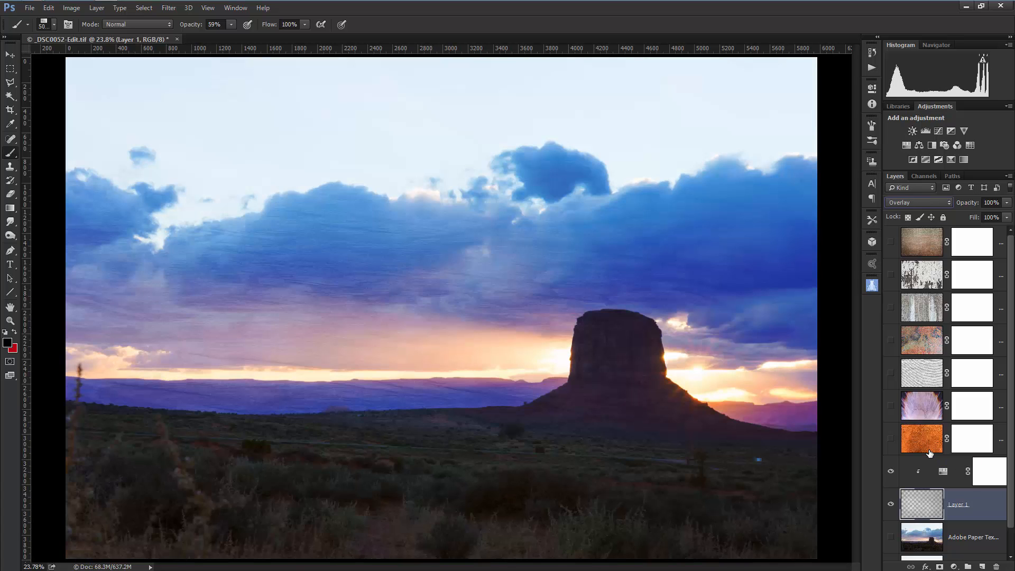
{"action": "key", "text": "Down"}
{"action": "key", "text": "Down"}
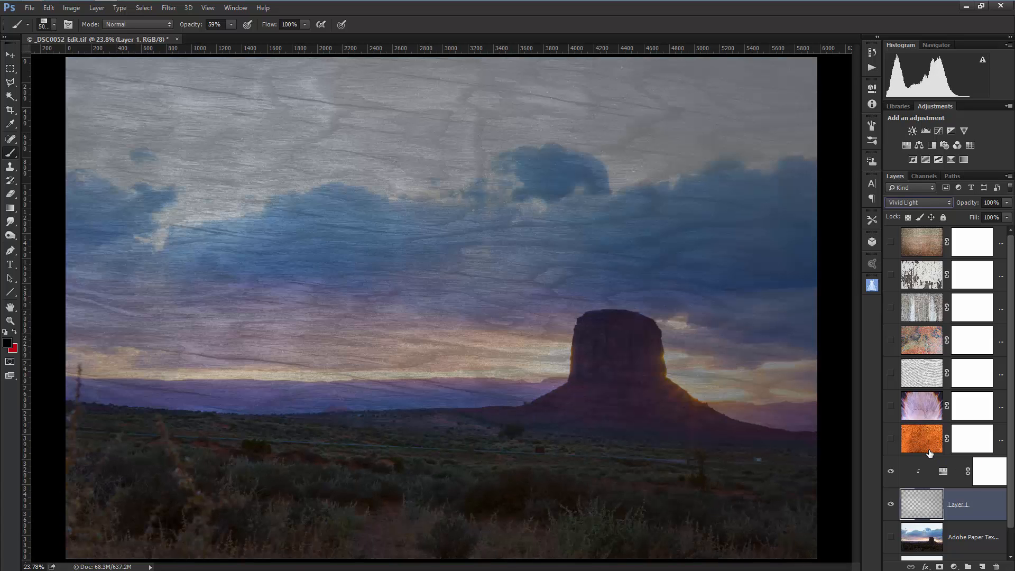
Recolor the stamped texture through its clipped Hue/Saturation adjustment with hue 343, saturation 51 and lightness +4.
{"action": "left_click", "coordinate": [942, 481]}
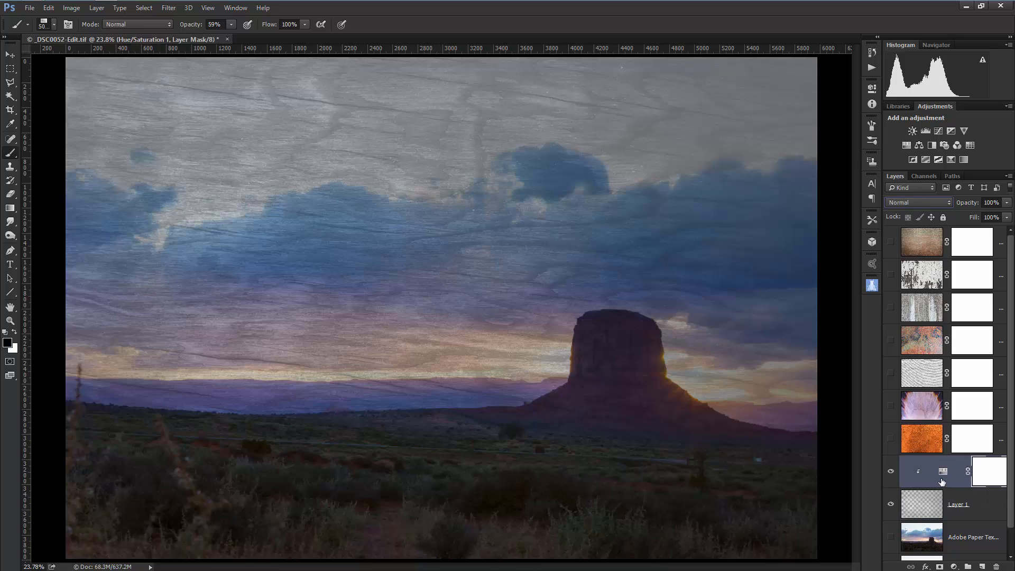
{"action": "left_click", "coordinate": [943, 476]}
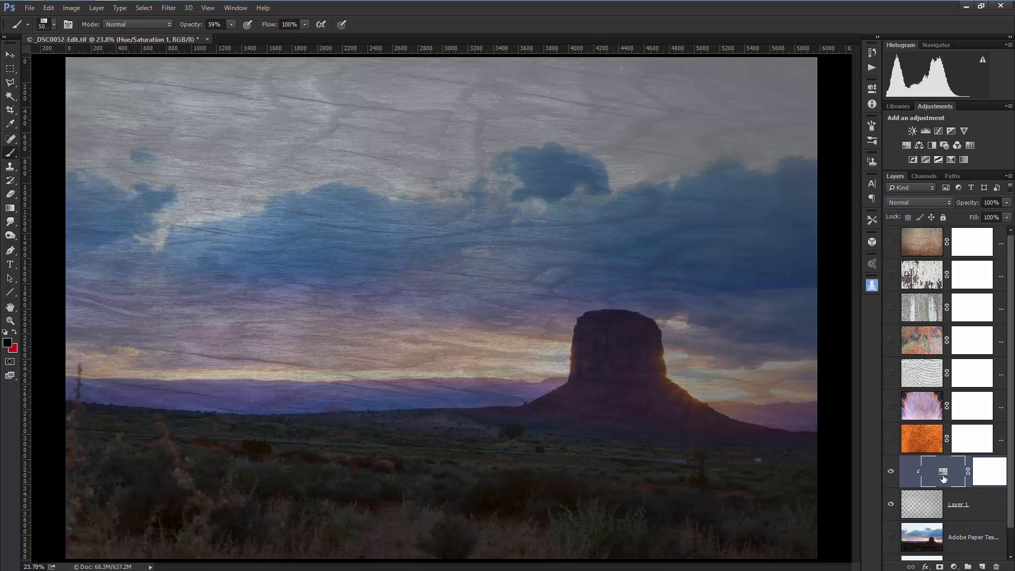
{"action": "double_click", "coordinate": [942, 471]}
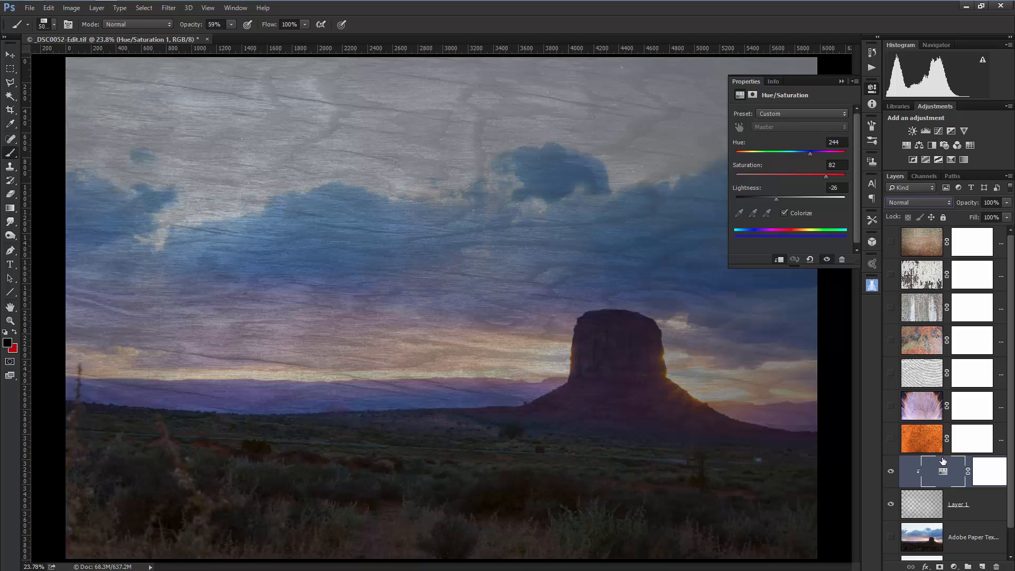
{"action": "left_click", "coordinate": [925, 507]}
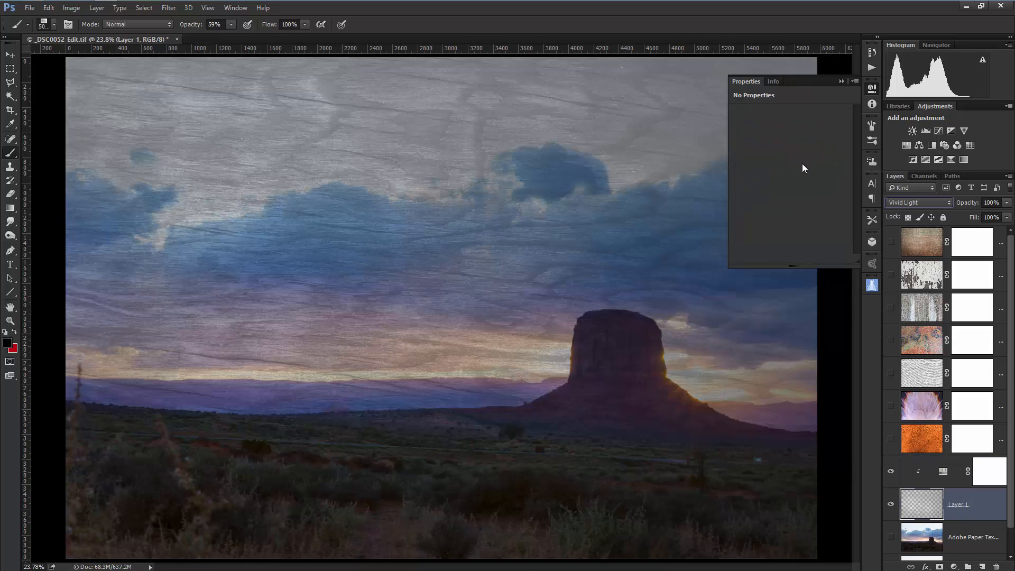
{"action": "left_click", "coordinate": [943, 471]}
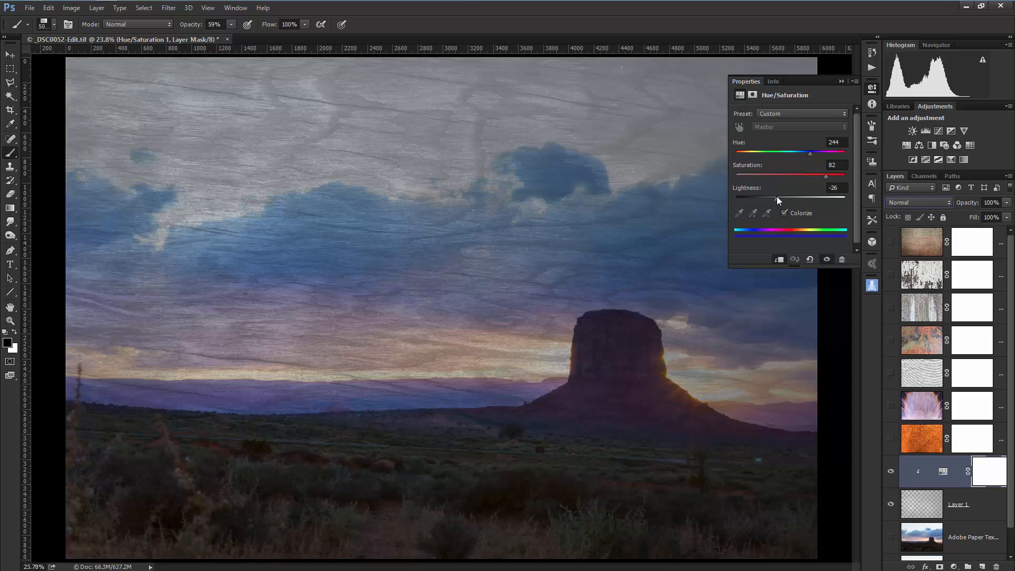
{"action": "left_click_drag", "start_coordinate": [776, 197], "coordinate": [834, 159]}
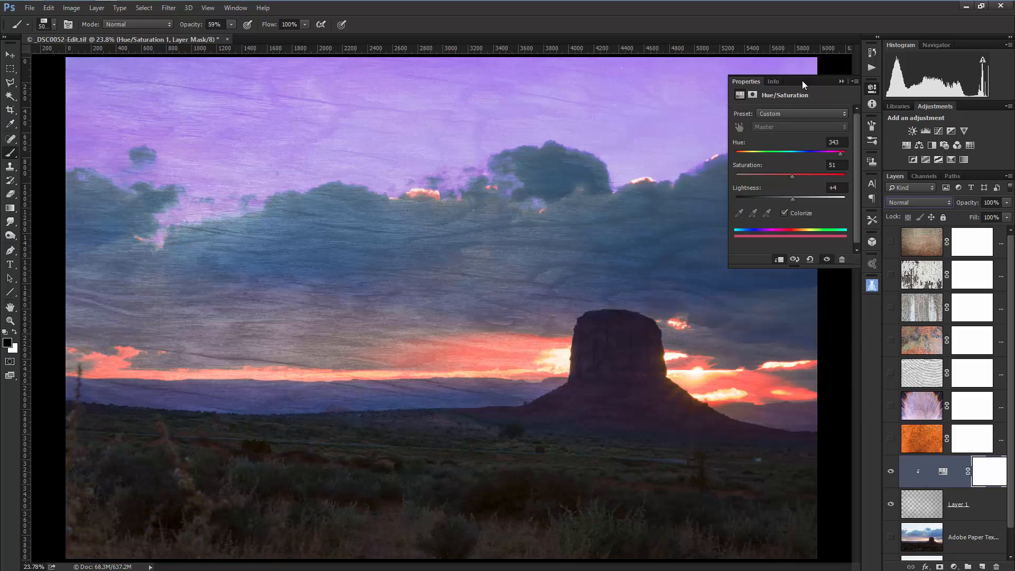
{"action": "left_click", "coordinate": [841, 81]}
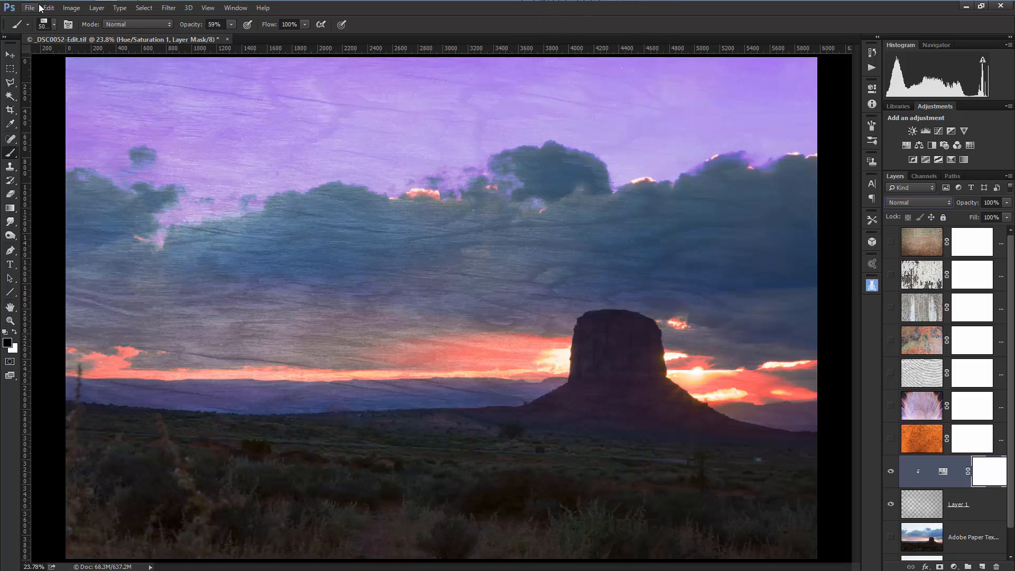
Open the floral texture img007.png from the PNGS folder of ADWTexturePack1 on the PhotoDistro (K:) drive.
{"action": "left_click", "coordinate": [27, 11]}
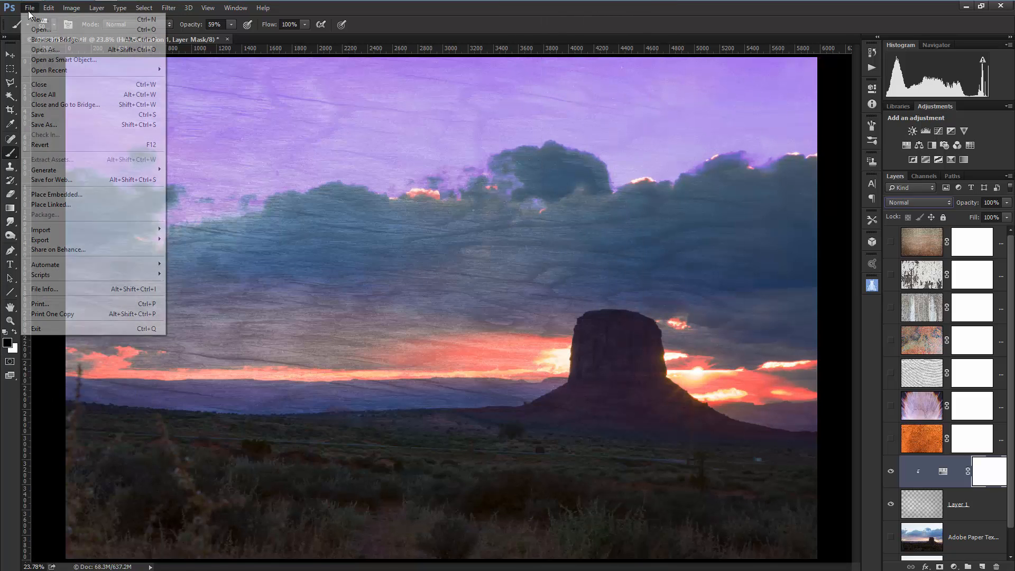
{"action": "left_click", "coordinate": [52, 29]}
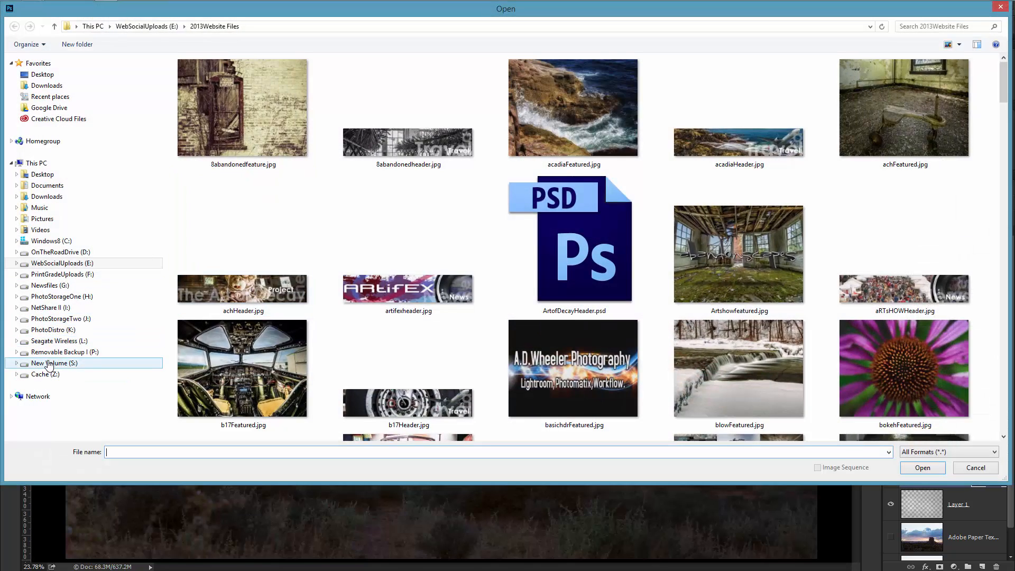
{"action": "left_click", "coordinate": [46, 331]}
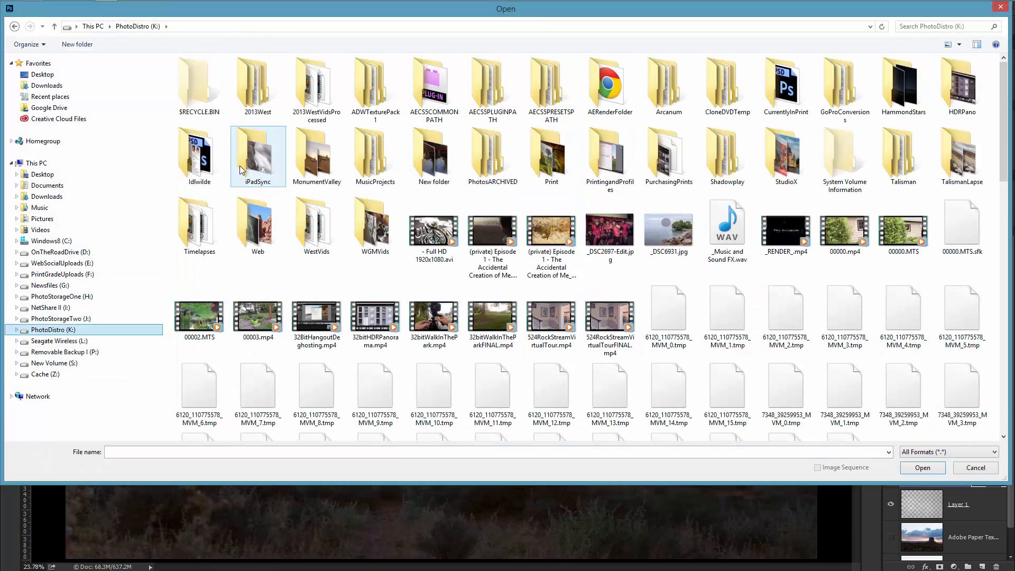
{"action": "double_click", "coordinate": [388, 101]}
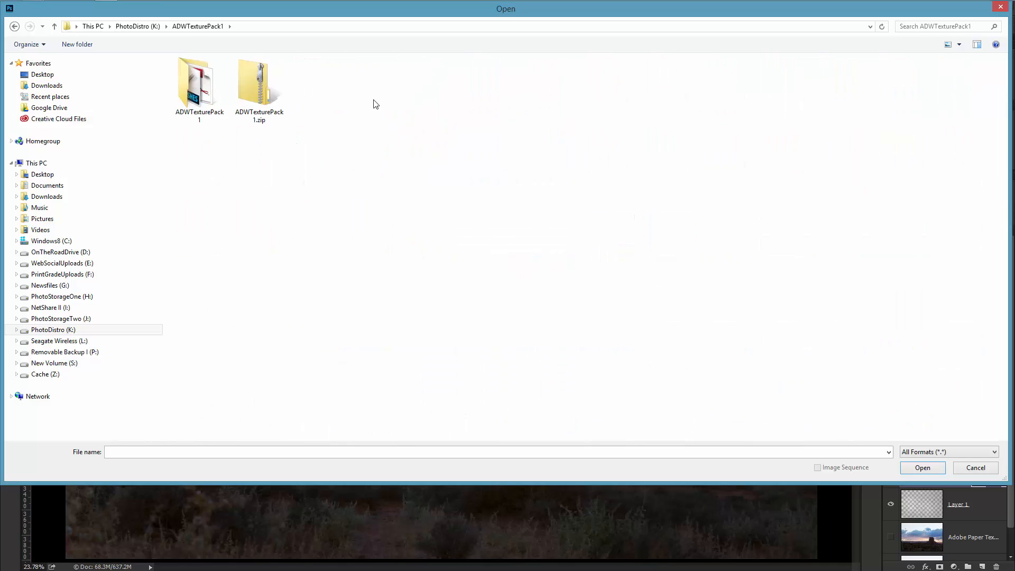
{"action": "double_click", "coordinate": [210, 88]}
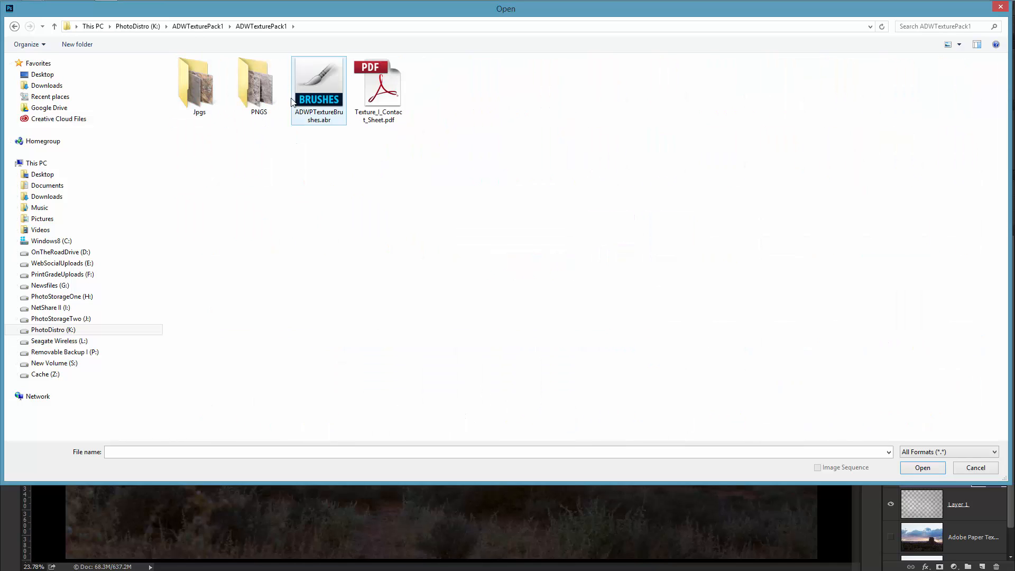
{"action": "double_click", "coordinate": [255, 89]}
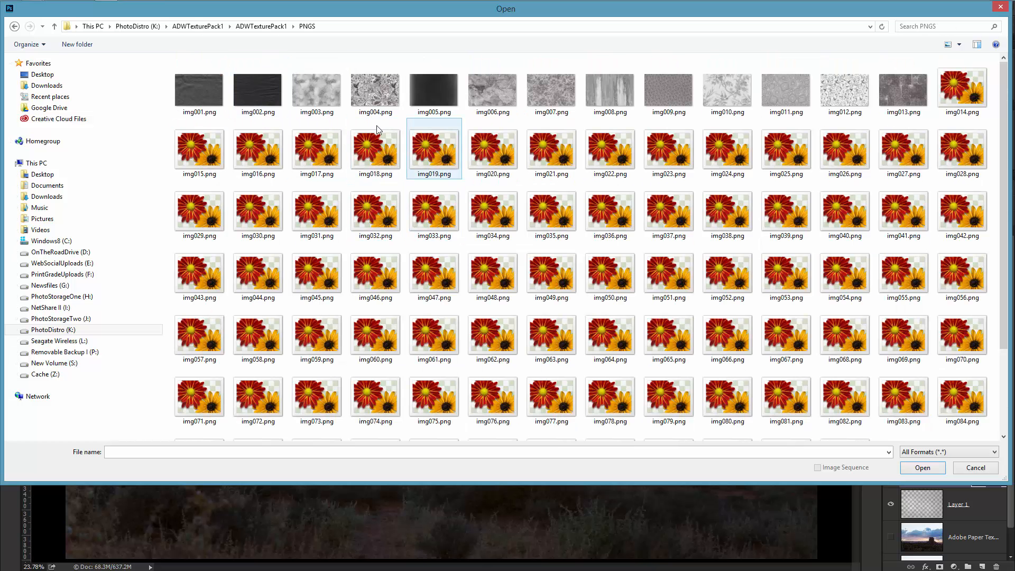
{"action": "left_click", "coordinate": [559, 86]}
{"action": "double_click", "coordinate": [559, 85]}
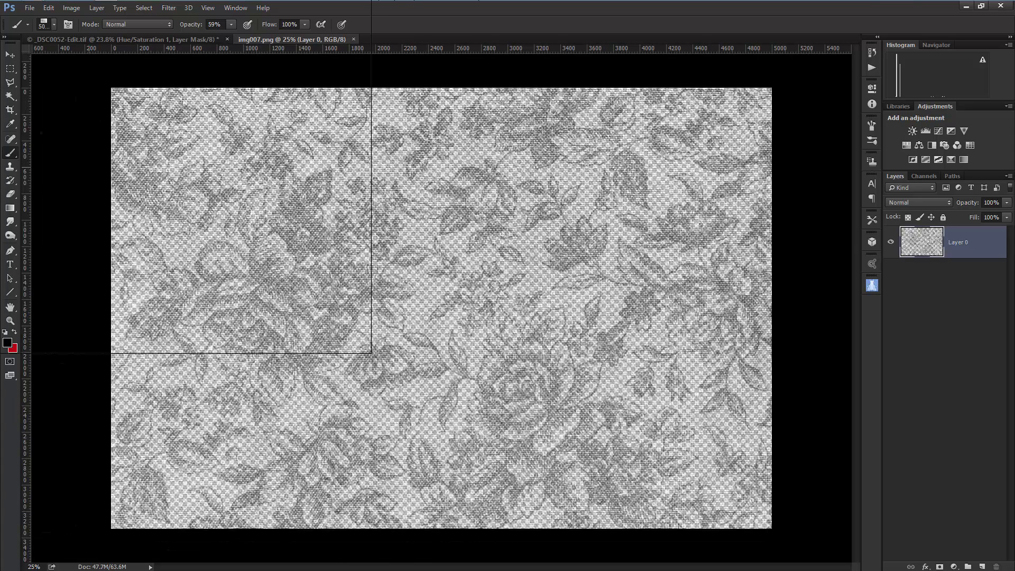
Copy the entire floral texture and paste it into _DSC0052-Edit.tif as a new layer above the clipped adjustment.
{"action": "left_click", "coordinate": [10, 54]}
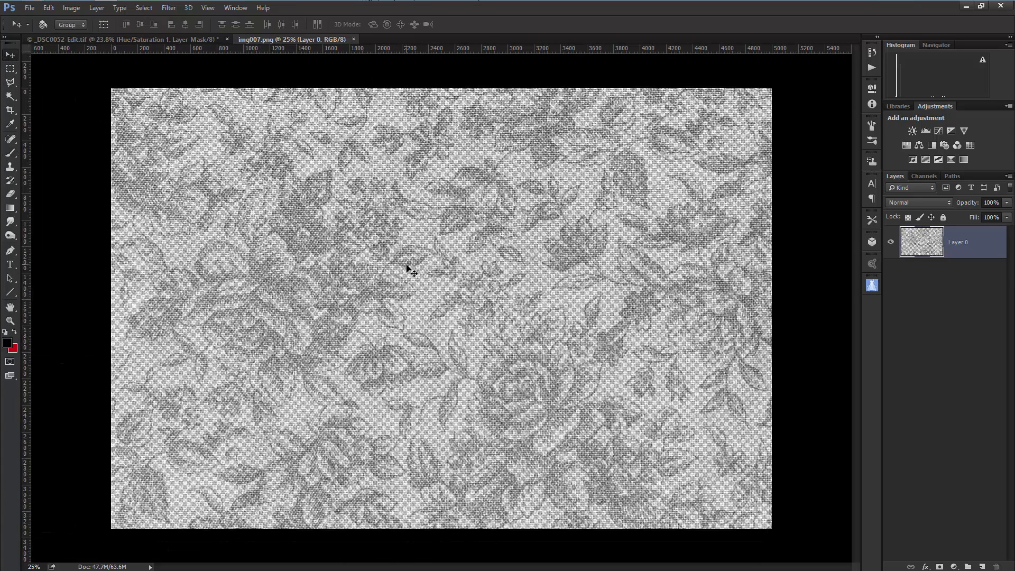
{"action": "key", "text": "ctrl+a"}
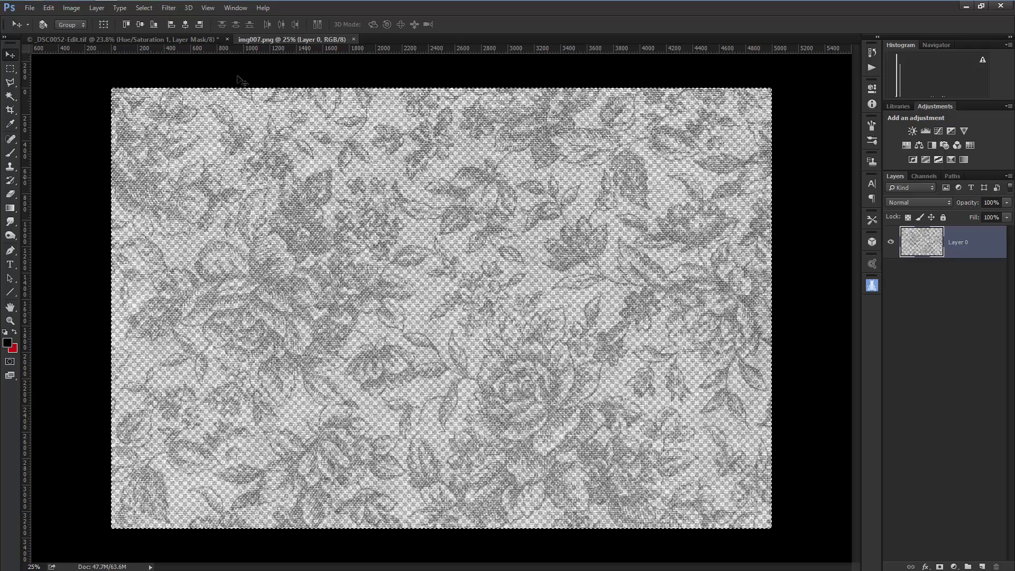
{"action": "left_click", "coordinate": [167, 35]}
{"action": "key", "text": "ctrl+v"}
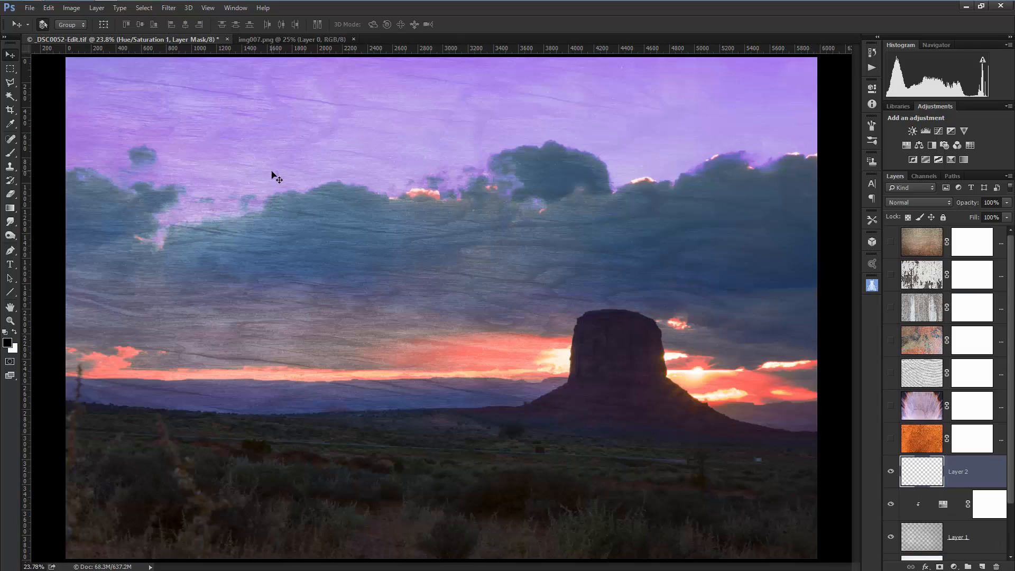
Move the floral texture to the photo's upper-left corner and scale it to 119.77% so it covers the whole image.
{"action": "key", "text": "ctrl+minus"}
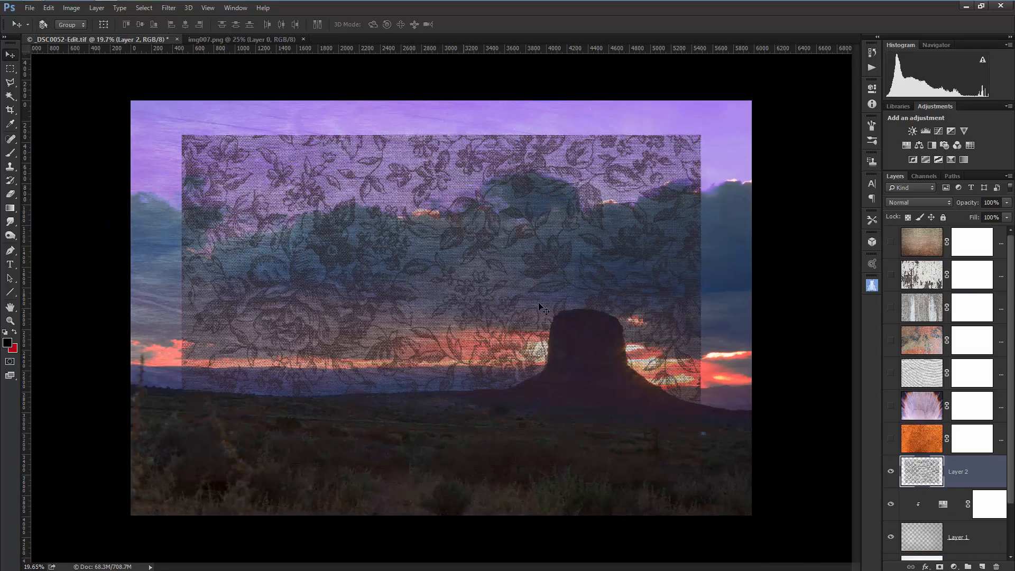
{"action": "left_click_drag", "start_coordinate": [465, 298], "coordinate": [405, 261]}
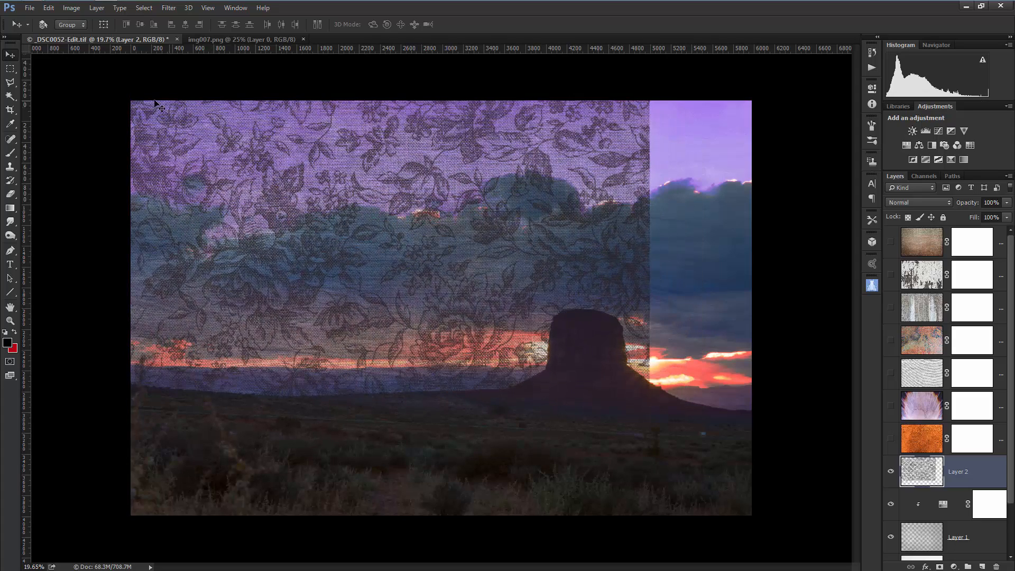
{"action": "left_click", "coordinate": [49, 9]}
{"action": "mouse_move", "coordinate": [106, 227]}
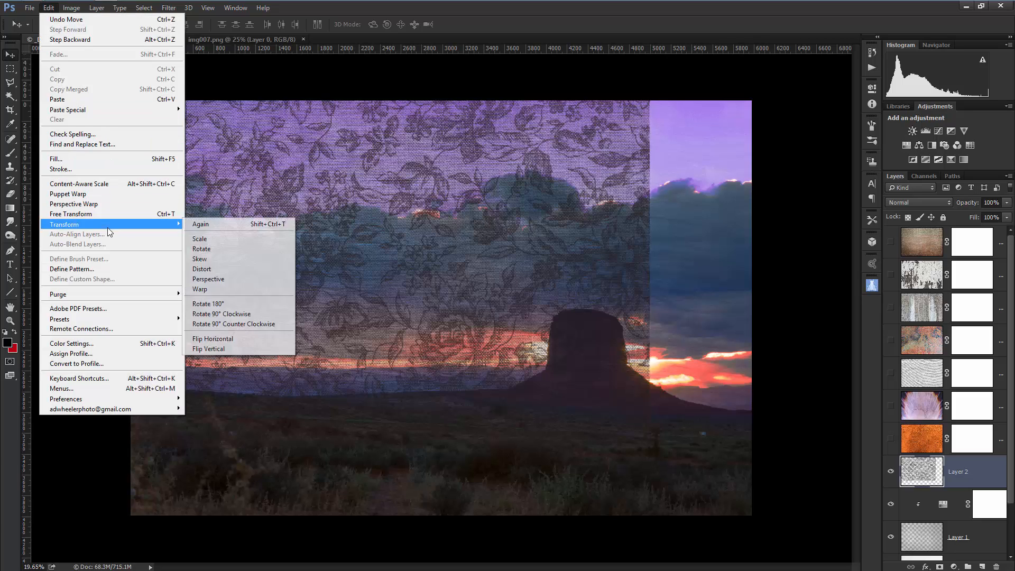
{"action": "left_click", "coordinate": [214, 239]}
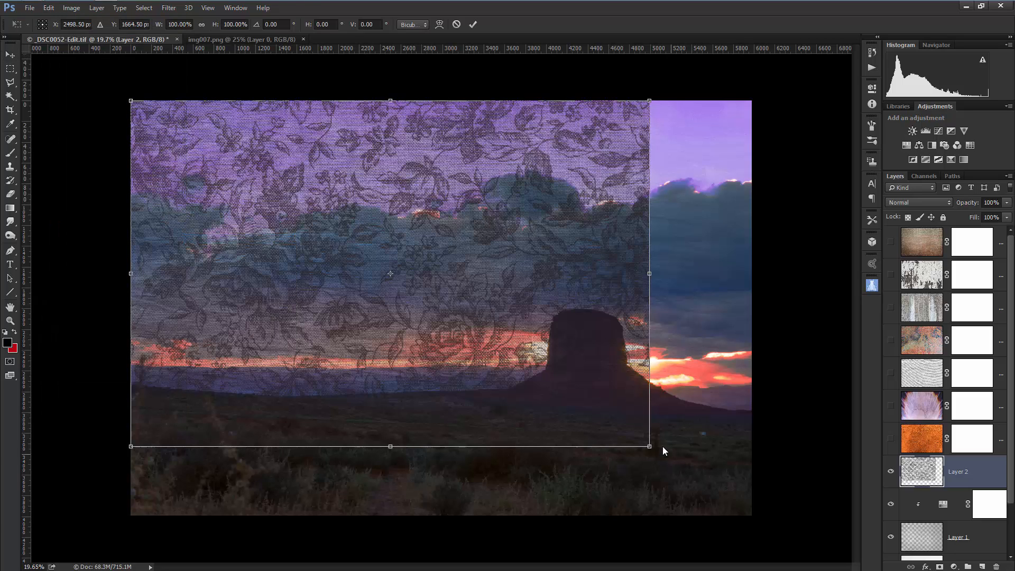
{"action": "left_click_drag", "start_coordinate": [650, 447], "coordinate": [752, 513]}
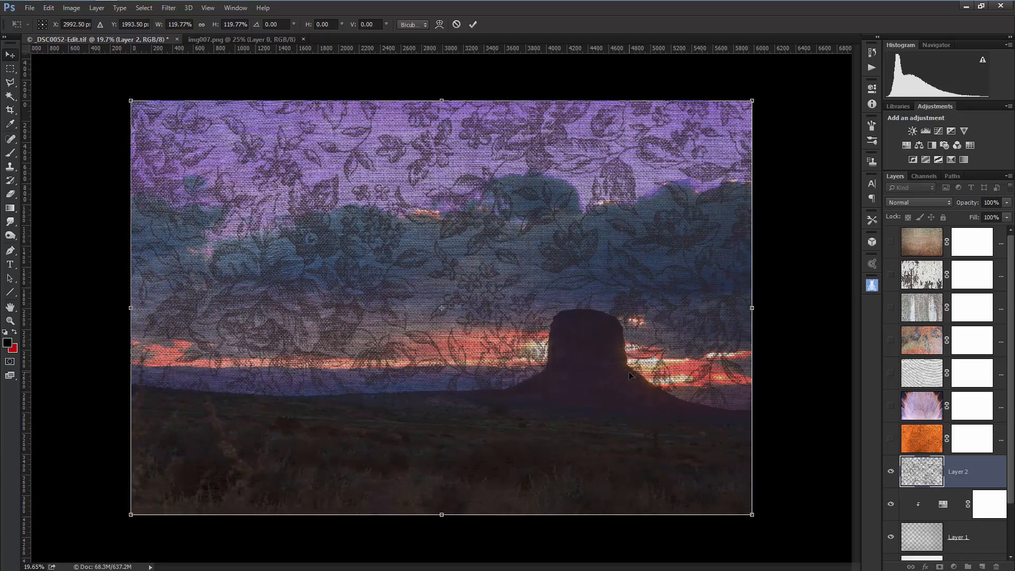
{"action": "key", "text": "Return"}
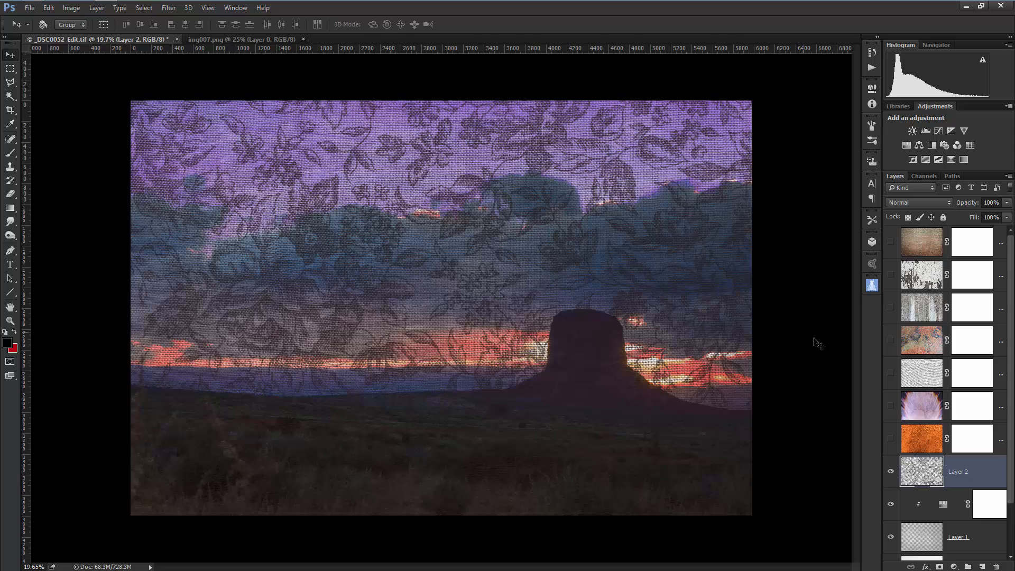
Add a Hue/Saturation adjustment clipped to the floral texture layer and colorize it with hue 293 and saturation 91.
{"action": "left_click", "coordinate": [945, 145]}
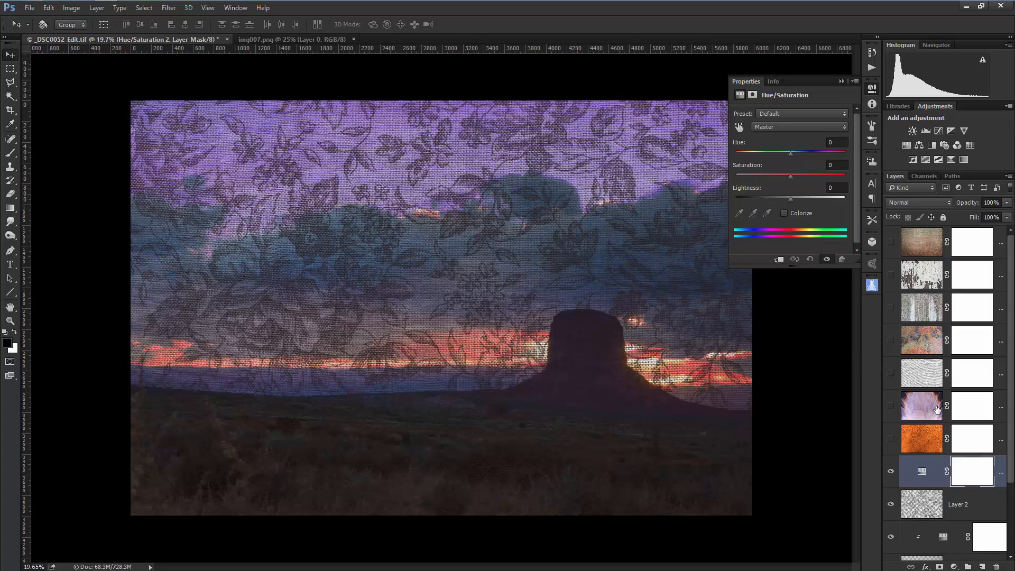
{"action": "left_click", "coordinate": [971, 484], "text": "alt"}
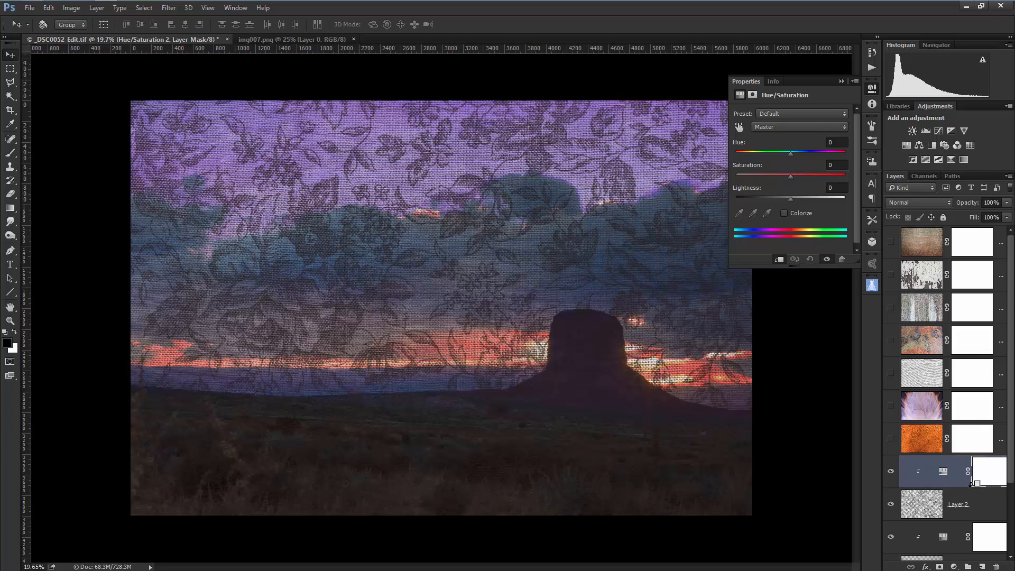
{"action": "left_click", "coordinate": [789, 213]}
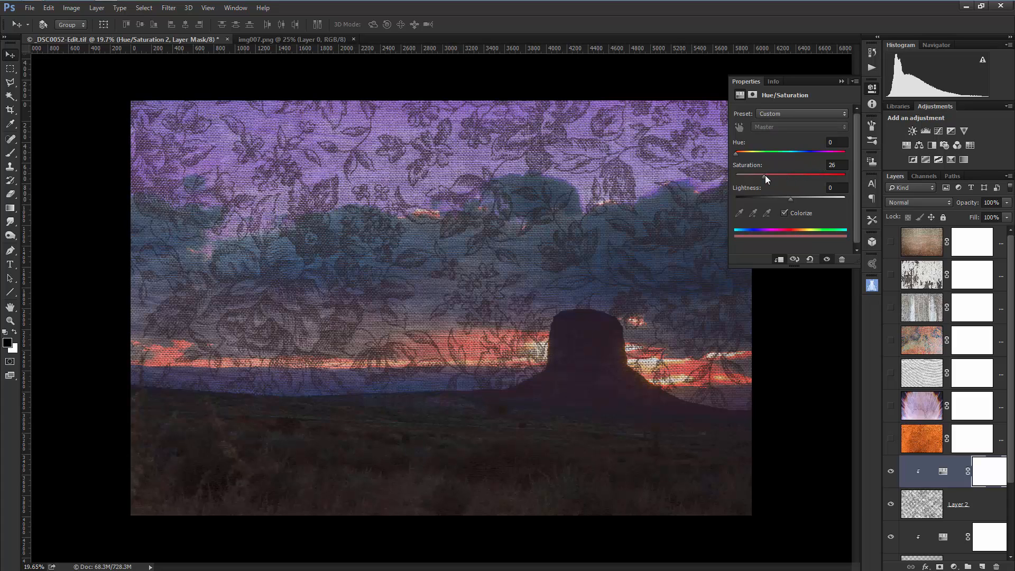
{"action": "left_click_drag", "start_coordinate": [765, 176], "coordinate": [836, 177]}
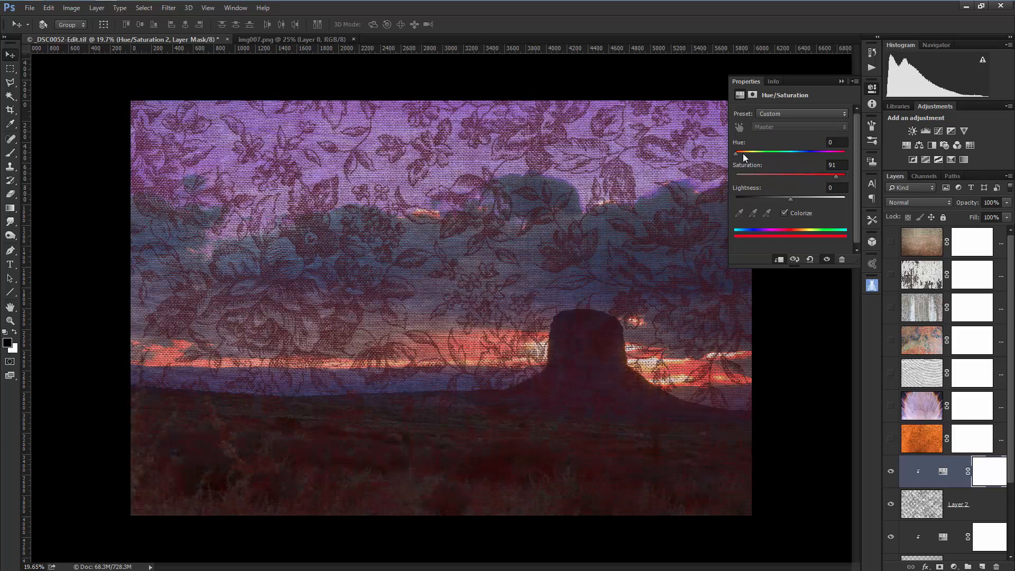
{"action": "left_click_drag", "start_coordinate": [744, 153], "coordinate": [825, 164]}
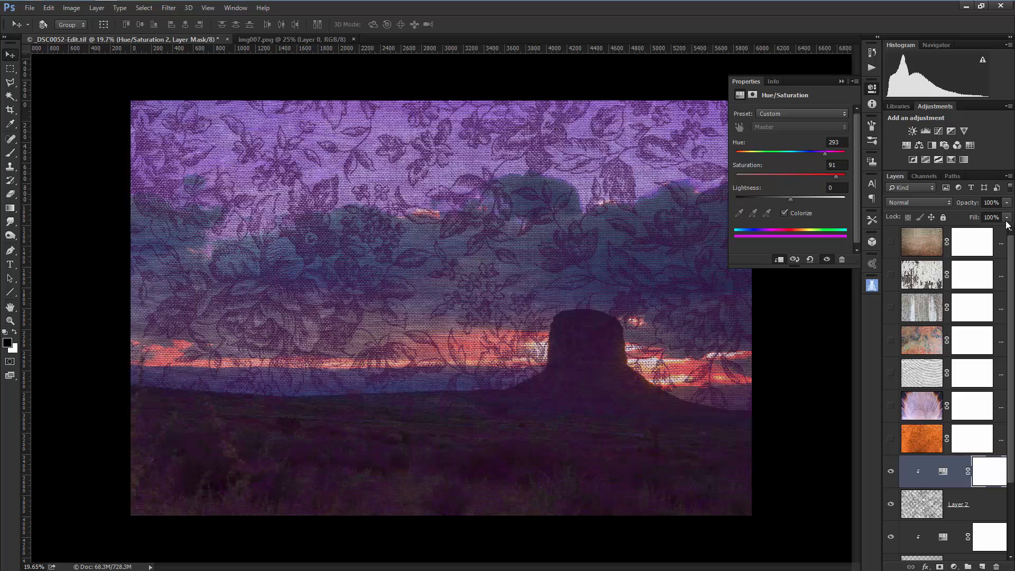
Lower the floral texture's clipped Hue/Saturation adjustment to 42% opacity and collapse its properties.
{"action": "left_click", "coordinate": [1007, 203]}
{"action": "left_click_drag", "start_coordinate": [982, 214], "coordinate": [941, 214]}
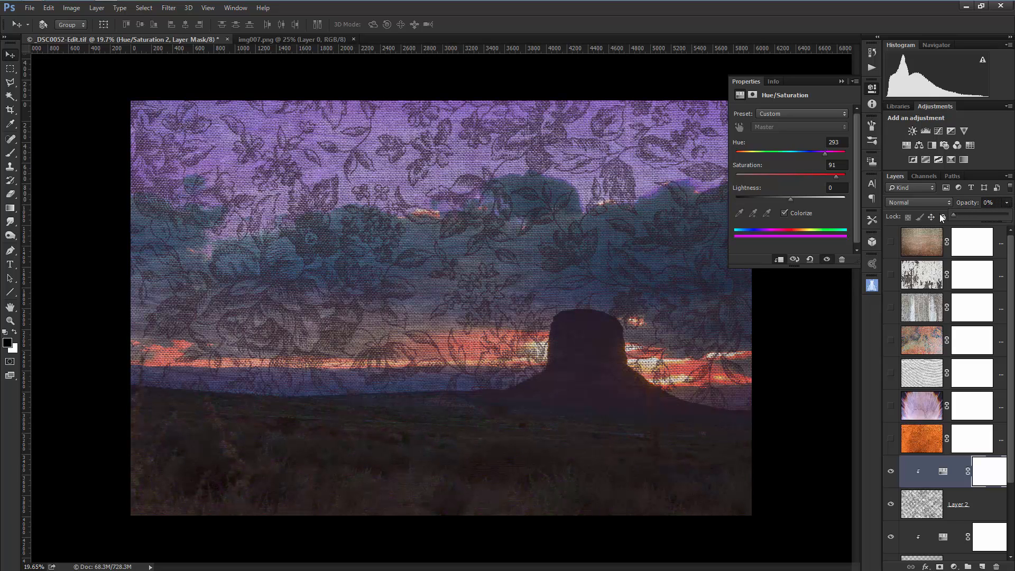
{"action": "left_click", "coordinate": [842, 80]}
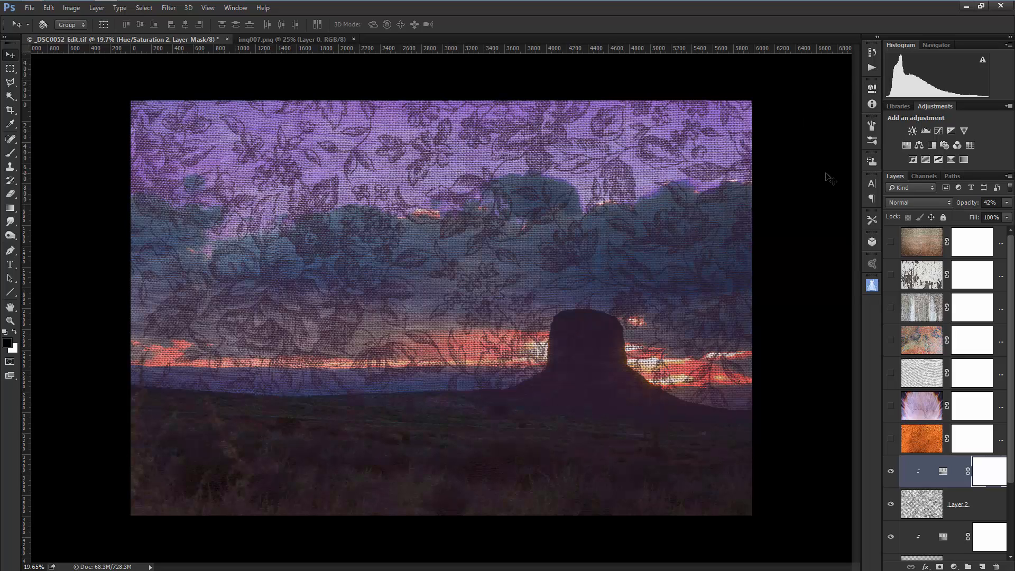